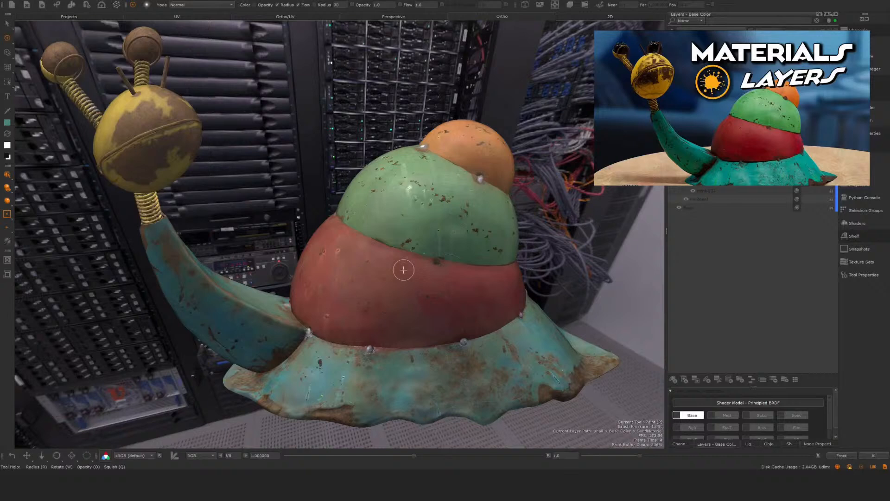
Examine the painted snail model in the Base Color channel from several angles
left_click_drag(409, 274, 407, 275, "alt")
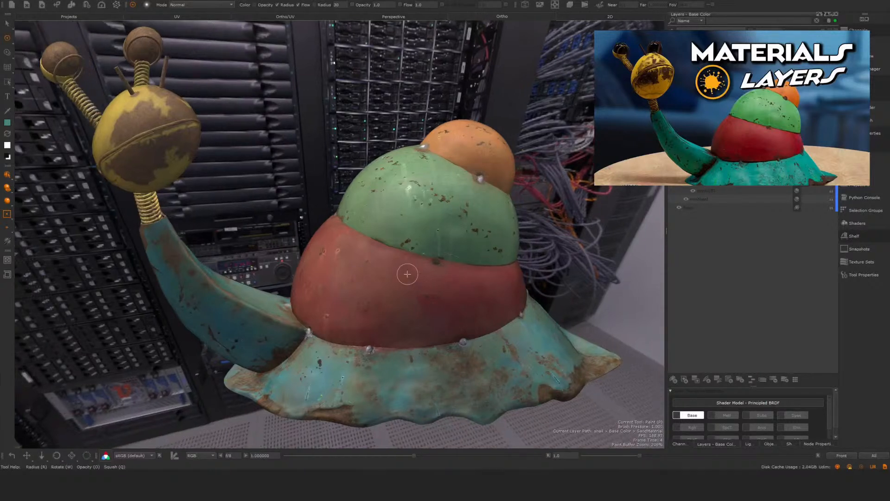
left_click_drag(386, 320, 387, 323, "alt")
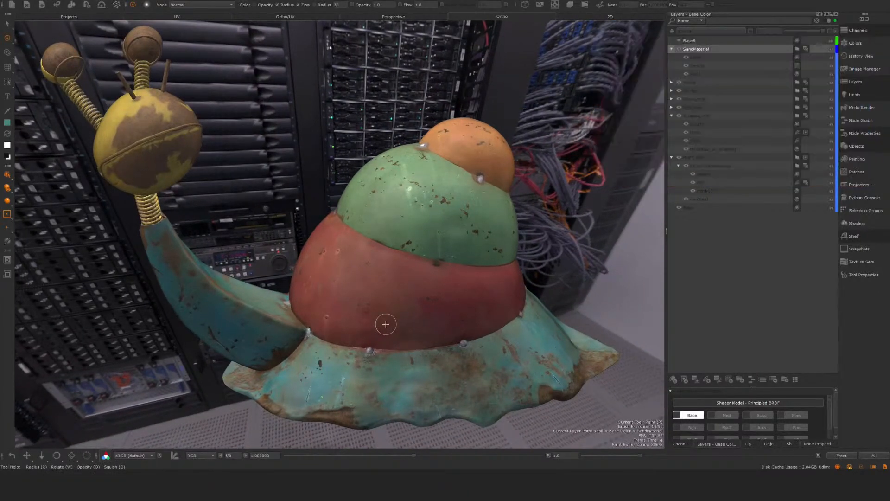
left_click_drag(402, 288, 402, 302, "alt")
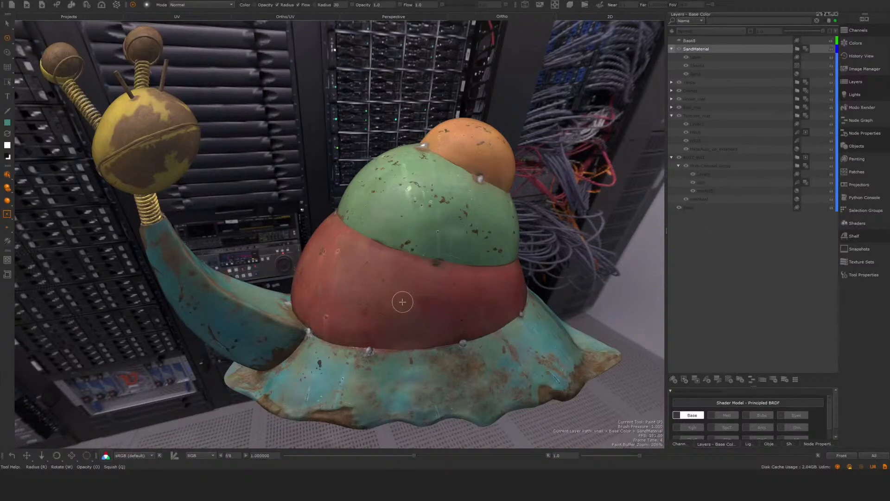
left_click_drag(403, 302, 538, 395, "alt")
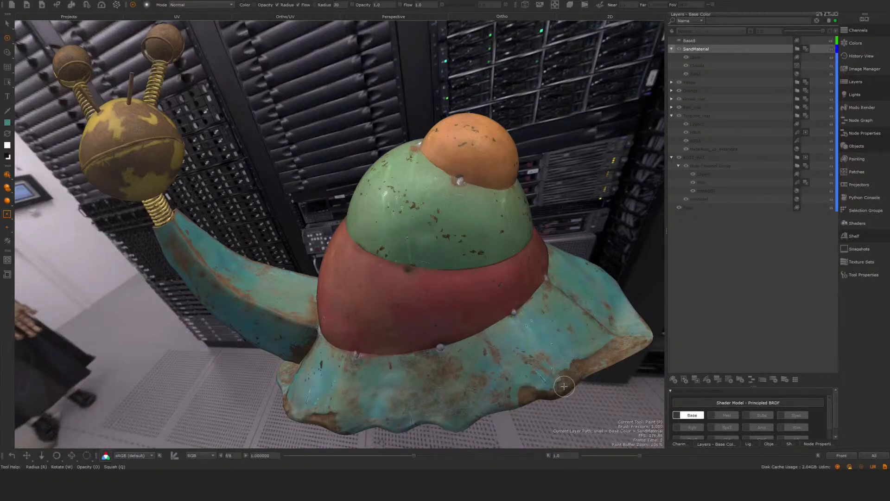
left_click_drag(564, 386, 538, 341, "alt")
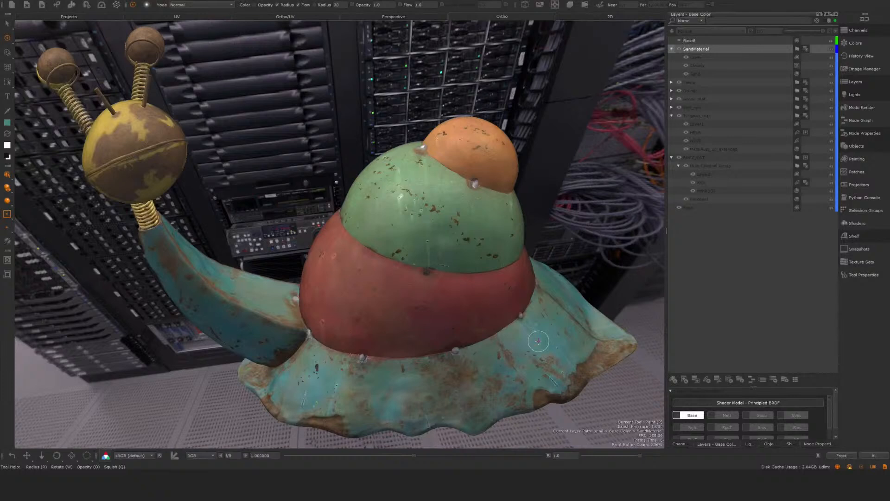
left_click_drag(531, 352, 537, 348, "alt")
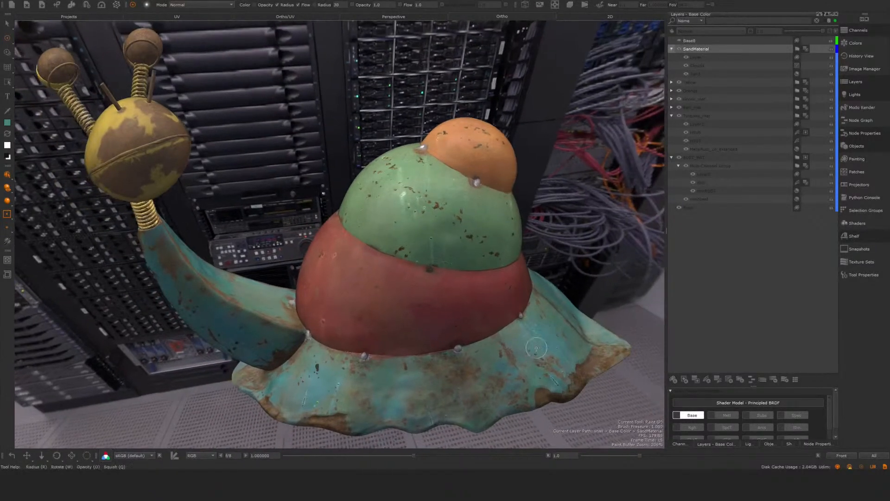
left_click_drag(492, 203, 495, 203, "alt")
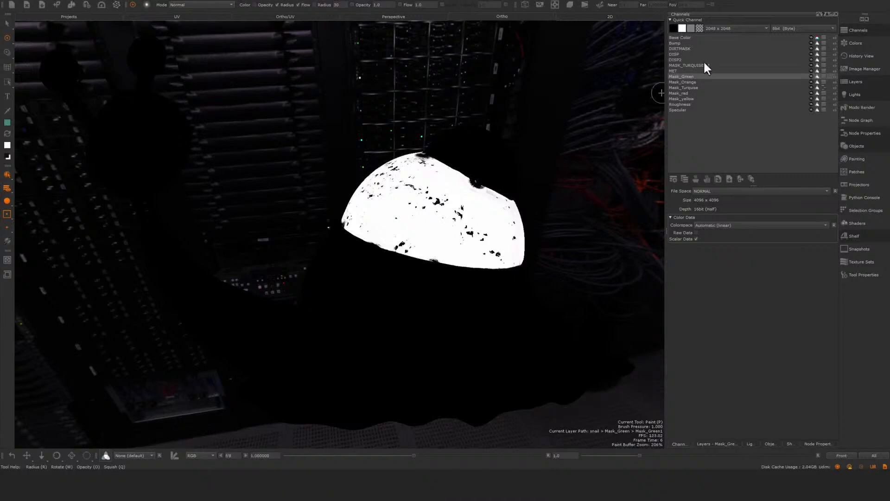
Inspect the Mask_Green channel on the snail and expand its Mask_Green layer group and the lowest subgroup
left_click_drag(495, 185, 511, 190, "alt")
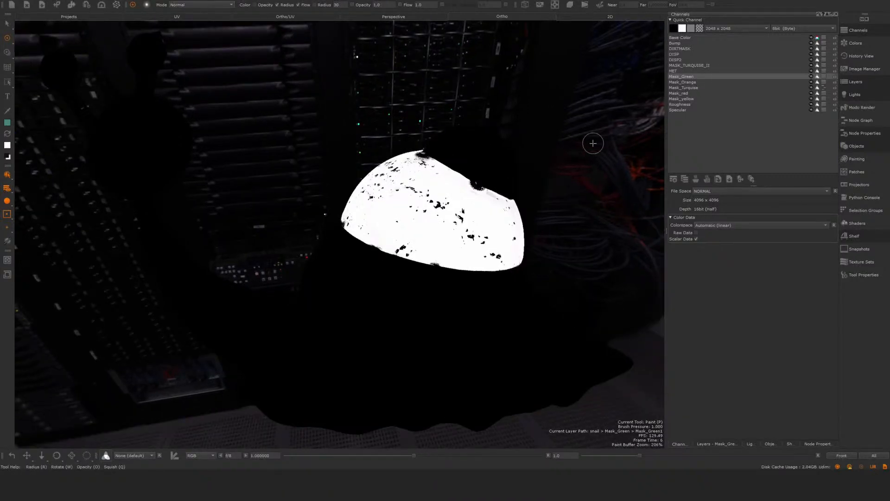
left_click_drag(494, 254, 495, 256, "alt")
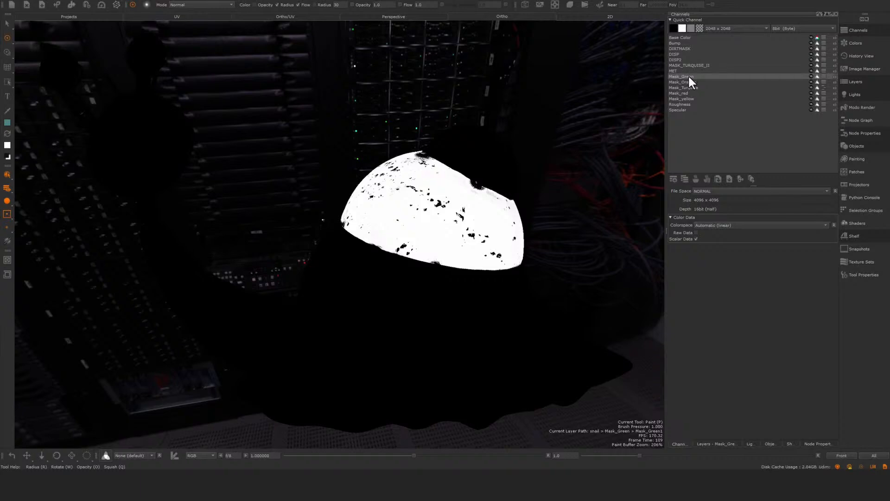
left_click(851, 80)
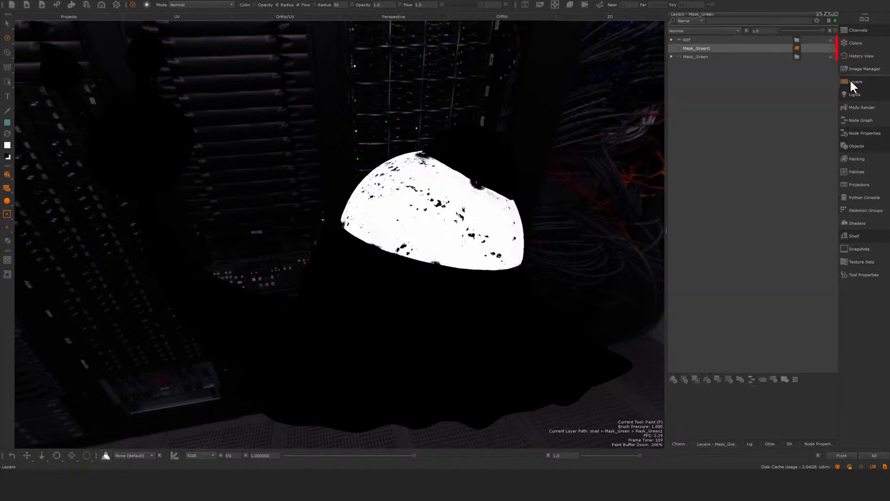
left_click(671, 57)
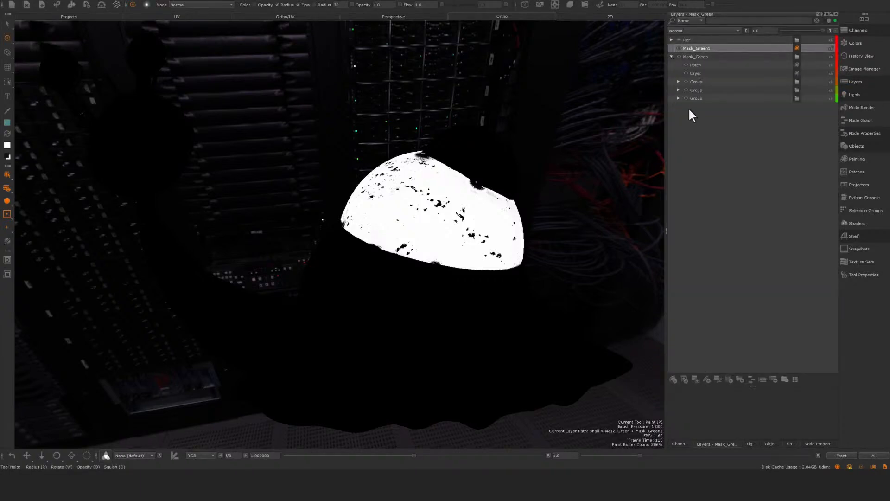
left_click(678, 98)
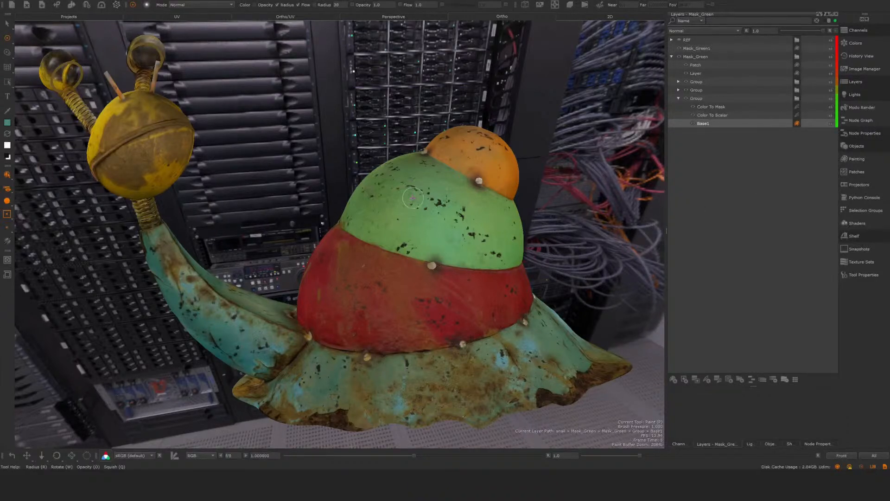
View the Color To Scalar adjustment and the Base1 layer inside the lowest subgroup of Mask_Green
left_click(716, 115)
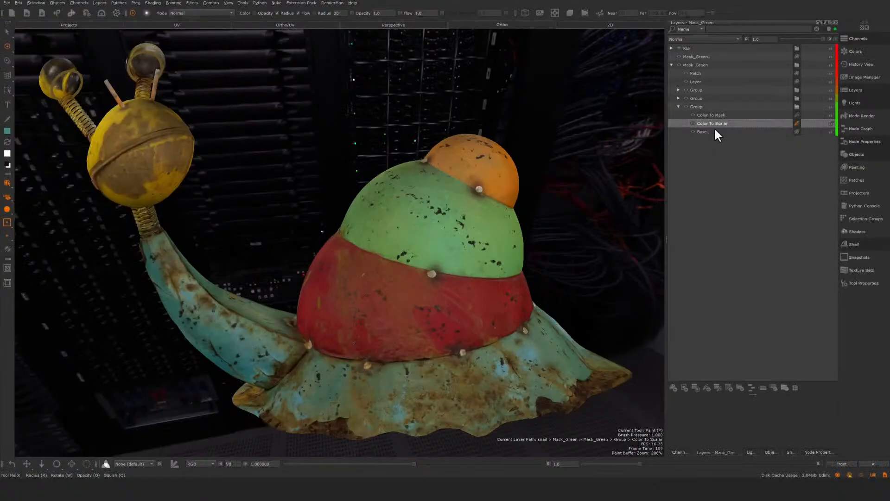
left_click(705, 132)
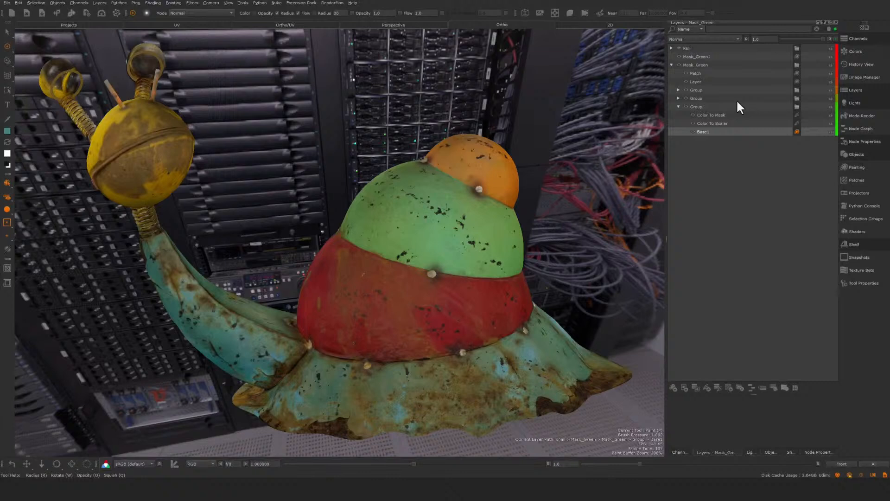
left_click(717, 123)
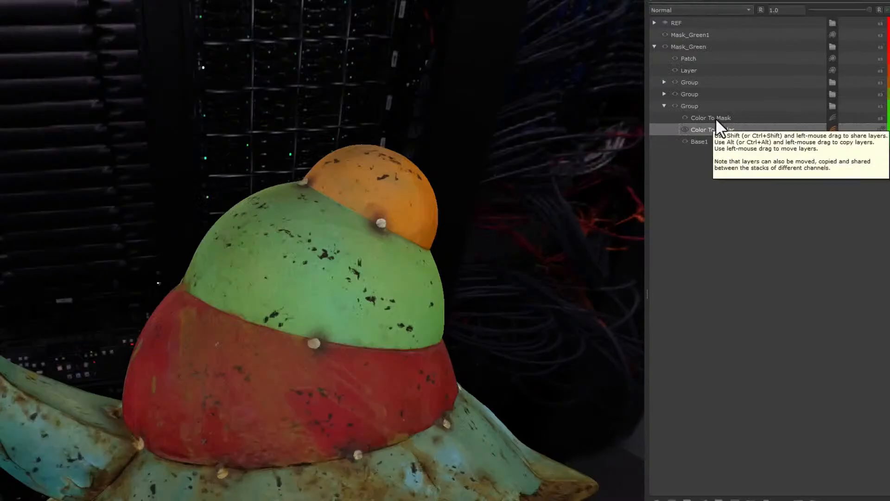
Raise the Error of the Color To Mask adjustment to about 0.39 and collapse its subgroup
left_click(717, 116)
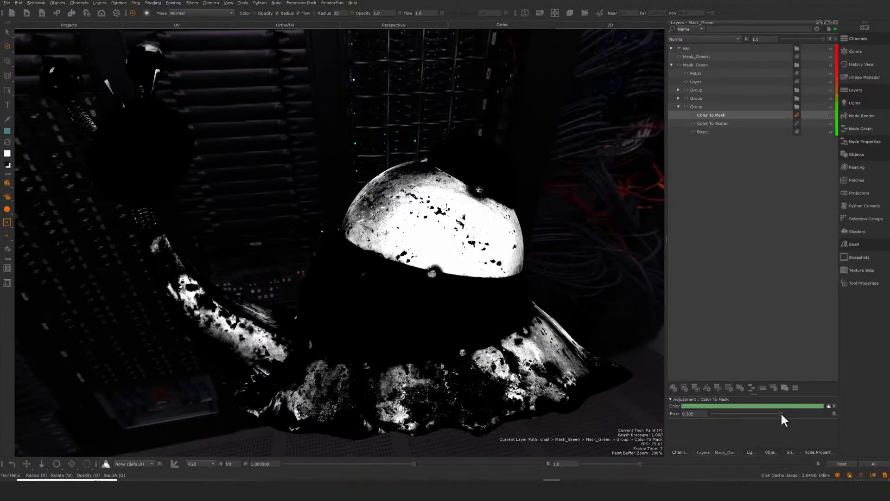
mouse_move(781, 411)
left_mouse_down()
mouse_move(766, 410)
mouse_move(800, 412)
mouse_move(793, 412)
left_mouse_up()
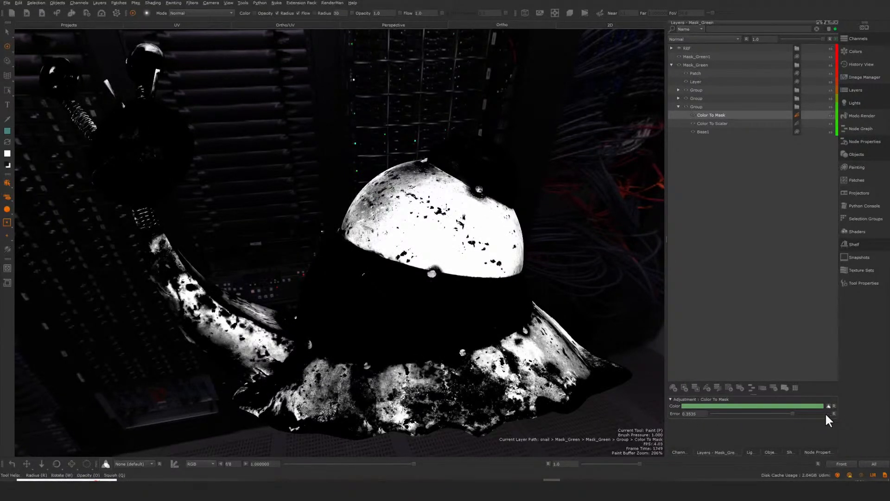
left_click(697, 107)
left_click(678, 107)
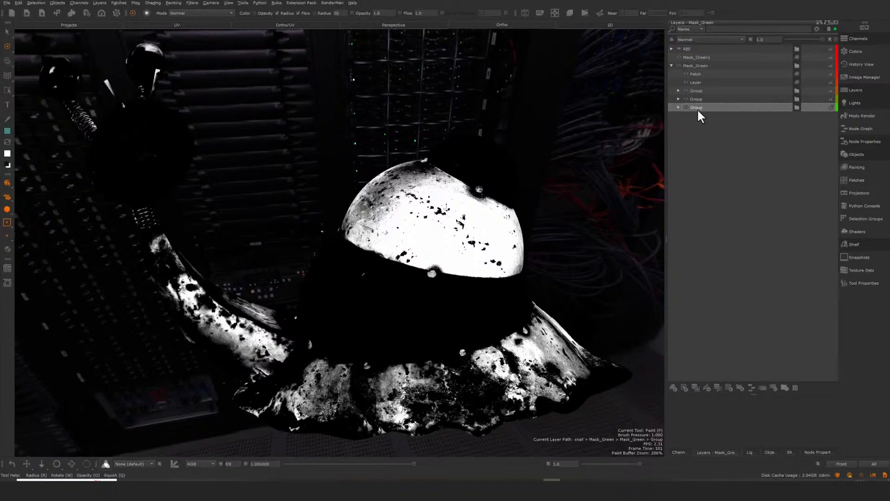
Preview the mask at the middle and upper subgroups and at the whole Mask_Green group, examining it from several angles
left_click(697, 99)
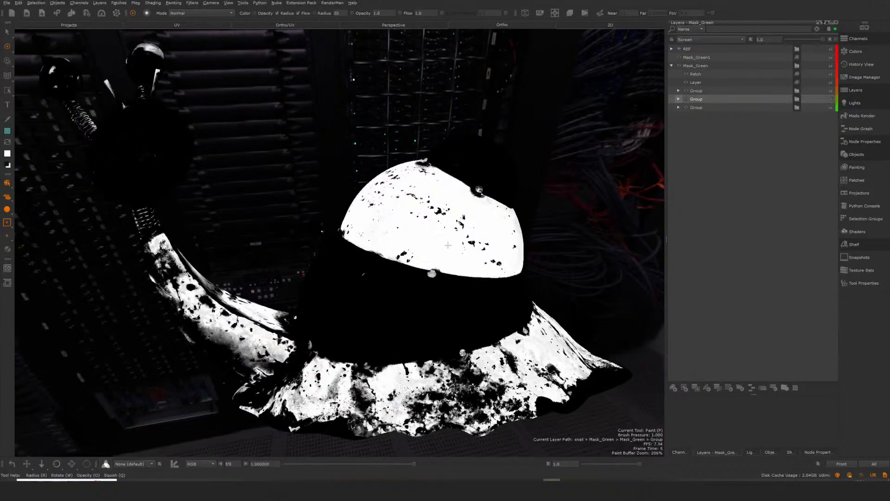
middle_click_drag(455, 239, 353, 252)
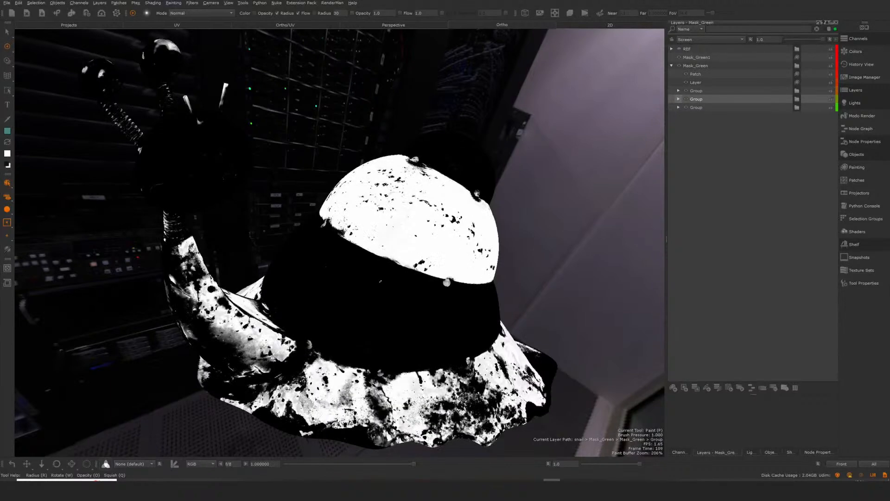
mouse_move(469, 204)
left_mouse_down("alt")
mouse_move(442, 198)
mouse_move(454, 240)
mouse_move(424, 258)
left_mouse_up("alt")
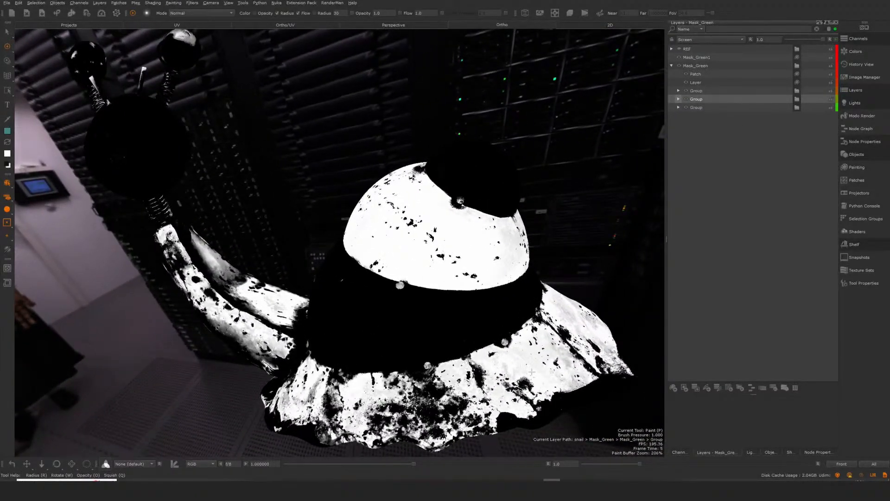
left_click_drag(529, 369, 539, 369, "alt")
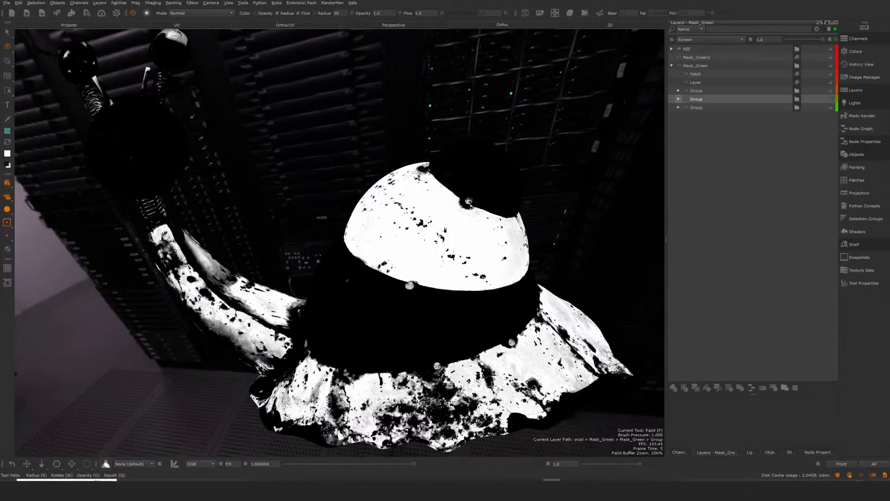
left_click(696, 90)
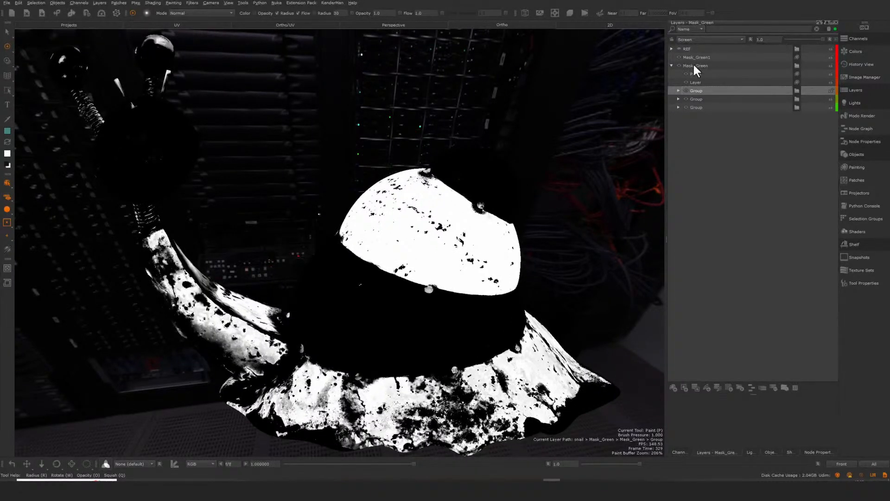
left_click(693, 66)
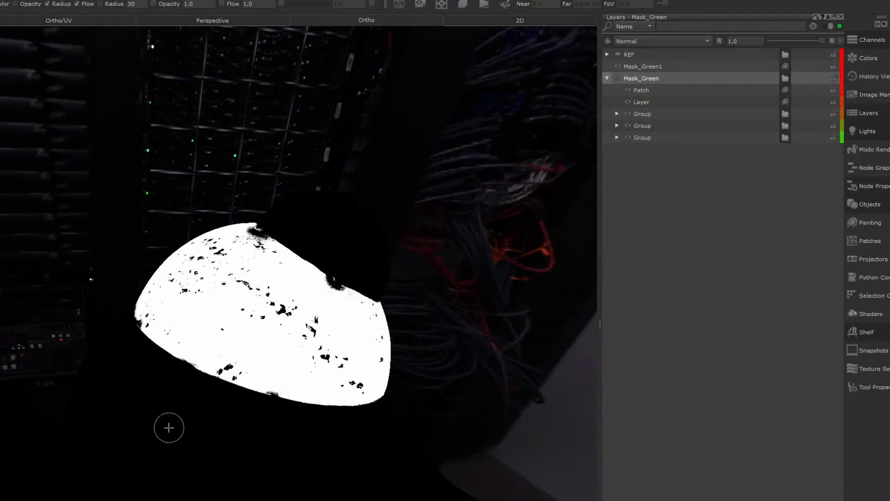
left_click_drag(420, 319, 394, 328, "alt")
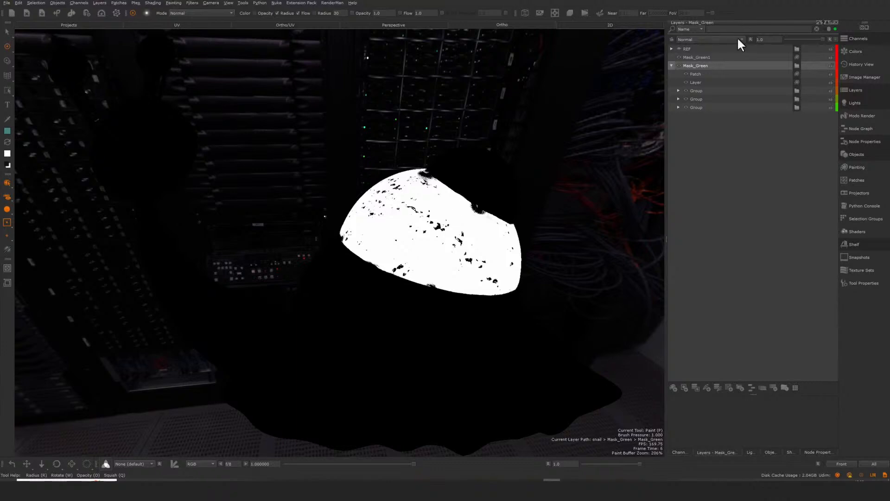
left_click_drag(438, 252, 447, 263, "alt")
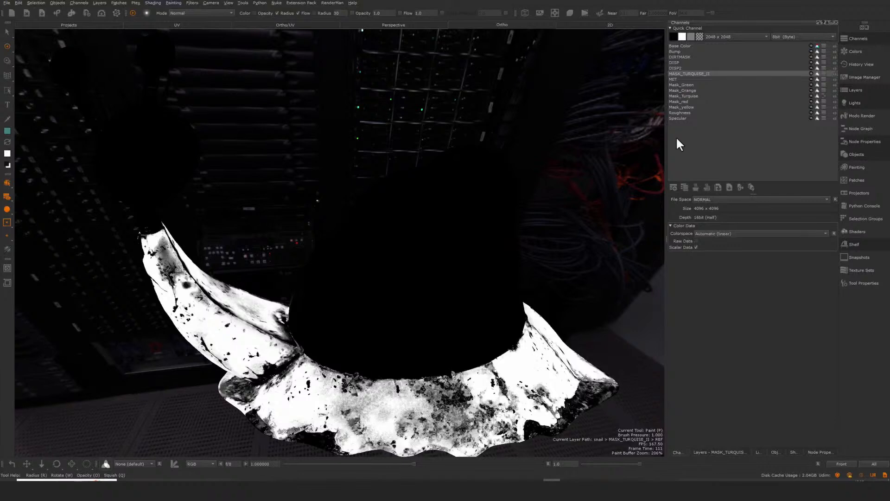
Compare the color mask channels on the snail: Mask_Green, Mask_Orange, MASK_TURQUISE_II, Mask_red and Mask_yellow
left_click(685, 85)
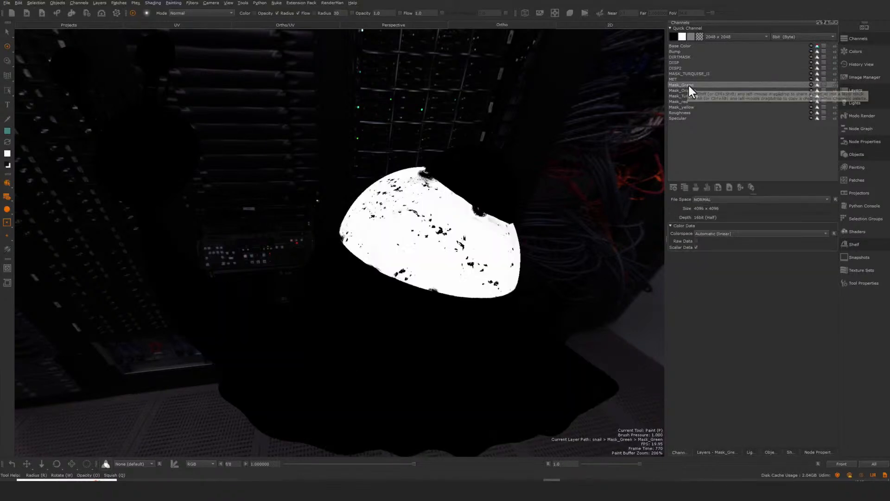
left_click(690, 91)
left_click(696, 73)
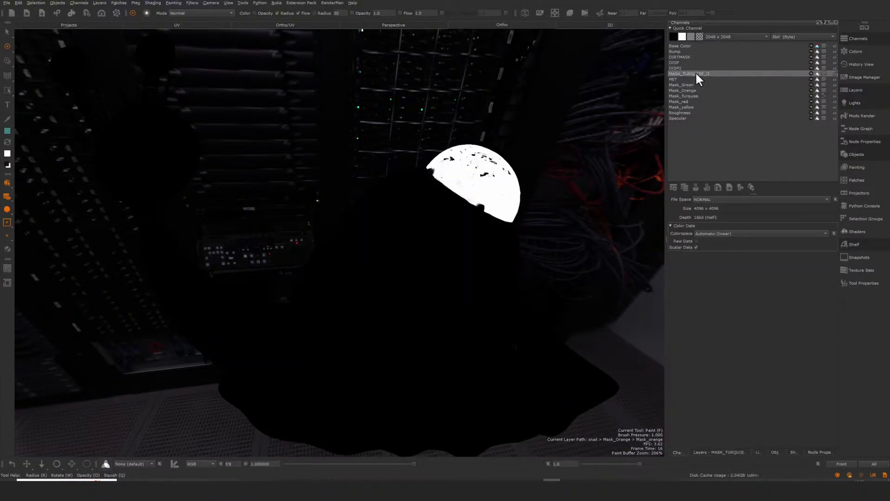
left_click(681, 101)
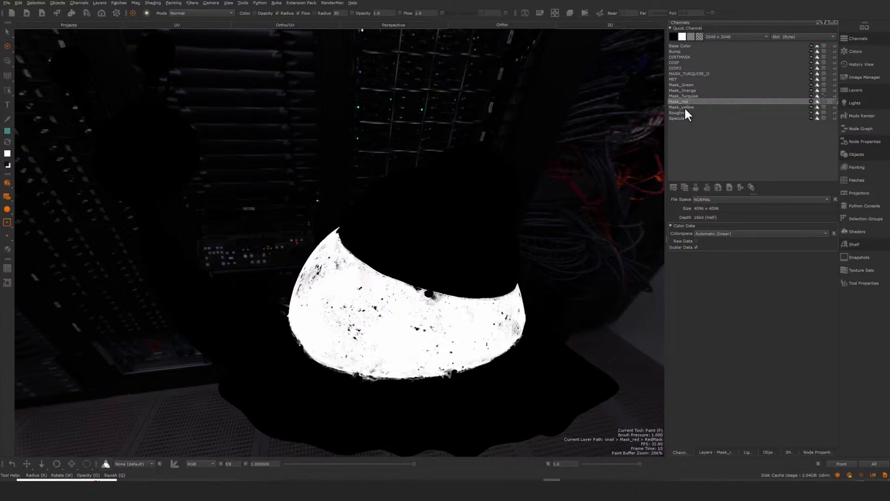
left_click(689, 108)
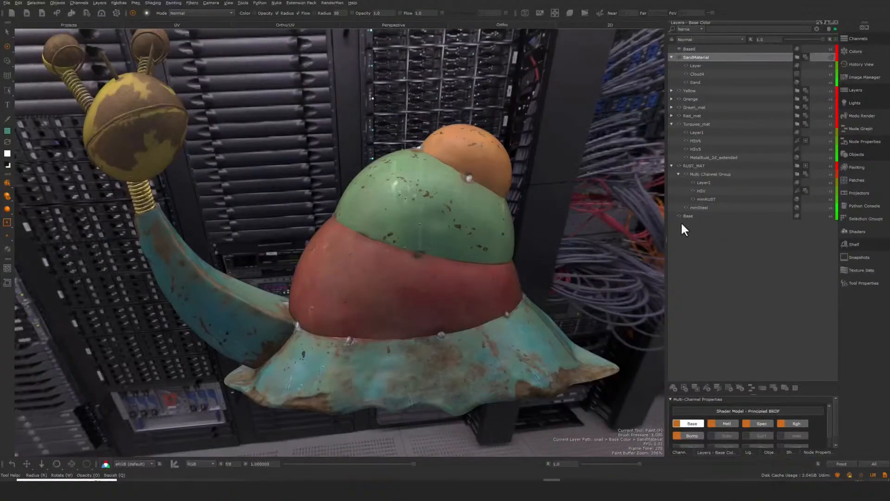
Collapse the SandMaterial and RUST_MAT groups in Base Color, and preview the Base layer and the rust material on the snail
left_click(672, 57)
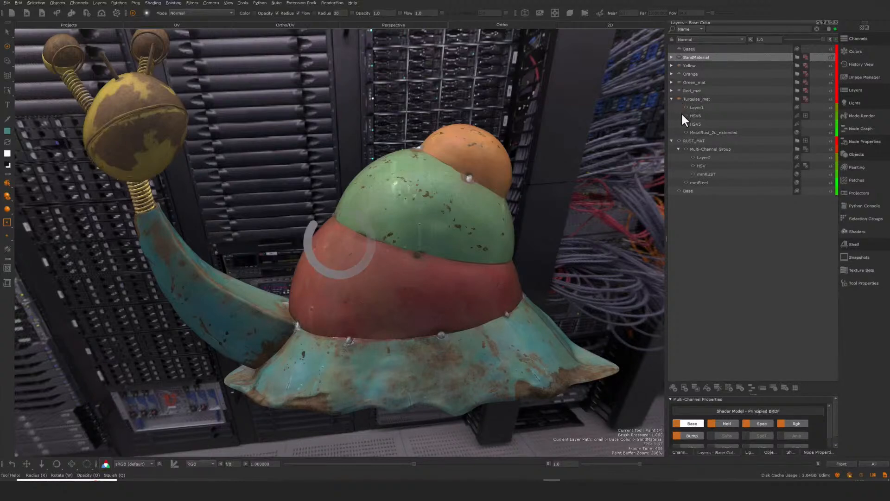
left_click(671, 141)
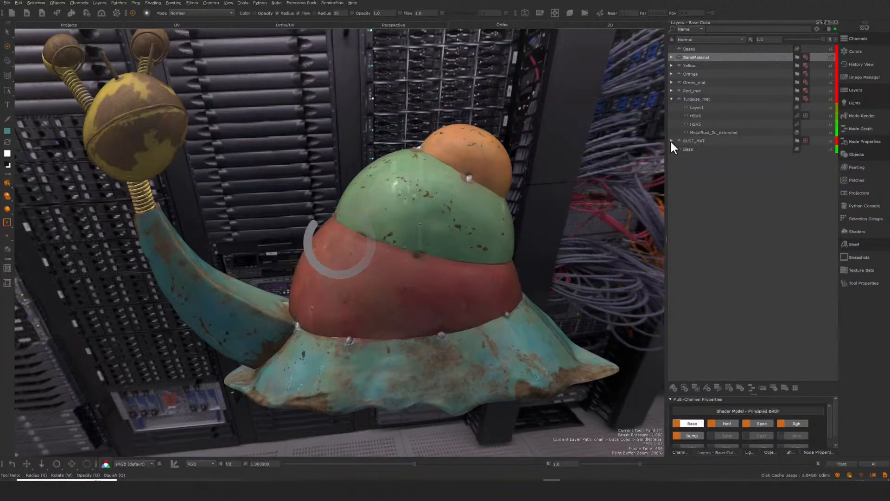
left_click(691, 149)
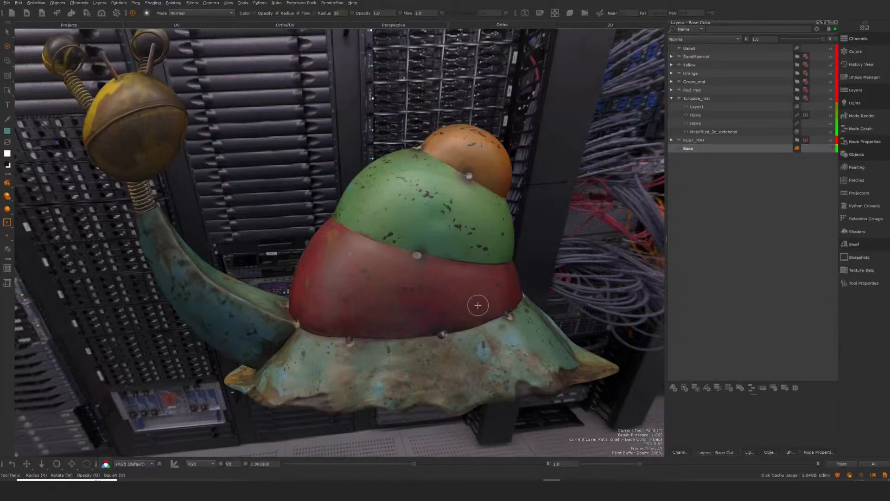
mouse_move(408, 322)
left_mouse_down("alt")
mouse_move(407, 341)
mouse_move(422, 312)
mouse_move(417, 334)
mouse_move(407, 330)
left_mouse_up("alt")
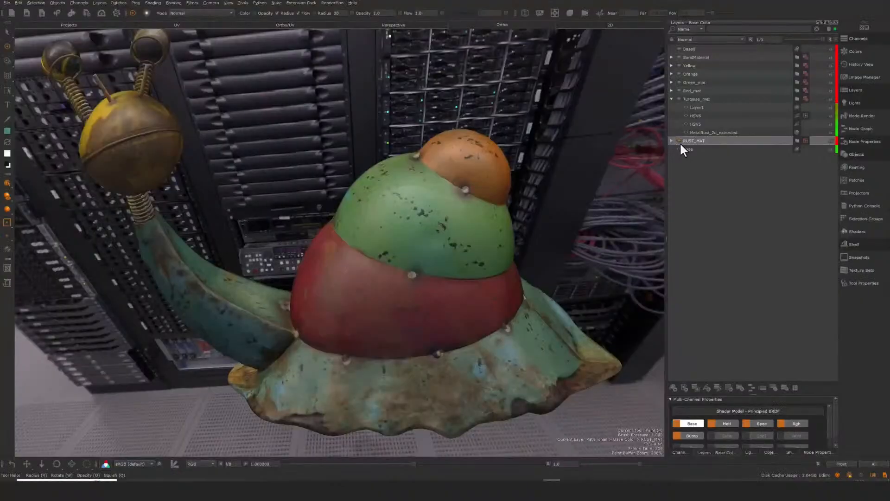
left_click(679, 141)
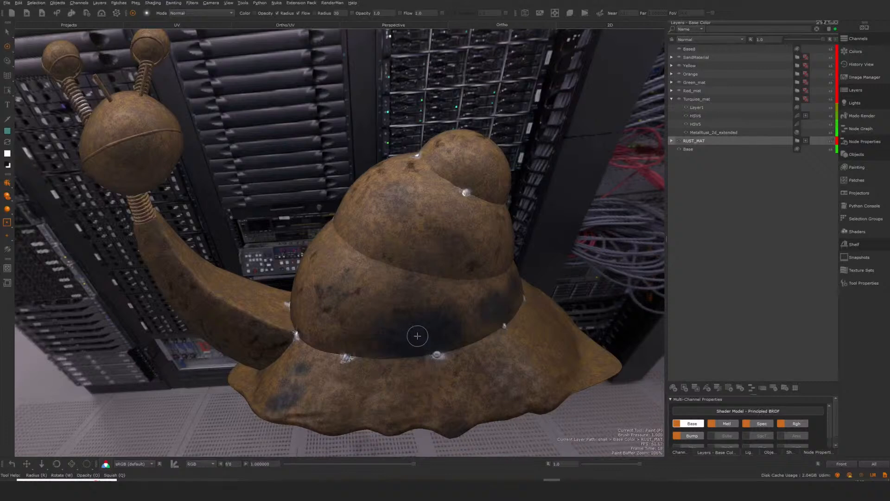
Review the layers inside the RUST_MAT group and browse Mari's material presets in the Shelf
middle_click_drag(417, 334, 425, 337, "alt")
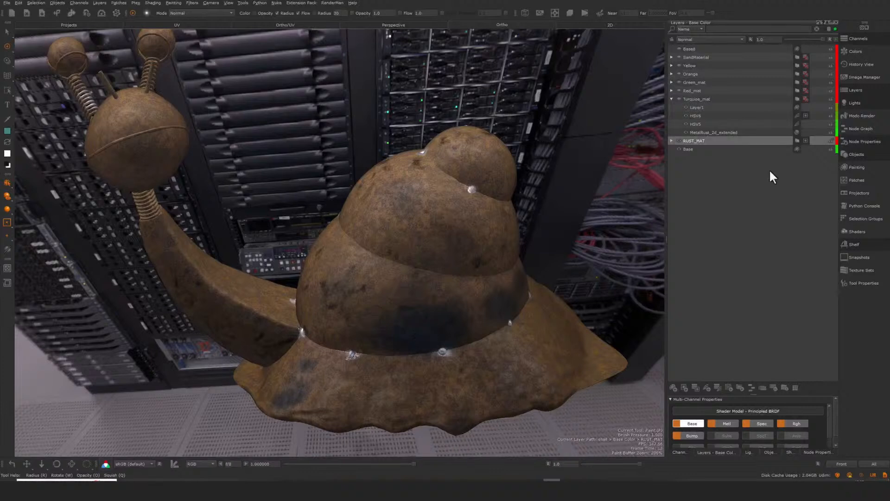
left_click(671, 140)
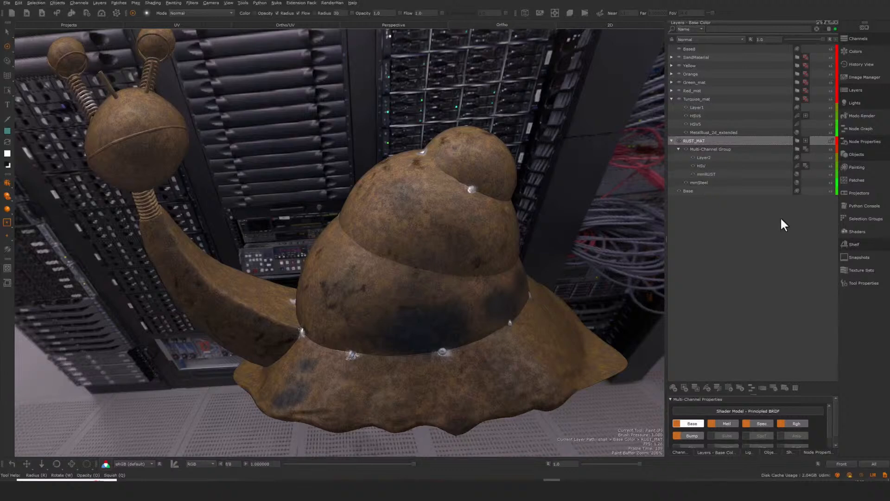
left_click(857, 244)
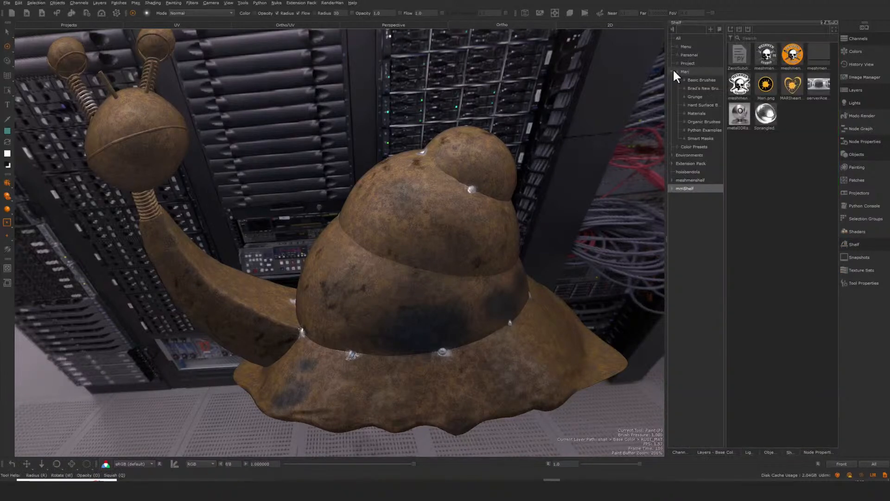
left_click(696, 113)
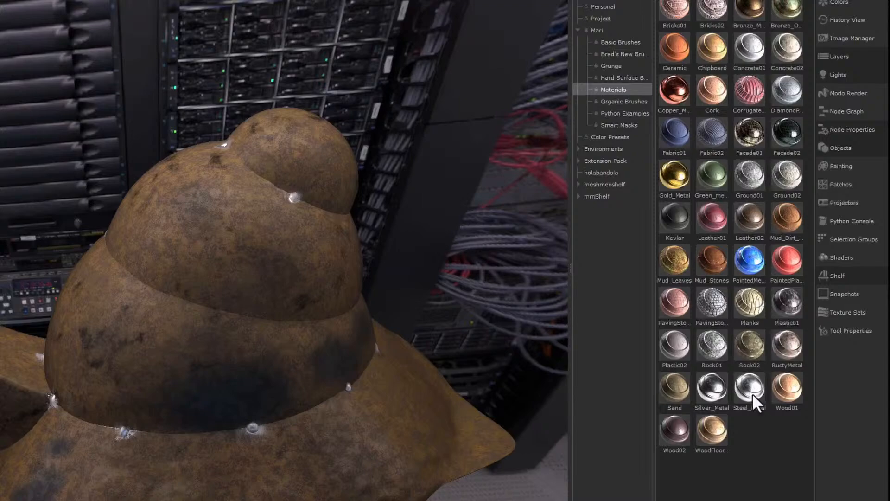
mouse_move(752, 390)
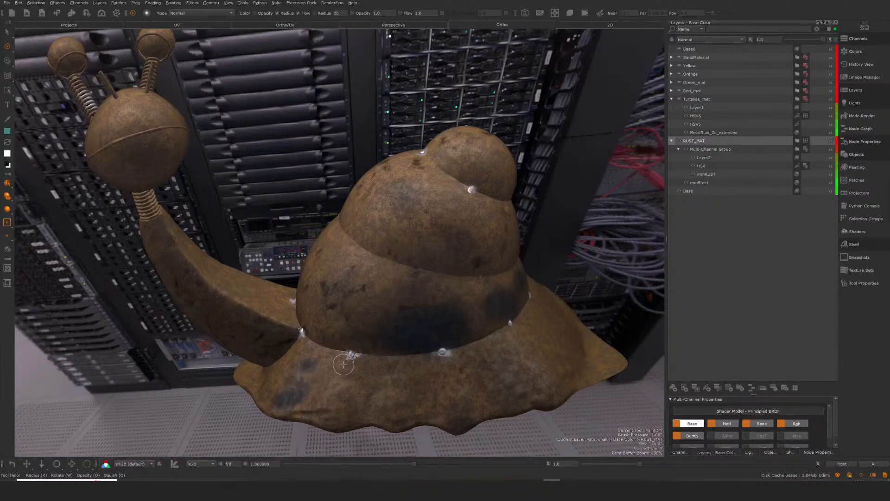
left_click(671, 141)
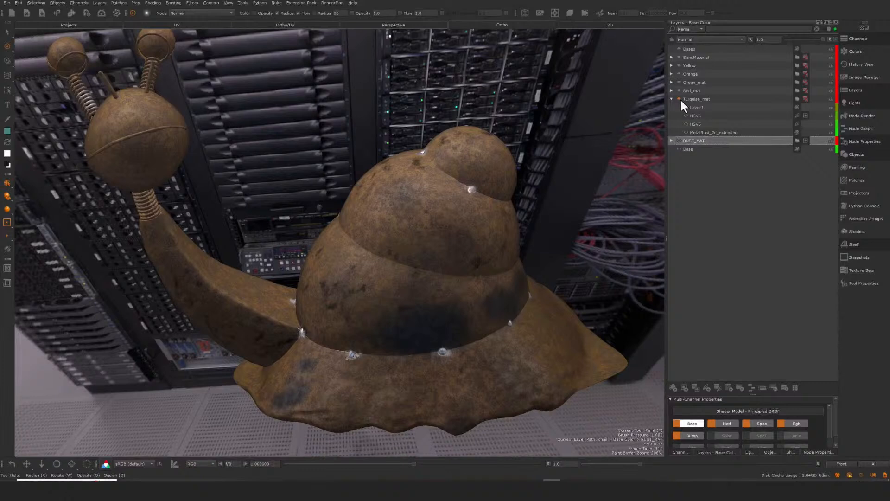
Show the Turquise_mat group on the snail and frame the lower body close up
left_click(682, 98)
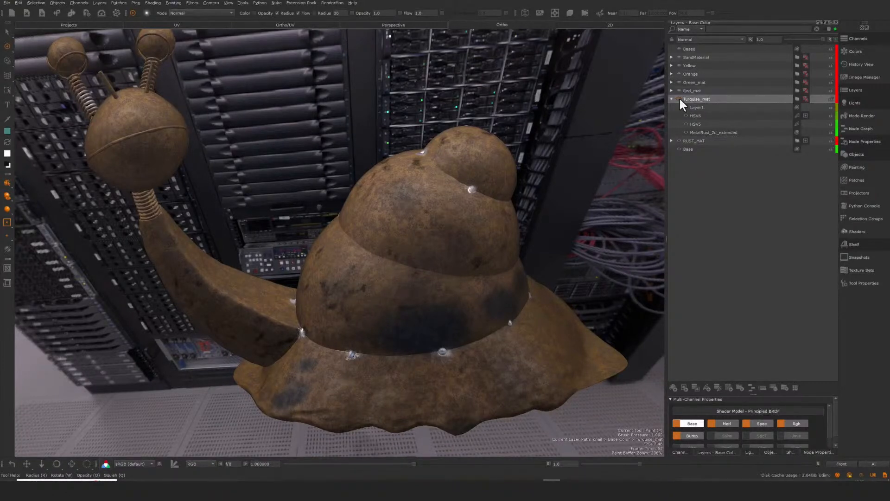
middle_click_drag(437, 346, 447, 258, "alt")
right_click_drag(447, 259, 547, 279, "alt")
left_click_drag(523, 281, 511, 282, "alt")
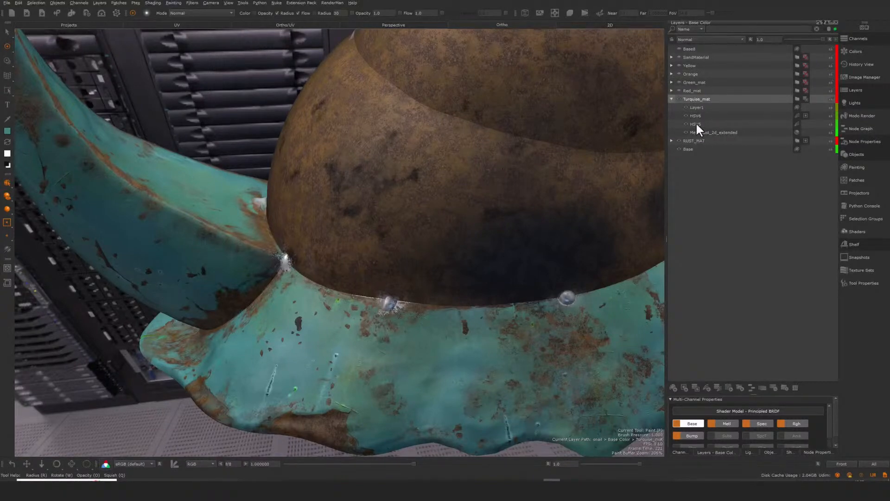
Open Turquise_mat's mask stack and add a White Constant layer above Layer4 to preview the unmasked material
left_click(751, 133)
left_click(694, 98)
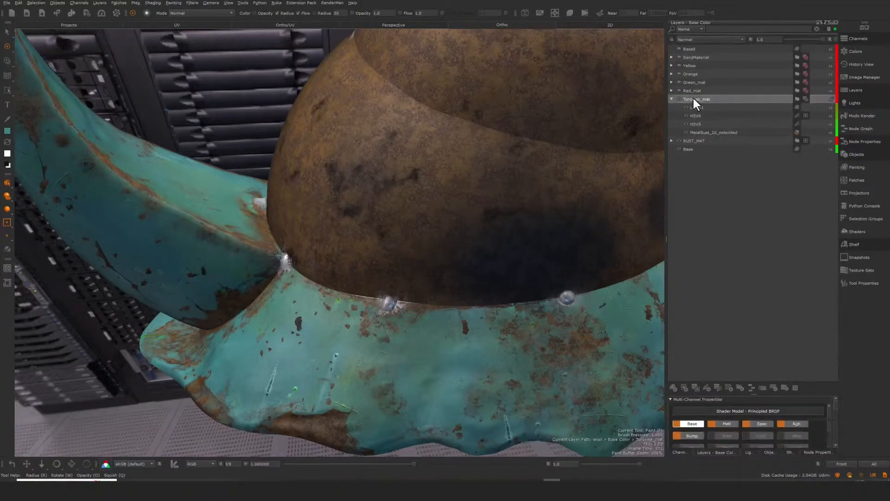
left_click(806, 99)
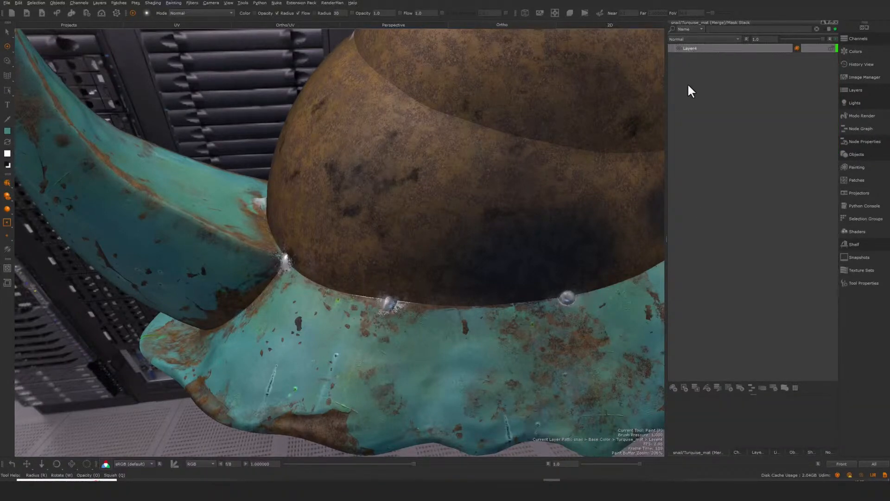
key("Tab")
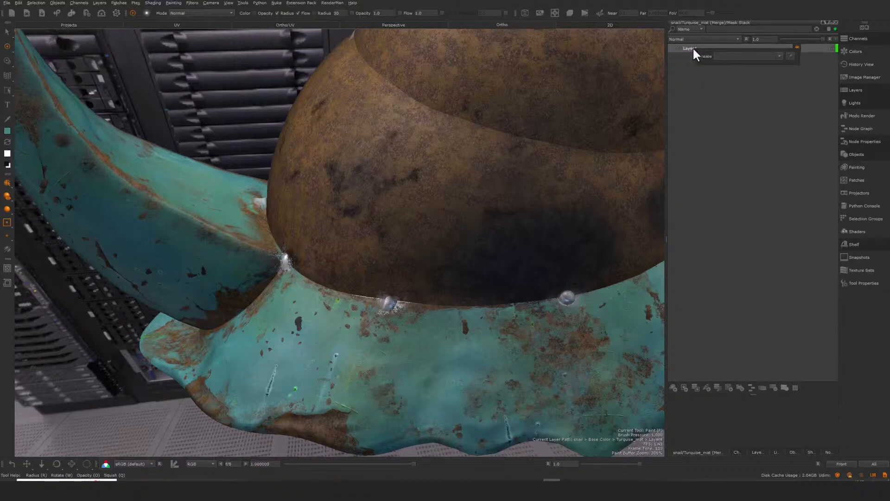
type("le")
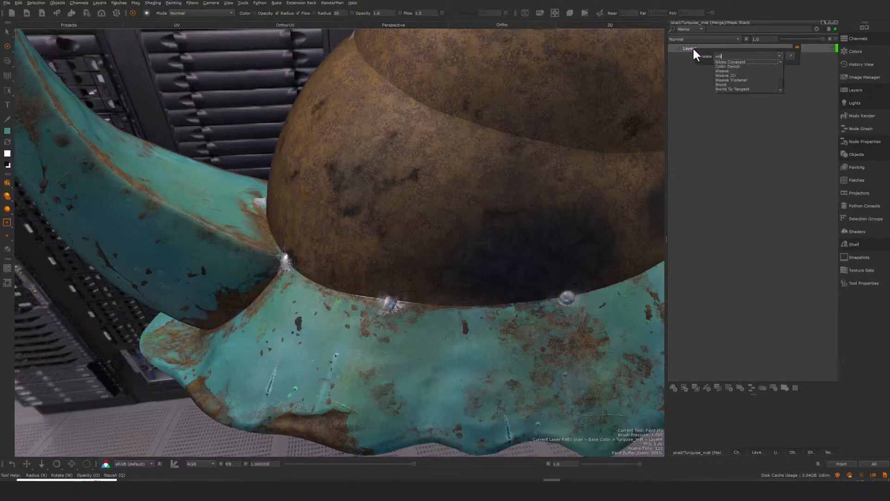
key("Return")
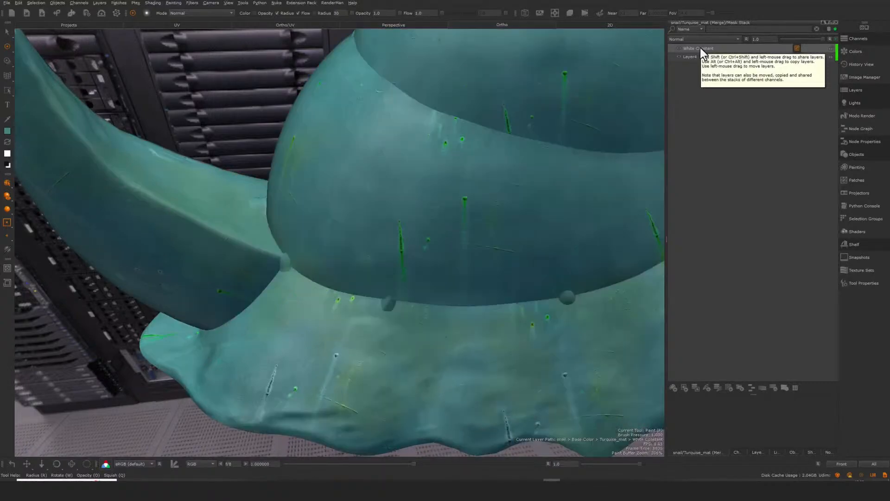
right_click_drag(524, 232, 431, 233, "alt")
mouse_move(434, 236)
left_mouse_down("alt")
mouse_move(438, 249)
mouse_move(461, 246)
left_mouse_up("alt")
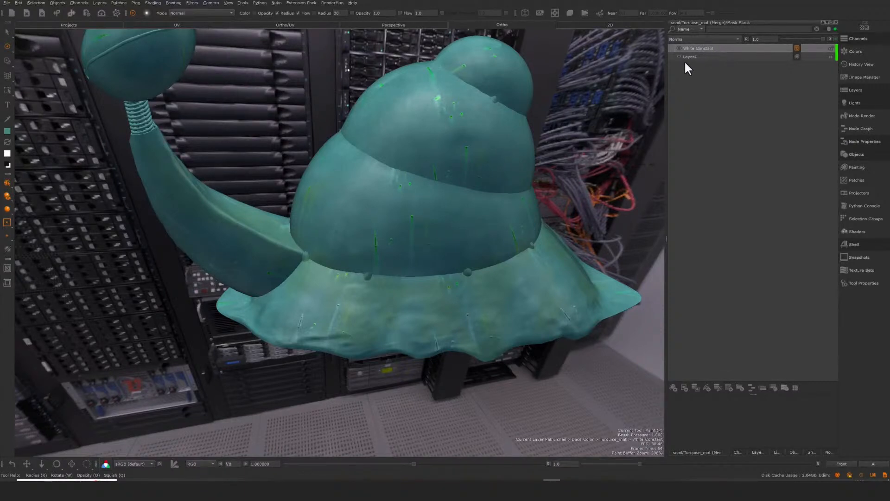
Locate the MASK_TURQUISE_II channel that supplies the turquoise material's mask
left_click(863, 38)
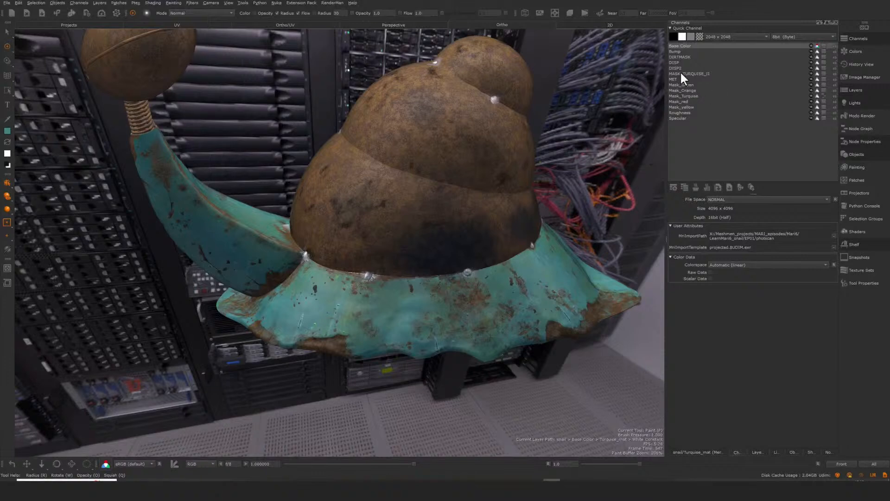
left_click(697, 73)
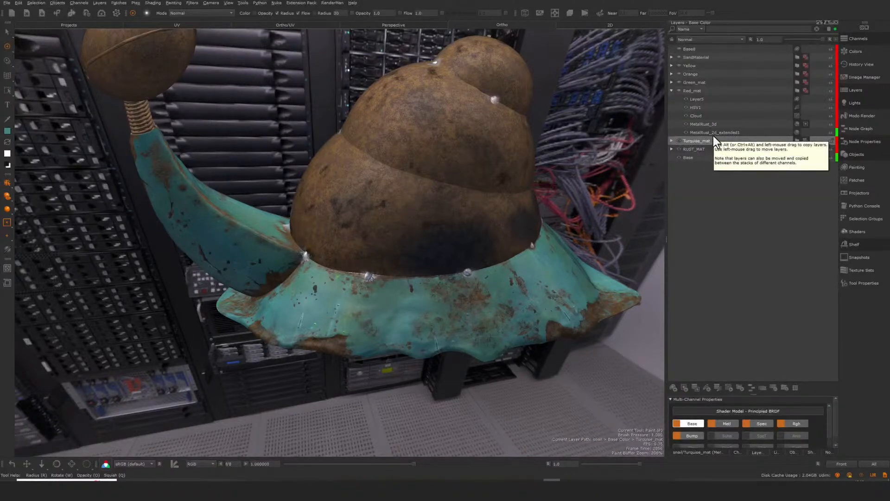
Show the Red_mat group on the shell and view the snail from another angle
left_click(680, 91)
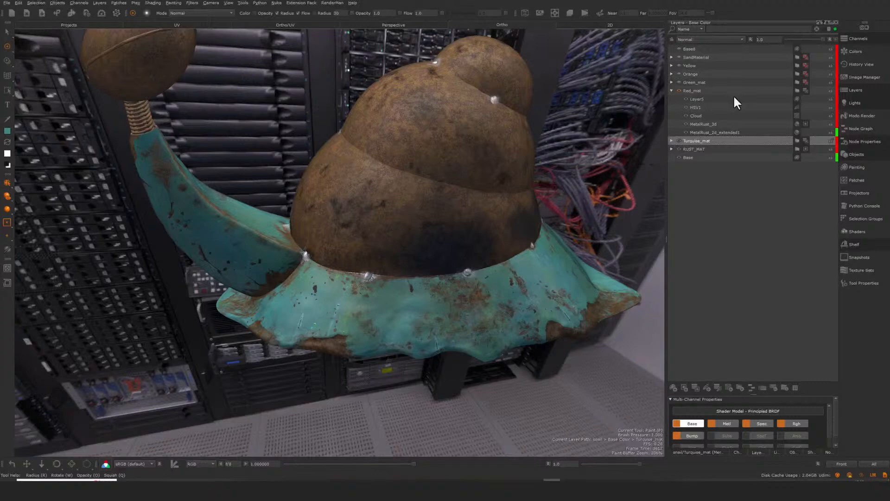
left_click(700, 89)
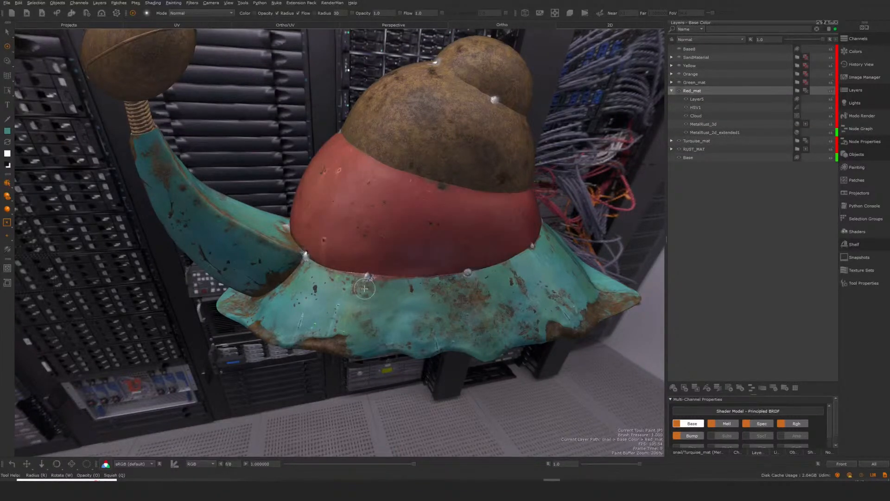
left_click_drag(376, 275, 349, 315, "alt")
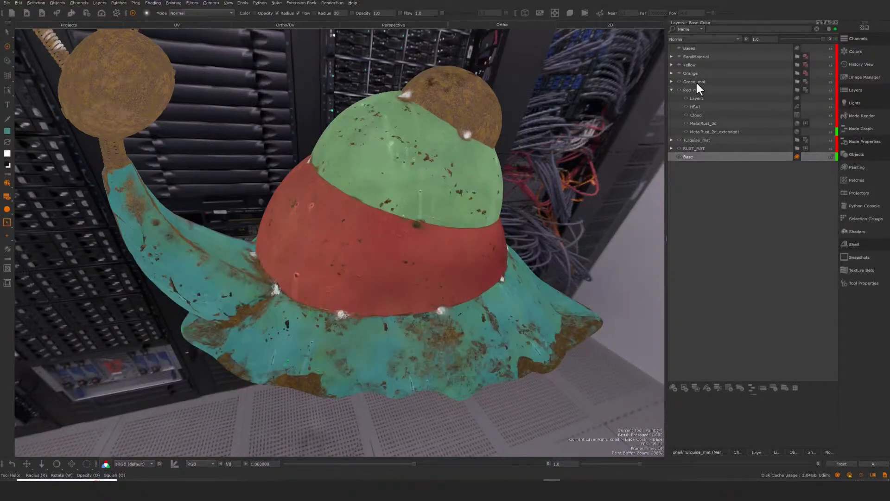
Expand the Green_mat group to review its layers and examine the green metal preset among the Shelf materials
left_click(696, 82)
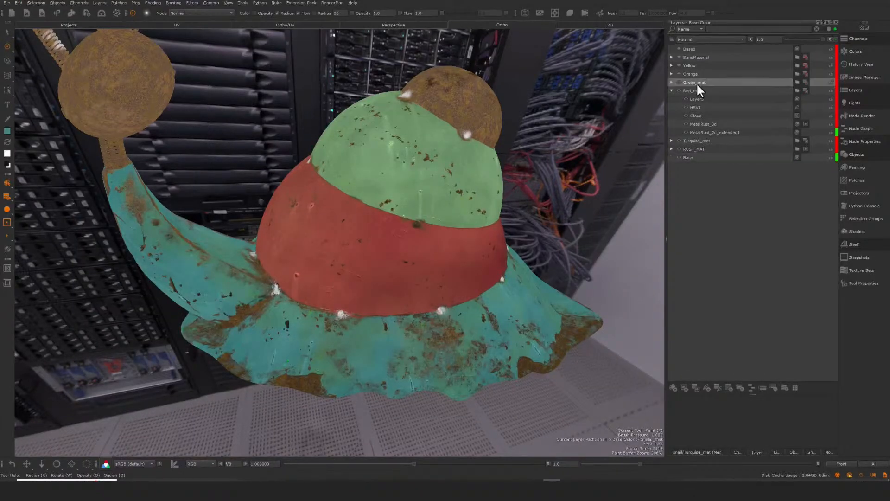
left_click(672, 82)
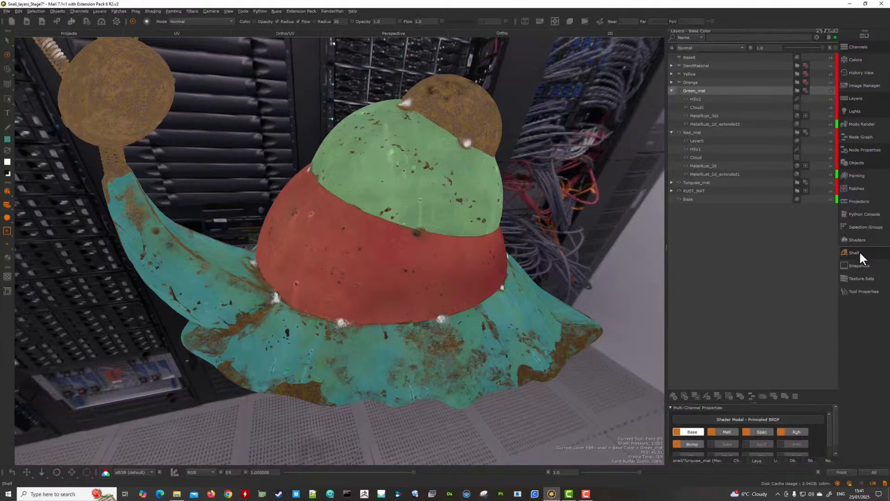
left_click(859, 252)
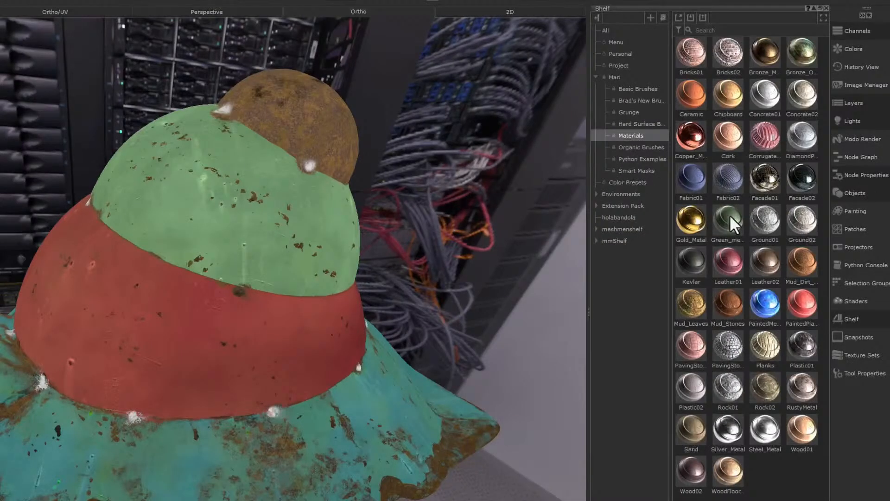
mouse_move(766, 178)
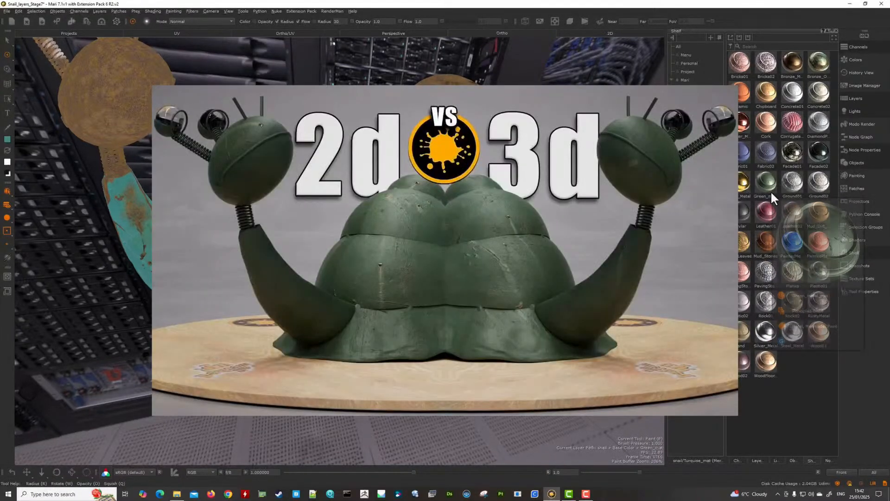
mouse_move(770, 191)
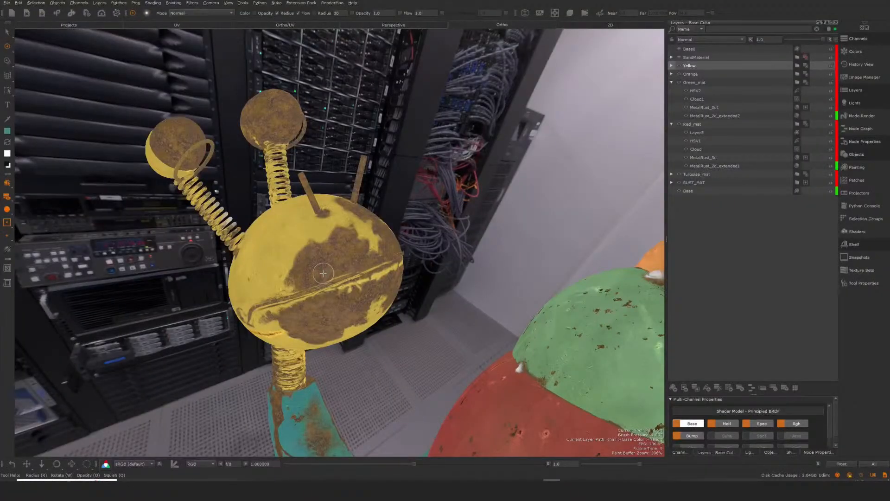
Expand the Yellow group, open its mask stack and add a new paint layer above Layer3
middle_click_drag(328, 266, 329, 270, "alt")
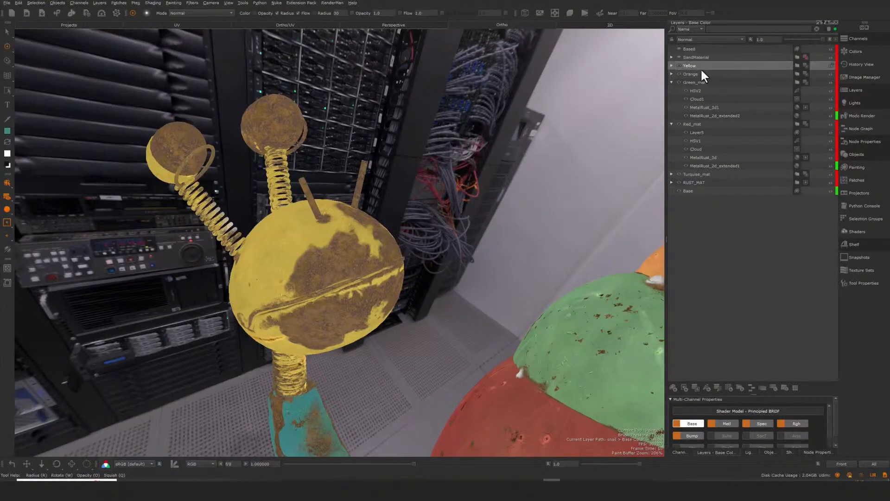
left_click(672, 66)
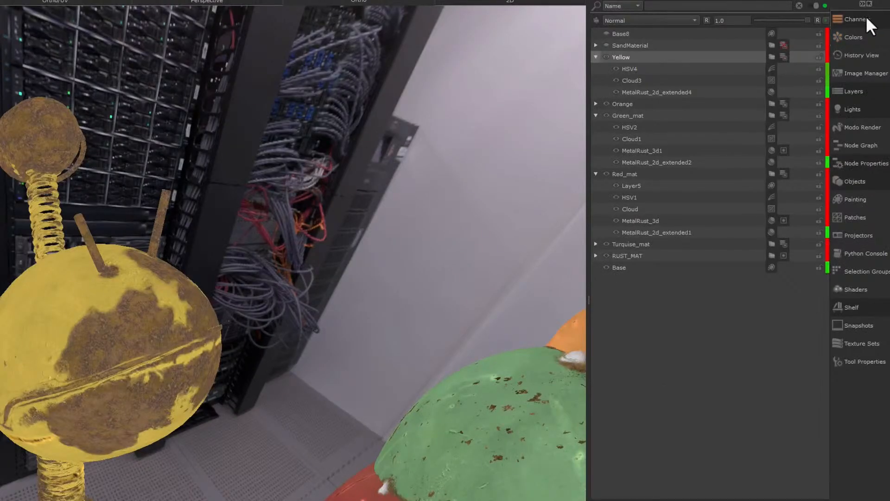
left_click(864, 36)
left_click(784, 57)
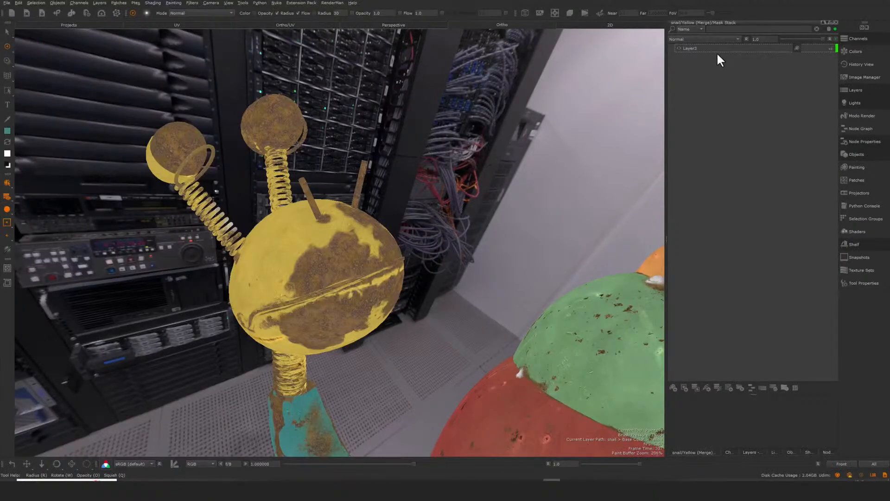
left_click(688, 47)
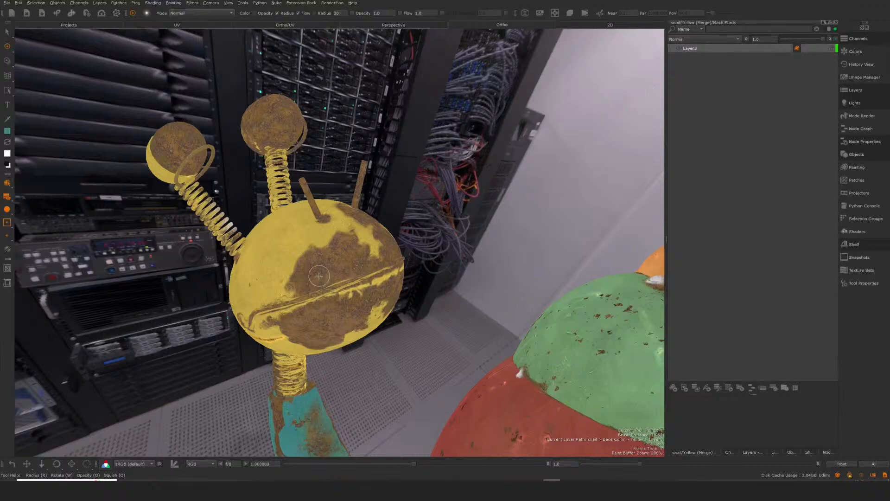
left_click_drag(320, 275, 332, 278, "alt")
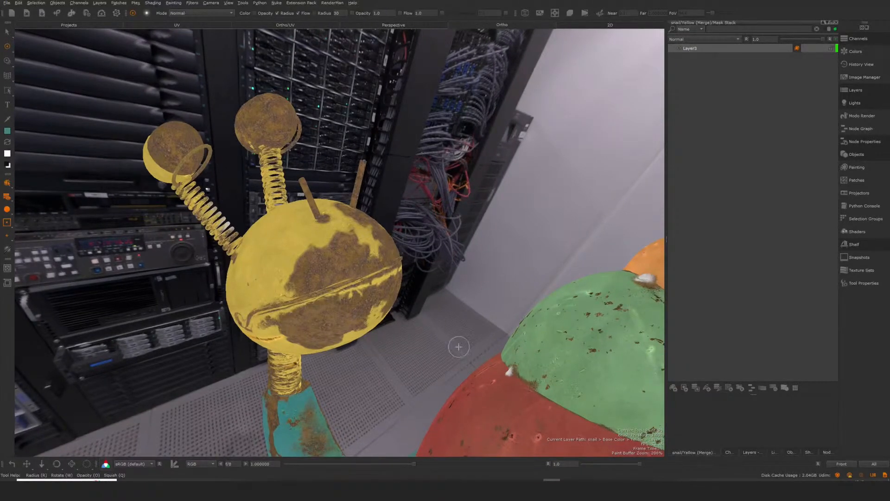
left_click(674, 388)
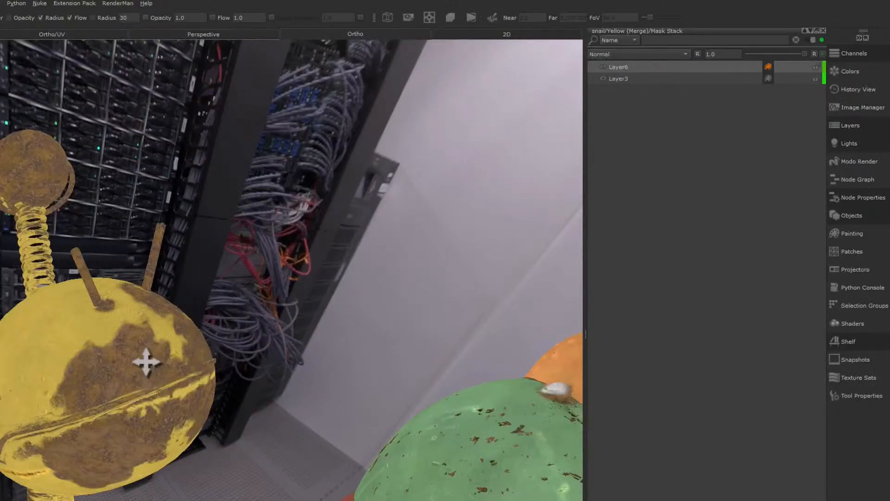
Choose a textured brush and paint the new mask layer in white and black along the rust patch edges on the head
middle_click_drag(354, 260, 459, 253, "alt")
right_click_drag(417, 256, 482, 274, "alt")
left_click_drag(482, 275, 485, 277, "alt")
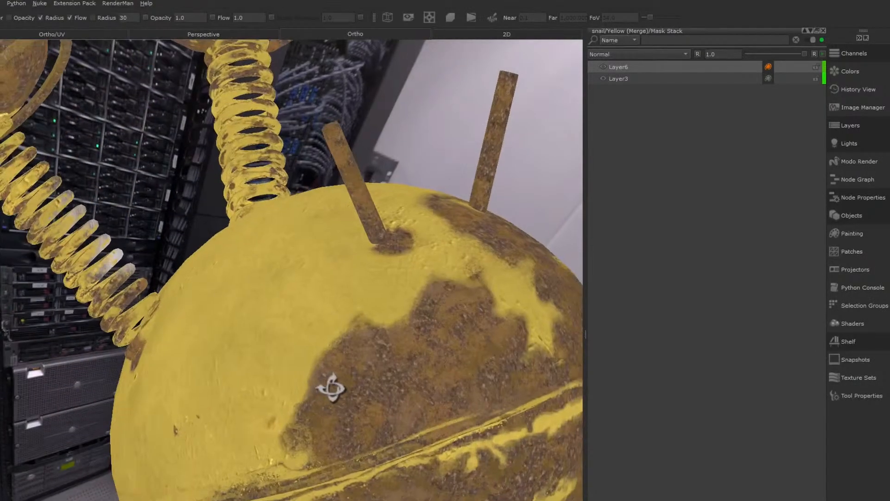
middle_click_drag(298, 389, 222, 364, "alt")
right_click_drag(223, 364, 265, 390, "alt")
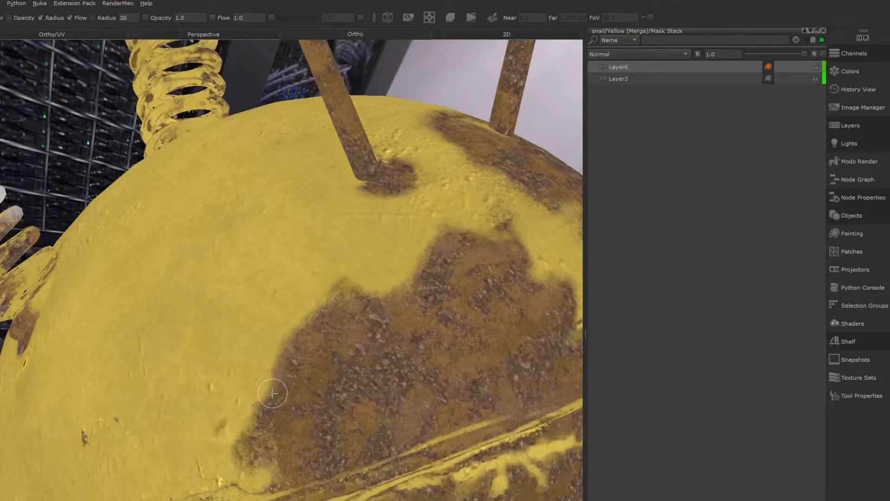
key("k")
left_click_drag(403, 241, 393, 278)
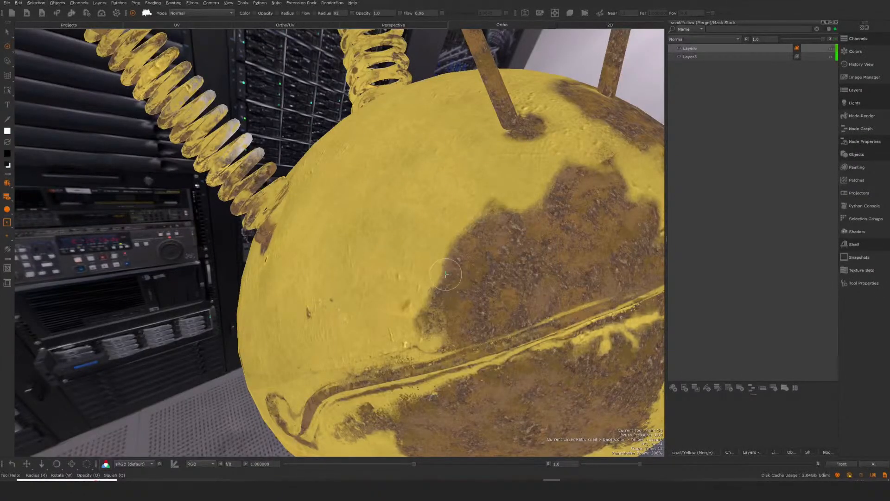
mouse_move(446, 274)
left_mouse_down()
mouse_move(457, 288)
mouse_move(447, 278)
mouse_move(466, 274)
mouse_move(441, 275)
mouse_move(476, 288)
mouse_move(459, 291)
mouse_move(464, 238)
left_mouse_up()
key("x")
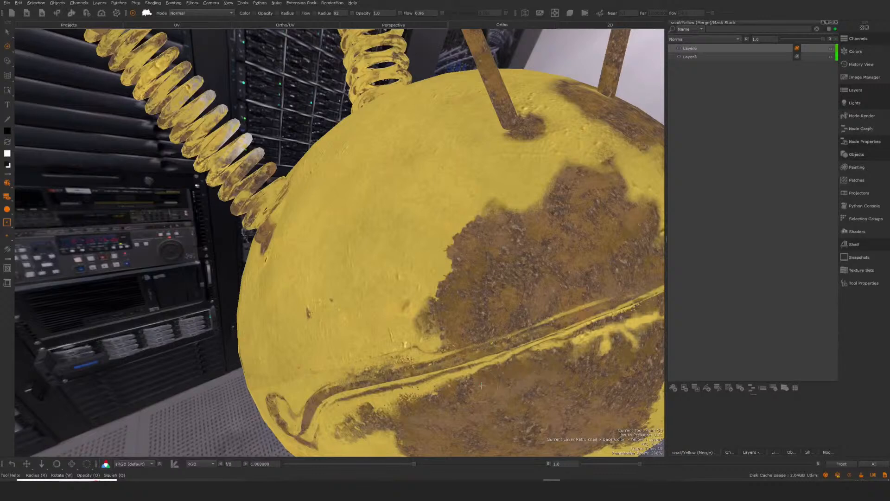
mouse_move(418, 412)
left_mouse_down()
mouse_move(371, 419)
mouse_move(381, 421)
left_mouse_up()
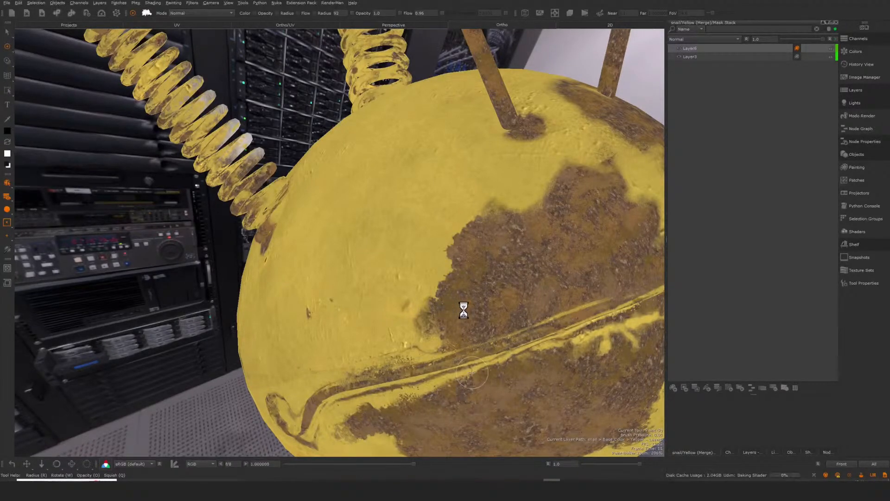
Review the channel list and return from the Yellow mask stack to the Base Color layer list
left_click(859, 39)
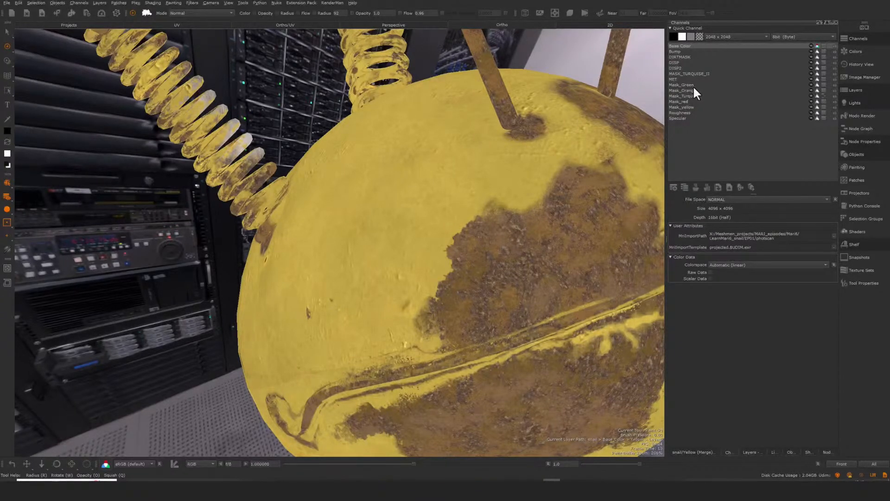
left_click(856, 38)
left_click(857, 37)
left_click(853, 91)
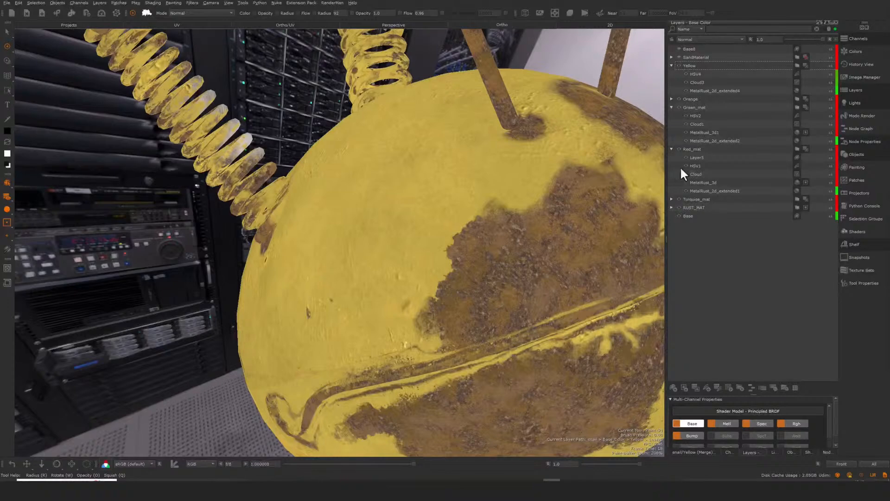
Paint jagged rust patches into the Yellow group's mask around the antenna base and along the rust edge on the head
key("x")
left_click_drag(524, 222, 436, 250, "ctrl+alt")
left_click_drag(436, 250, 394, 297, "ctrl")
left_click_drag(394, 296, 427, 241, "ctrl+alt")
mouse_move(427, 241)
left_mouse_down("alt")
mouse_move(400, 250)
mouse_move(481, 209)
mouse_move(424, 248)
mouse_move(450, 207)
mouse_move(450, 239)
mouse_move(450, 190)
left_mouse_up("alt")
key("x")
key("x")
mouse_move(352, 325)
left_mouse_down()
mouse_move(361, 330)
mouse_move(334, 366)
mouse_move(417, 385)
mouse_move(482, 374)
left_mouse_up()
Choose the crackSplat hard surface brush and dab it over the small isolated rust spot on the head
key("k")
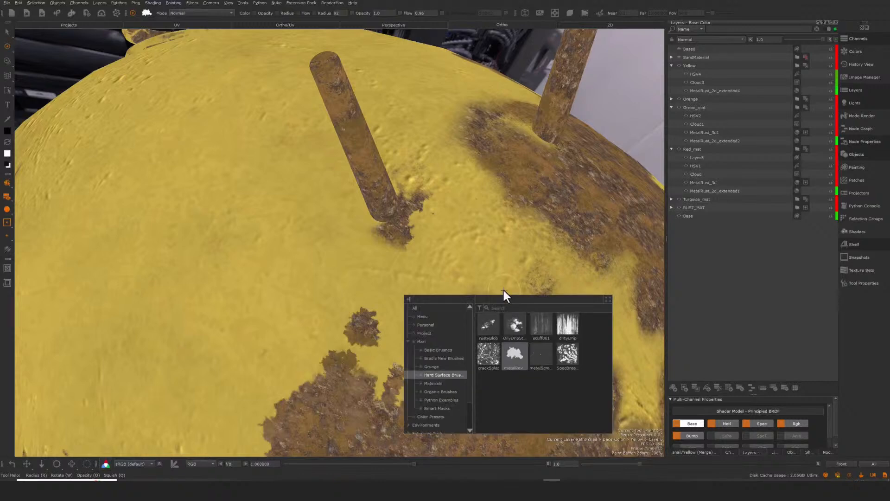
left_click(484, 355)
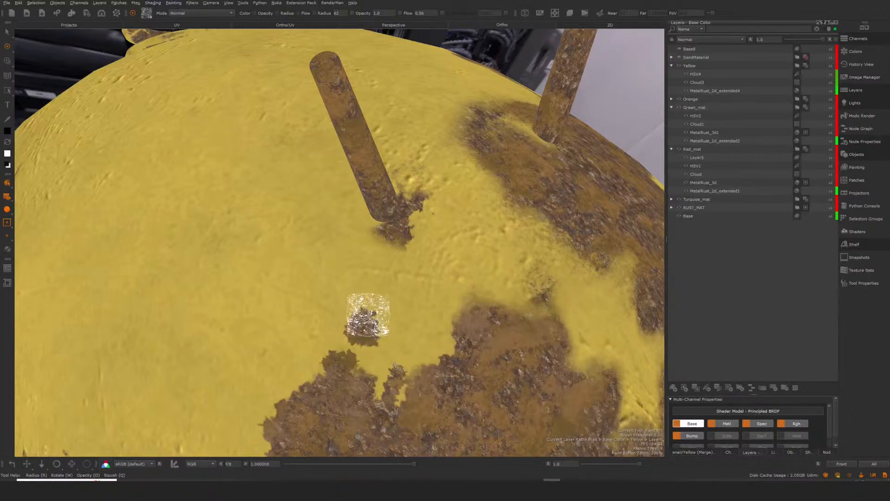
left_click_drag(367, 315, 378, 330)
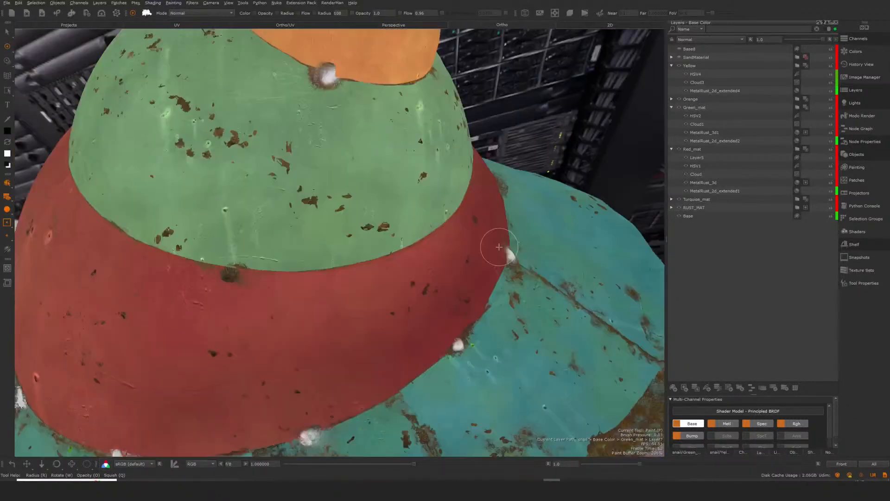
Expand the SandMaterial group and examine the sand on the red shell band and the turquoise base
mouse_move(496, 242)
right_mouse_down("alt")
mouse_move(578, 238)
mouse_move(473, 213)
right_mouse_up("alt")
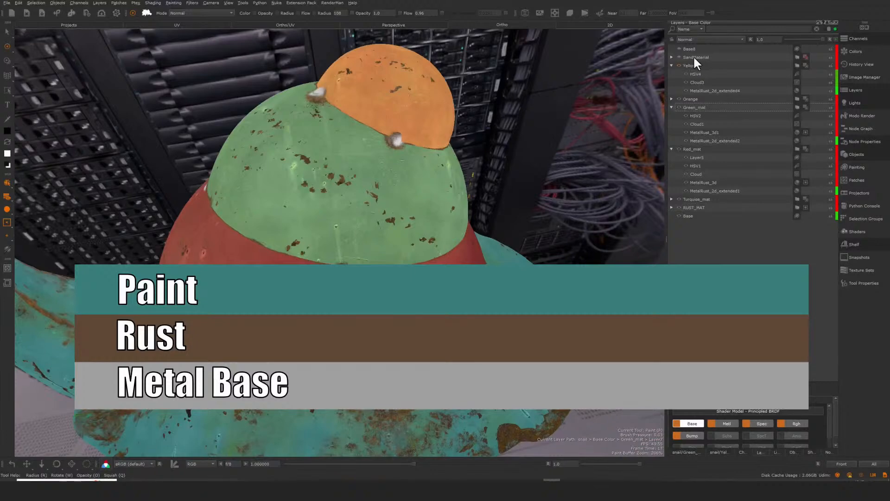
left_click(671, 57)
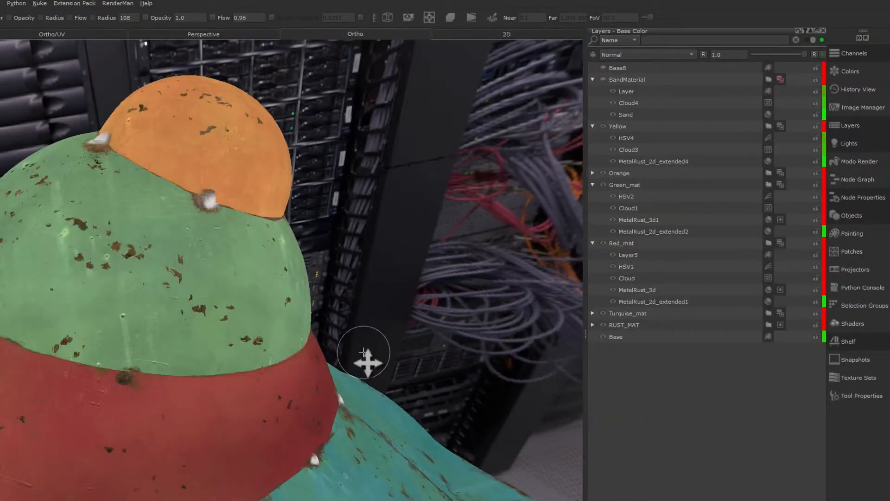
middle_click_drag(367, 362, 464, 269, "alt")
right_click_drag(464, 269, 394, 266, "alt")
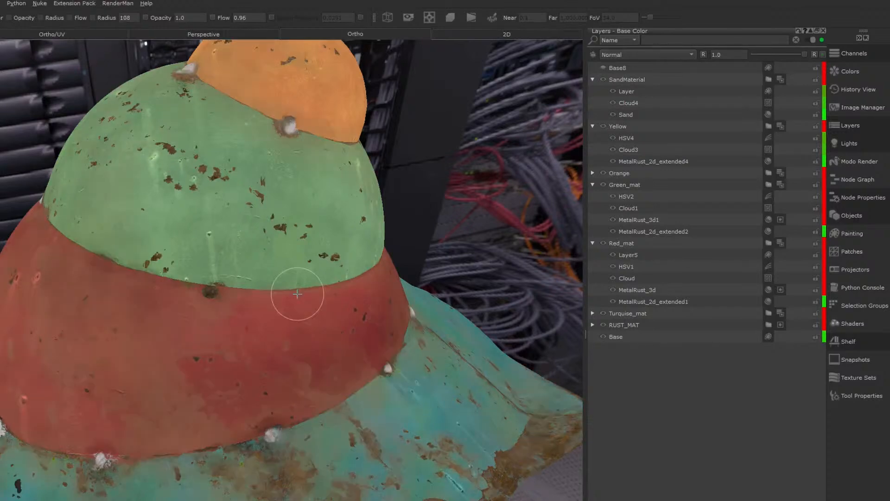
mouse_move(277, 377)
left_mouse_down("alt")
mouse_move(273, 387)
mouse_move(239, 388)
left_mouse_up("alt")
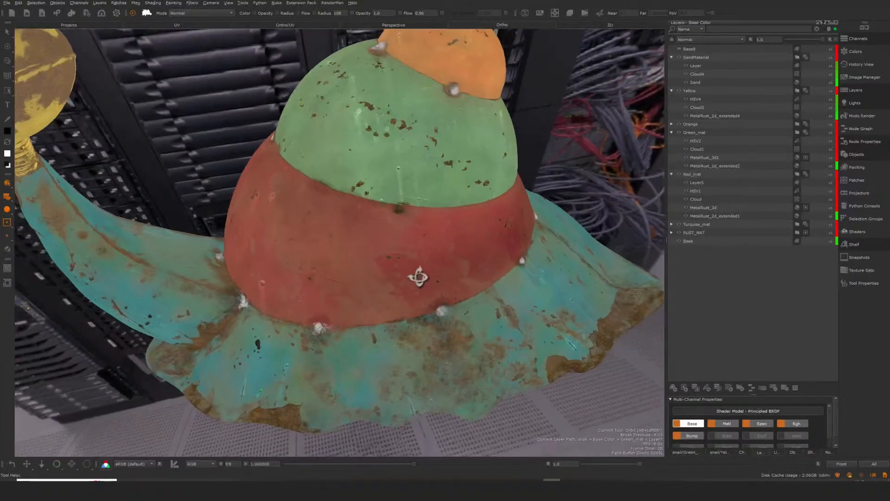
left_click_drag(419, 277, 450, 239, "alt")
middle_click_drag(450, 239, 464, 197, "alt")
mouse_move(464, 197)
right_mouse_down("alt")
mouse_move(532, 211)
mouse_move(556, 236)
right_mouse_up("alt")
mouse_move(533, 238)
left_mouse_down("alt")
mouse_move(501, 236)
mouse_move(495, 227)
left_mouse_up("alt")
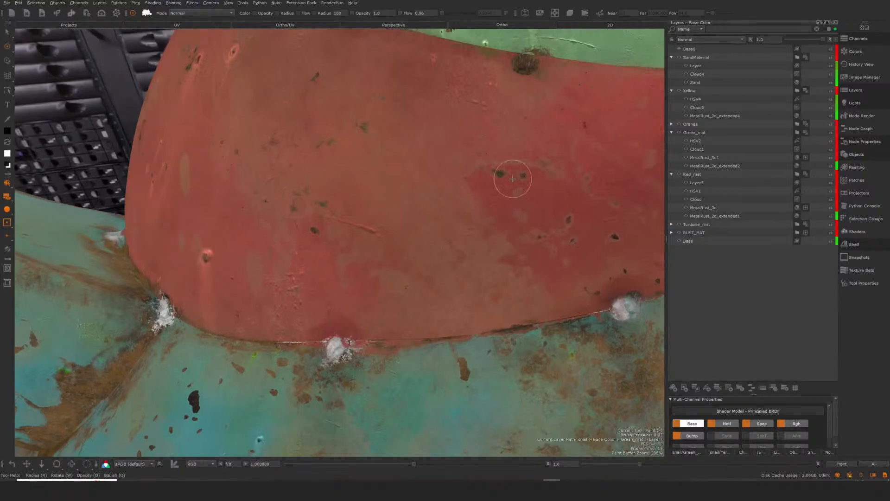
middle_click_drag(490, 184, 437, 239, "alt")
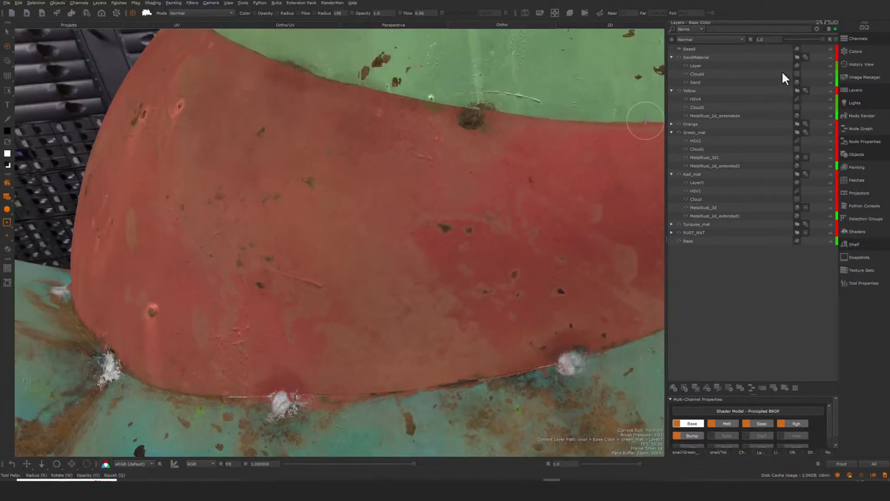
Disable the SandMaterial group's mask to see the full sand coverage and enable it again
left_click(805, 56)
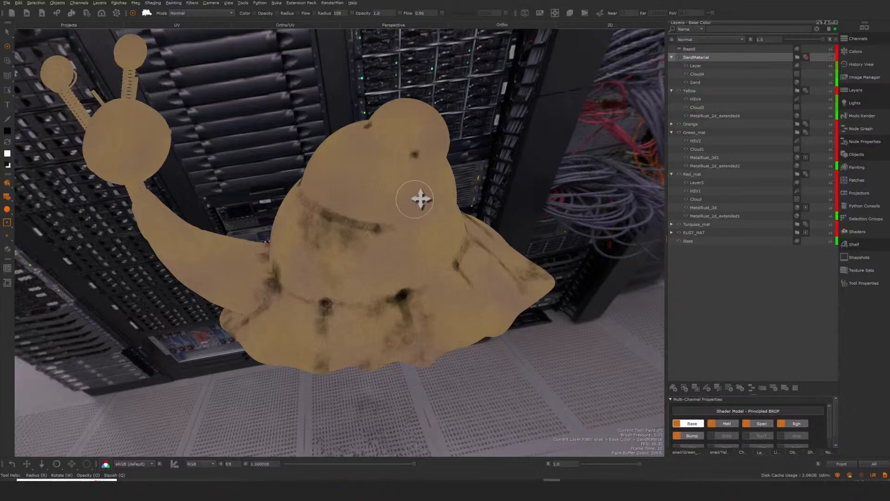
left_click_drag(421, 199, 421, 224, "alt")
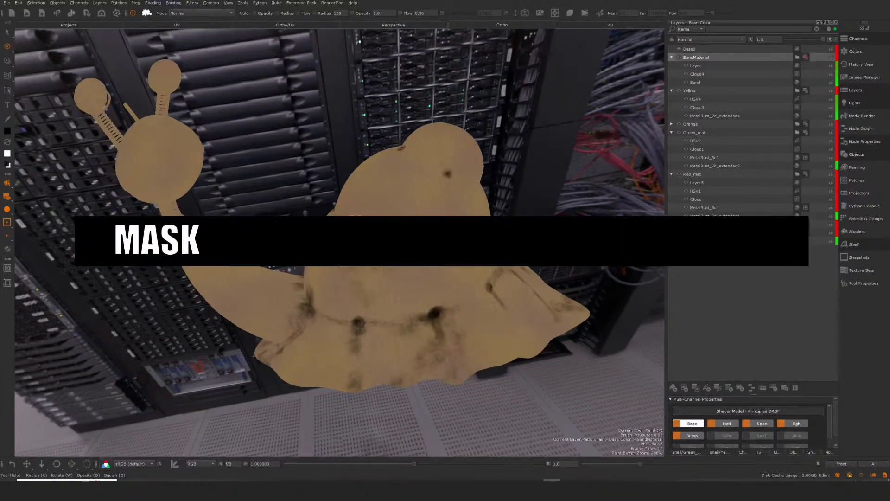
left_click(806, 57)
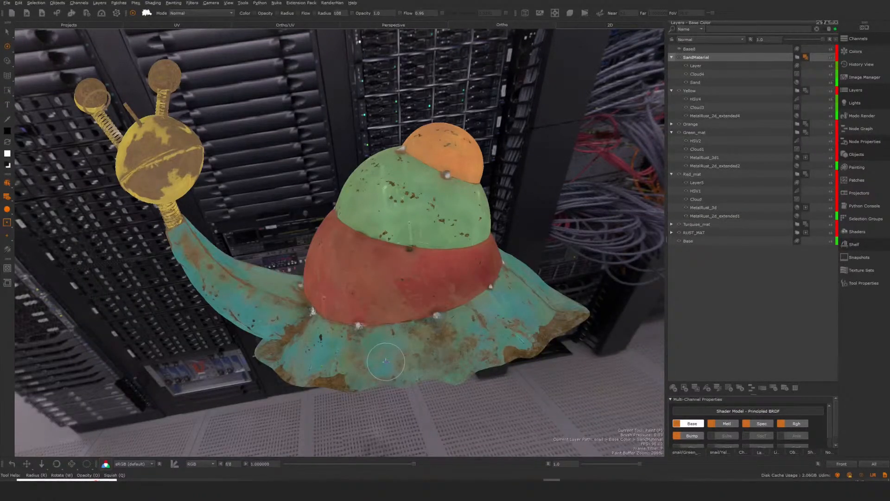
Display the DIRTMASK channel on the snail, open its layers and examine the mask on the shell
left_click(858, 38)
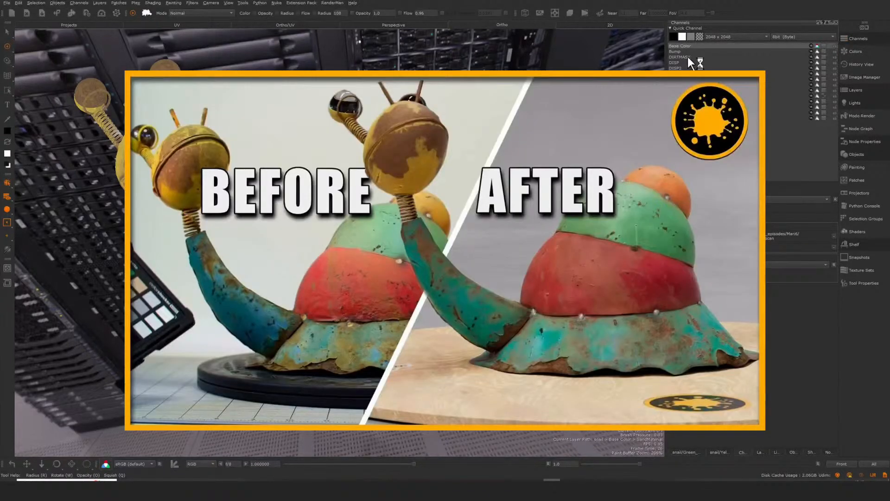
left_click(688, 56)
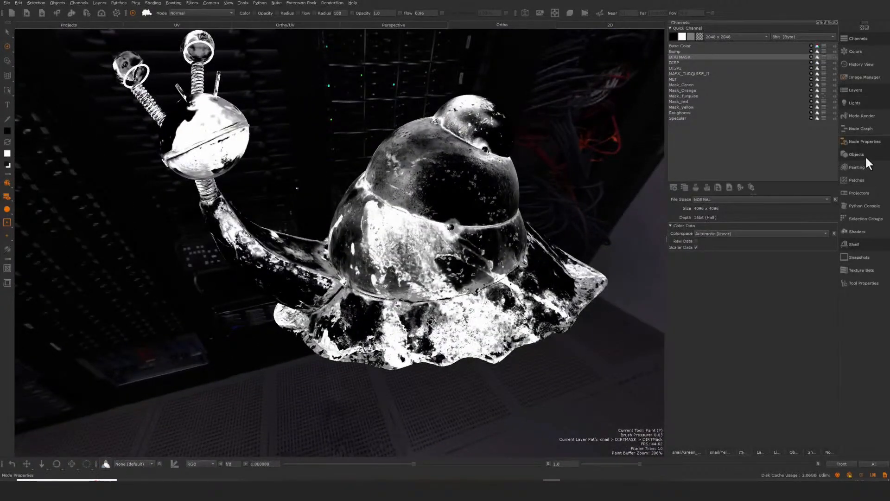
middle_click_drag(498, 276, 500, 282, "alt")
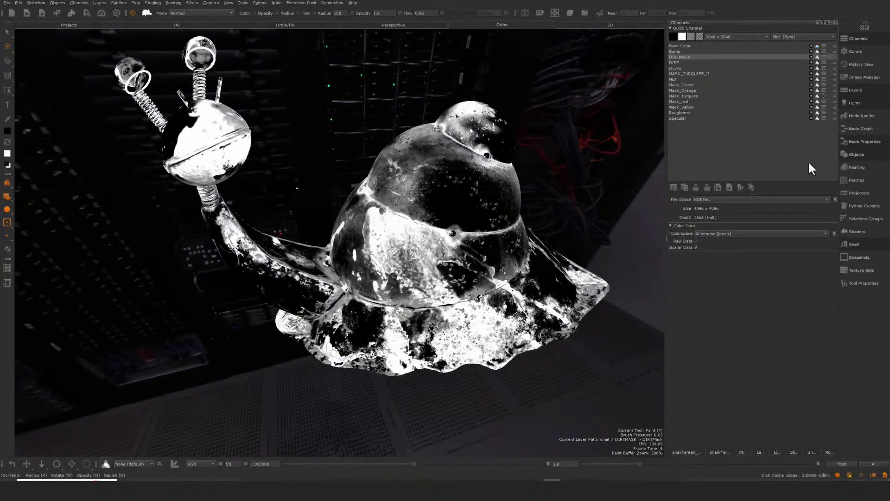
left_click(856, 90)
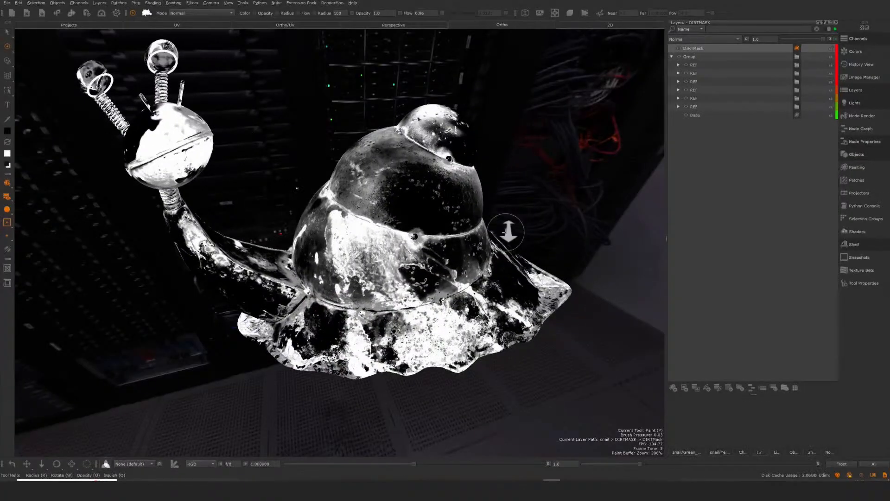
scroll(438, 327, "up", 5)
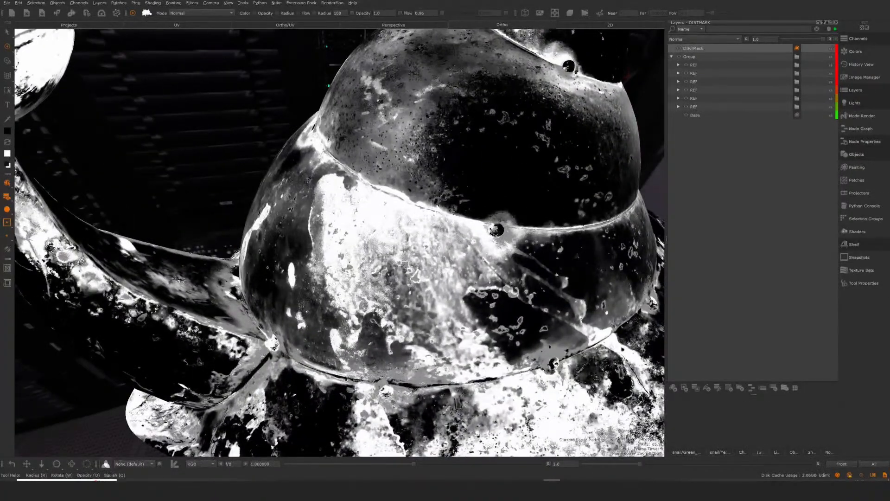
left_click_drag(445, 244, 455, 248, "alt")
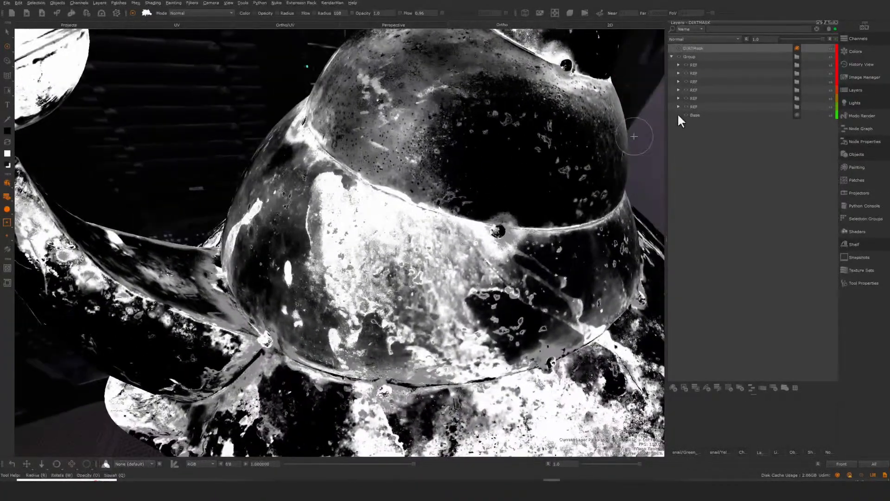
left_click(7, 199)
left_click(32, 202)
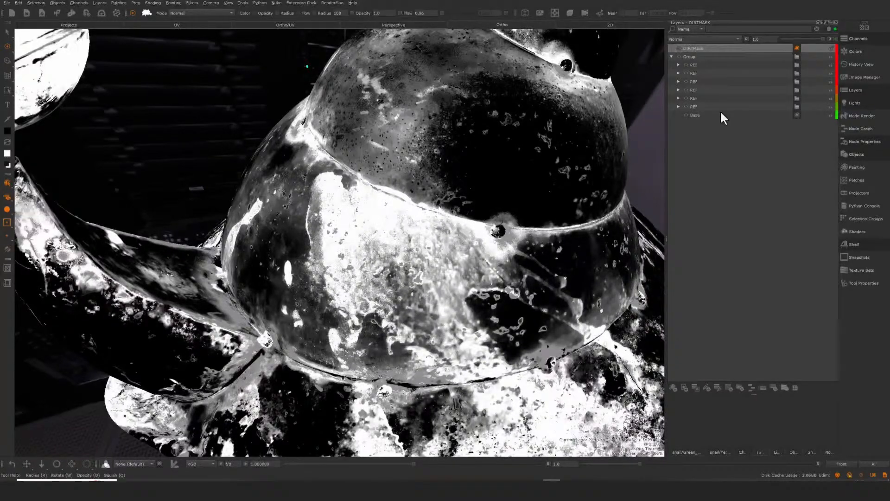
Expand the lowest REF group and toggle Color To Mask5 to compare the extracted mask with the reference photo texture
left_click(678, 107)
left_click(696, 115)
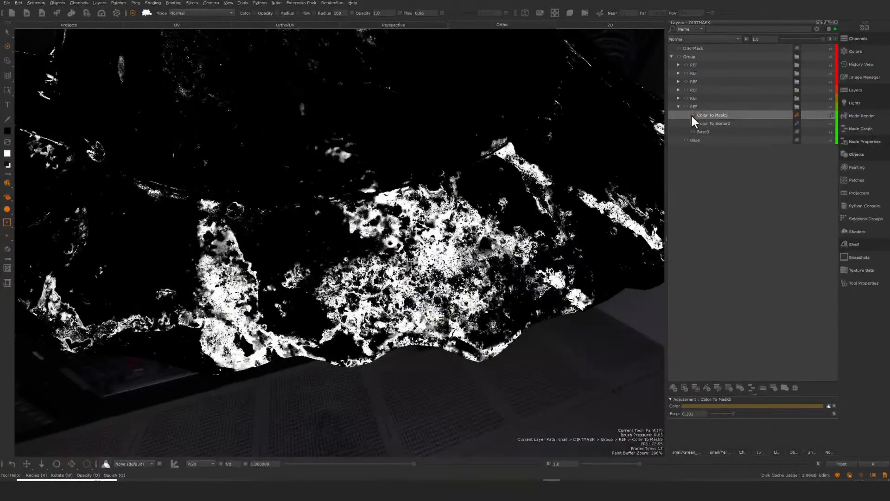
left_click(693, 115)
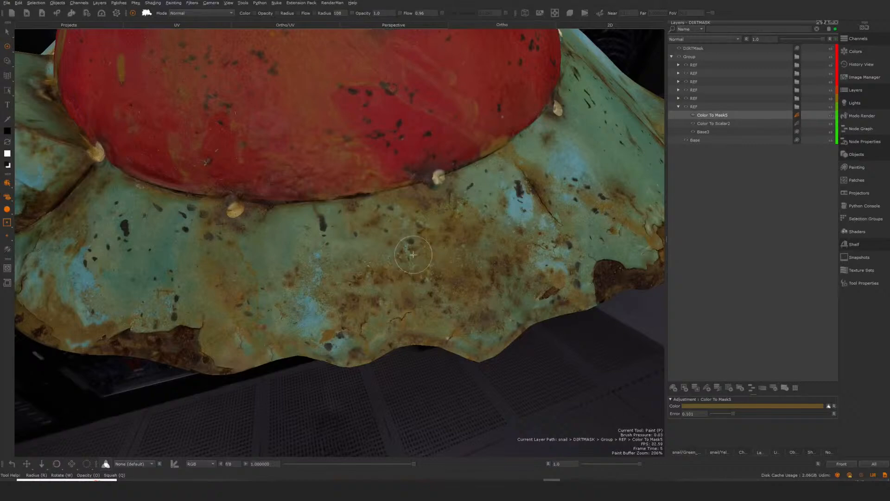
left_click(693, 115)
left_click_drag(373, 254, 369, 298, "alt")
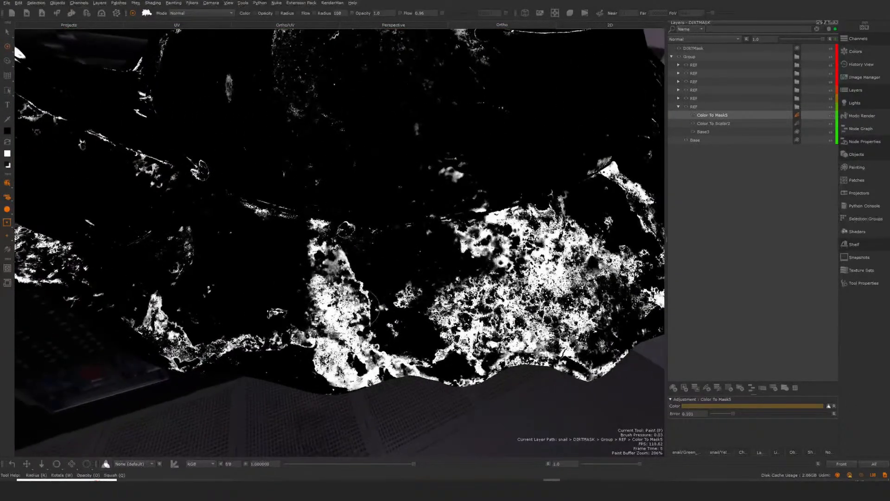
left_click(691, 114)
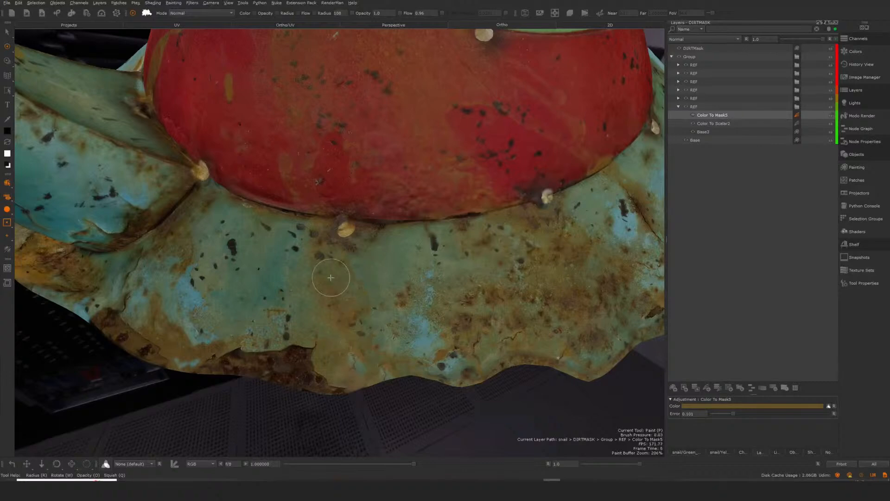
left_click(692, 115)
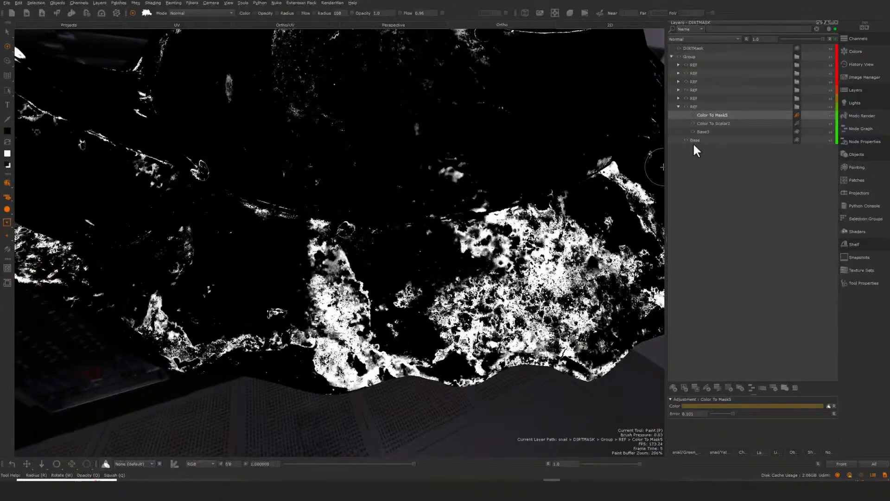
middle_click_drag(434, 264, 457, 305, "alt")
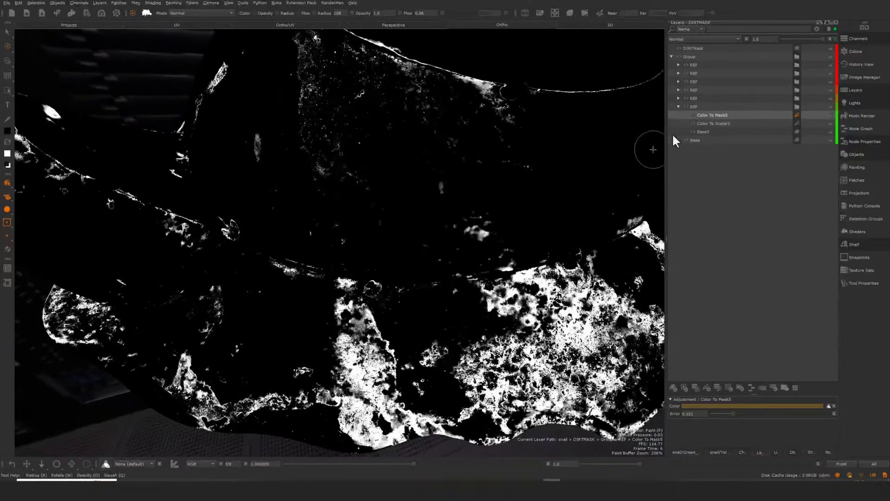
left_click_drag(447, 308, 452, 336, "alt")
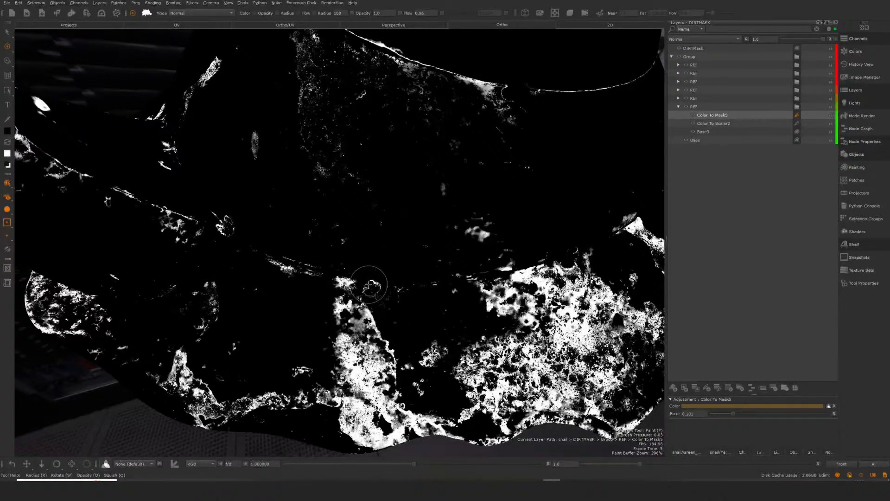
Show the next three REF groups upward one at a time and check what each adds to the dirt mask
left_click(696, 107)
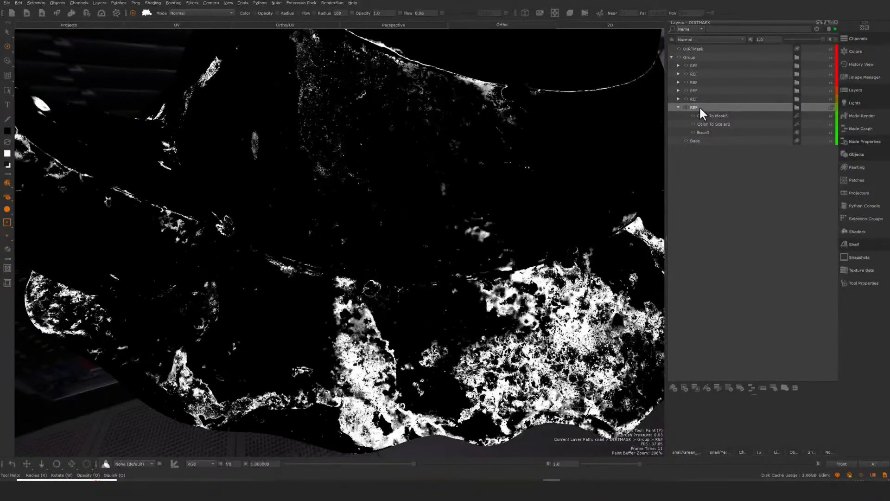
left_click(698, 99)
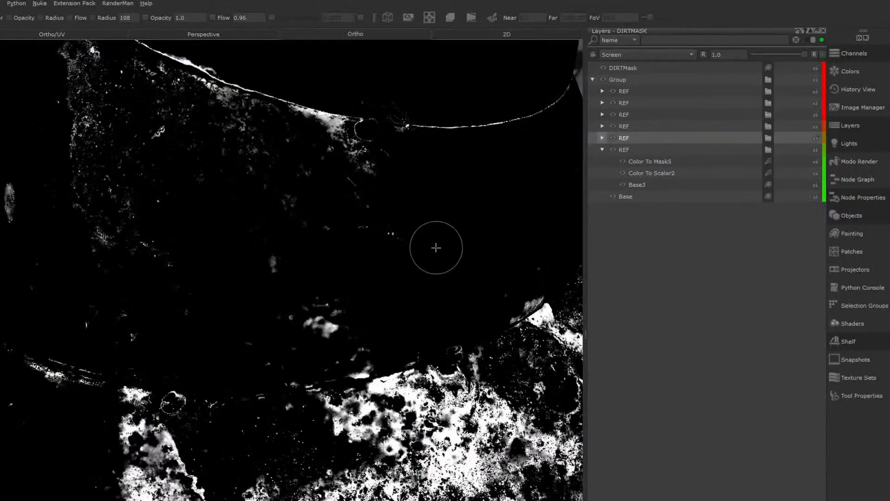
middle_click_drag(439, 140, 461, 258, "alt")
right_click_drag(461, 258, 459, 199, "alt")
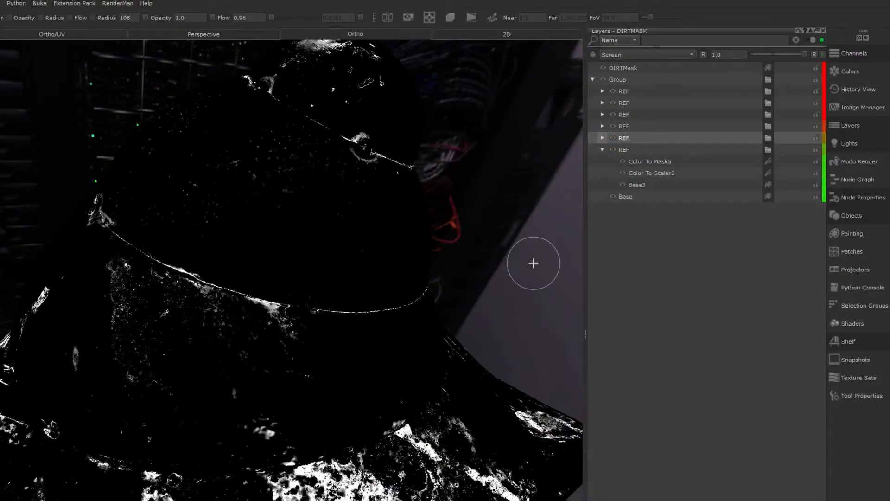
mouse_move(622, 204)
left_mouse_down("alt")
mouse_move(575, 317)
mouse_move(621, 215)
left_mouse_up("alt")
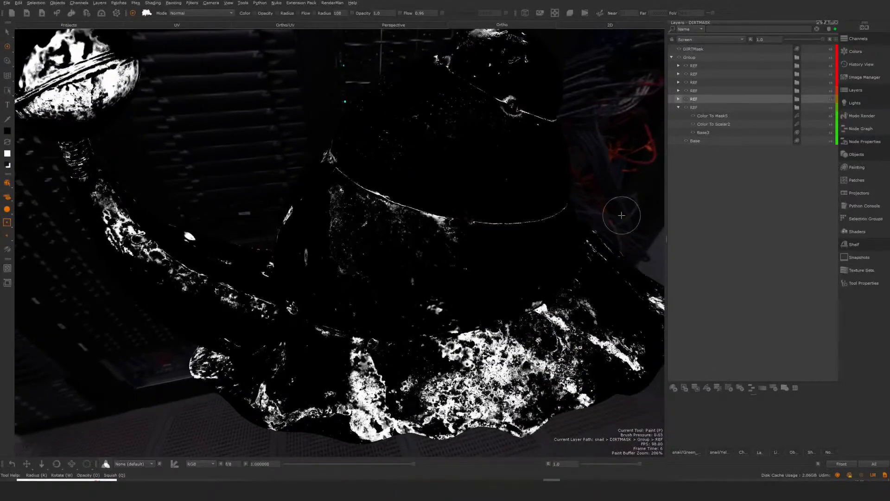
left_click(688, 90)
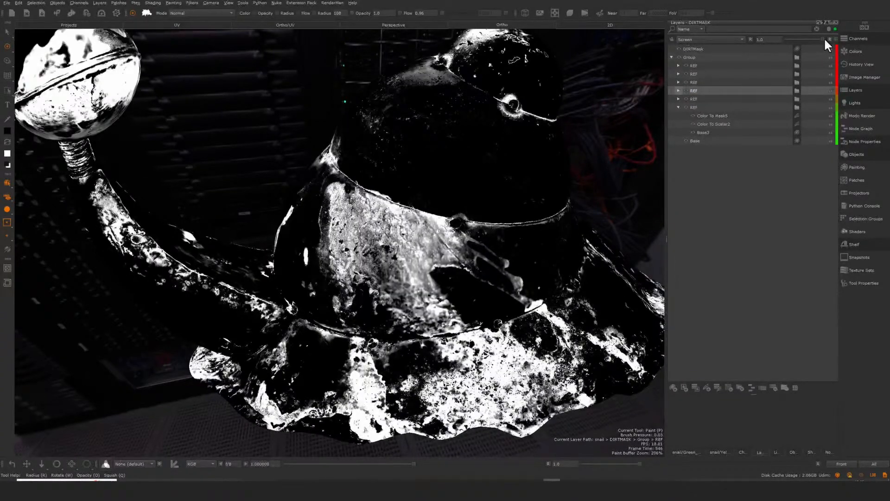
mouse_move(824, 39)
left_mouse_down()
mouse_move(791, 40)
mouse_move(826, 41)
left_mouse_up()
left_click_drag(402, 288, 406, 311, "alt")
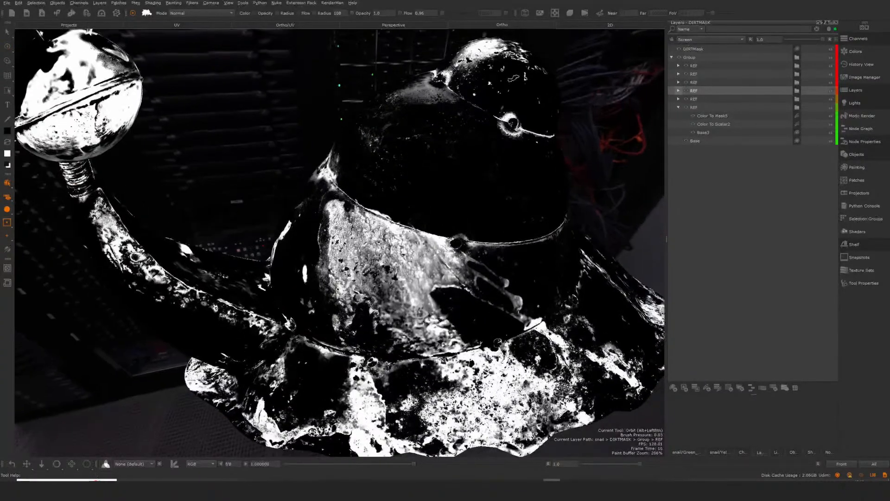
left_click(687, 82)
right_click_drag(459, 305, 524, 296, "alt")
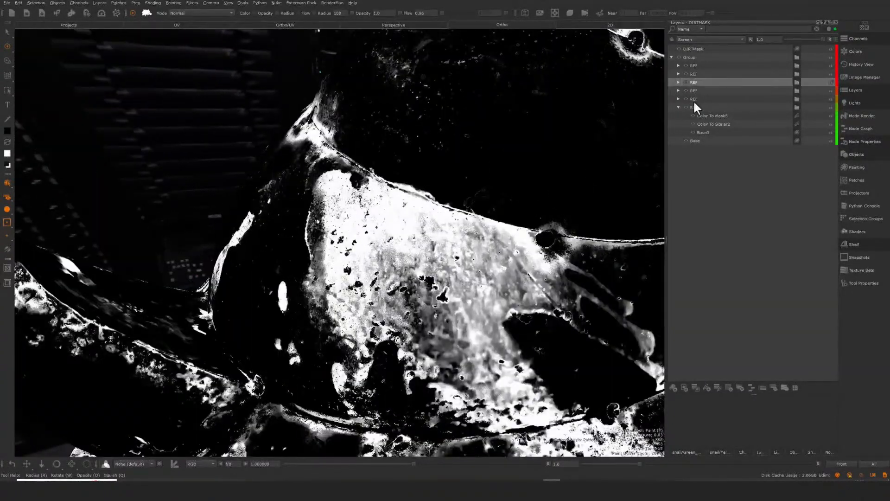
Vary the amounts of the upper REF groups and check how each one contributes to the dirt mask on the shell and body
left_click_drag(817, 40, 856, 40)
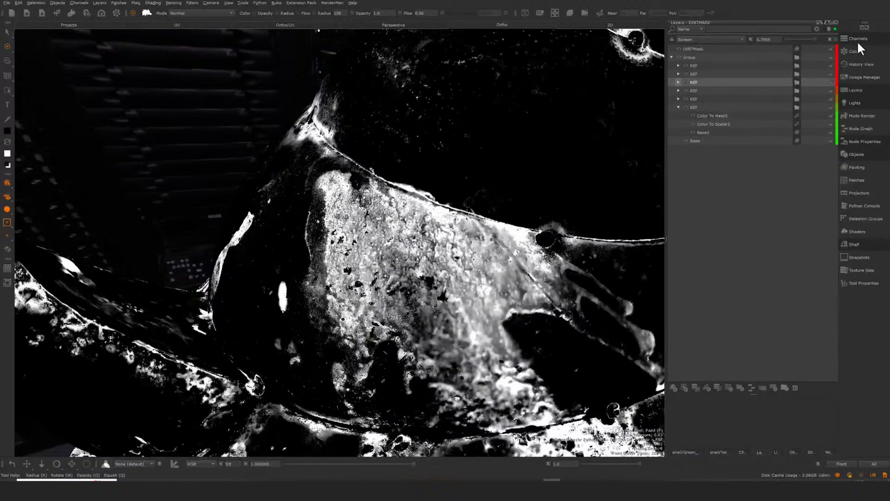
right_click_drag(435, 328, 394, 315, "alt")
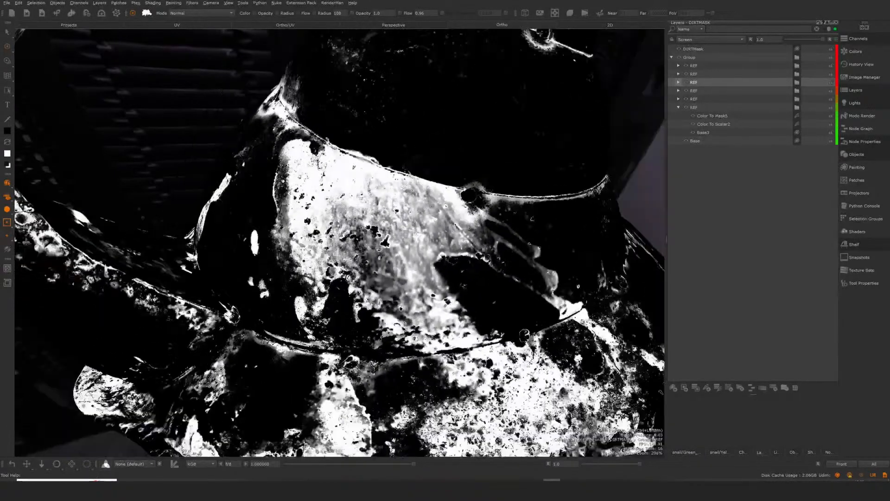
left_click_drag(482, 278, 492, 282, "alt")
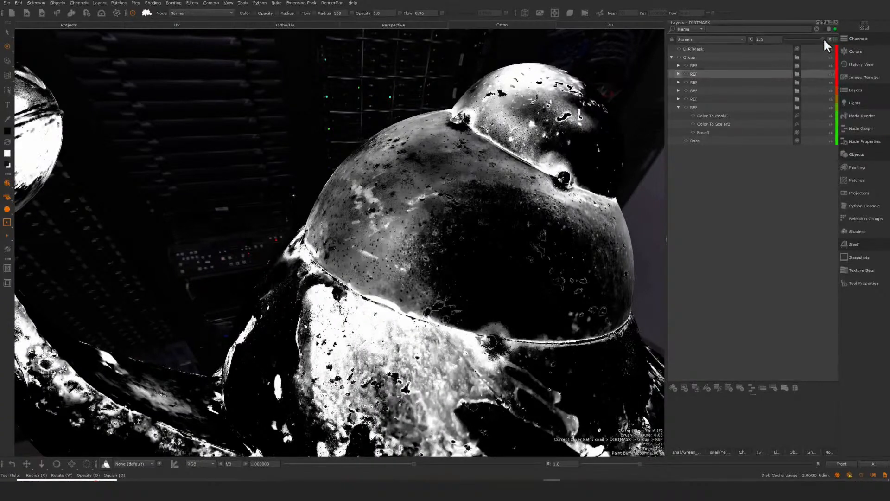
left_click_drag(823, 39, 763, 40)
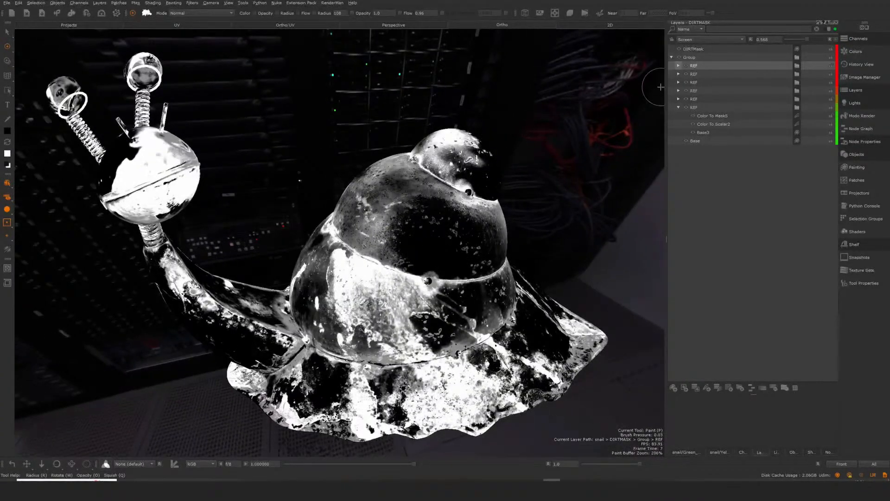
Add a new paint layer to the DIRTMASK stack and place it outside and directly above the Group
left_click(693, 58)
middle_click_drag(488, 216, 478, 244, "alt")
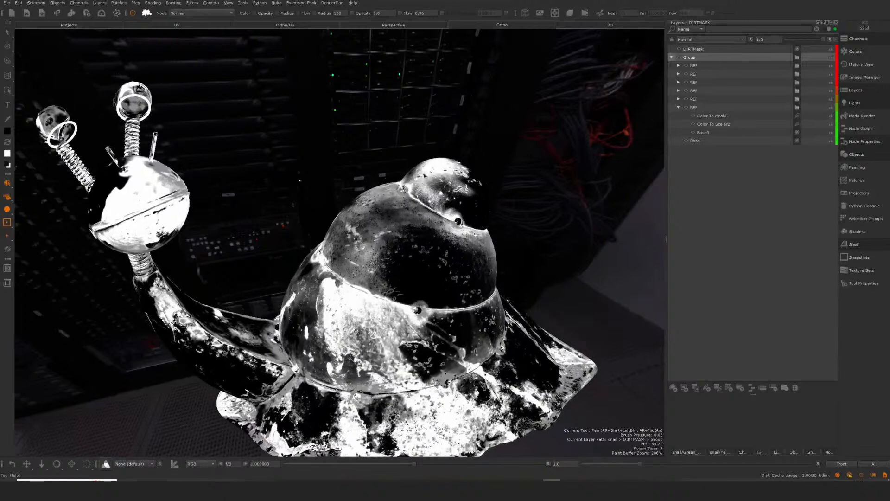
left_click_drag(478, 246, 472, 262, "alt")
middle_click_drag(472, 261, 488, 288, "alt")
right_click_drag(488, 289, 521, 233, "alt")
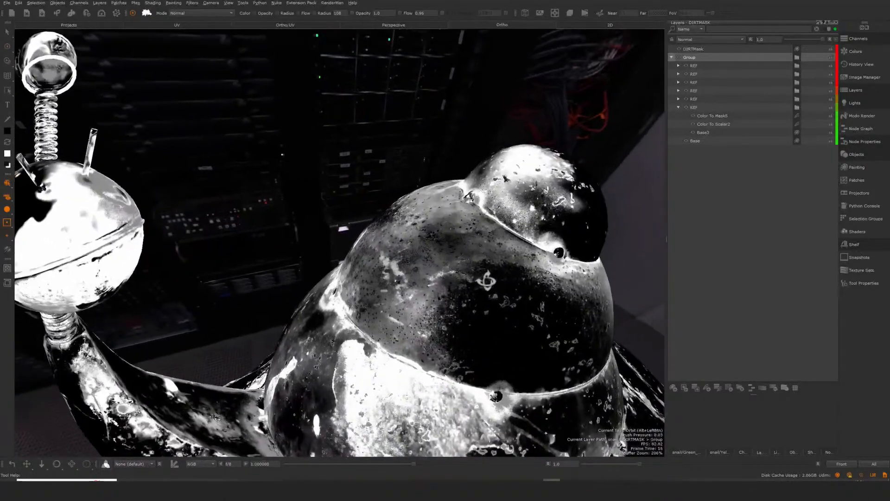
left_click_drag(481, 281, 485, 285, "alt")
middle_click_drag(473, 327, 473, 294, "alt")
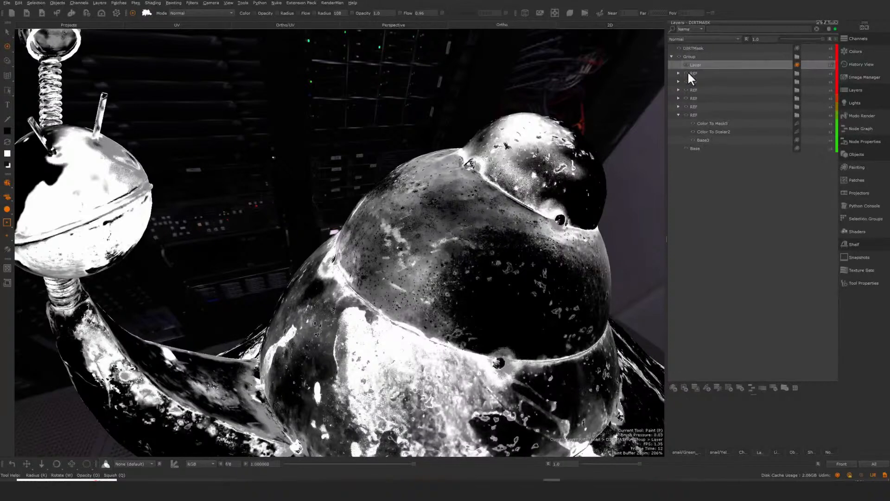
left_click_drag(696, 71, 714, 52)
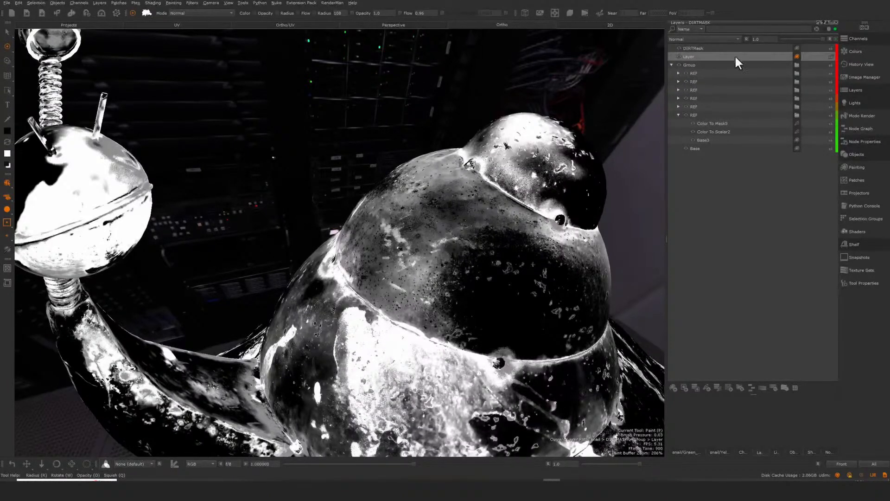
Load a textured grunge brush from the Brad's New Brushes collection for painting on the upper shell
middle_click_drag(471, 209, 439, 208, "alt")
right_click_drag(439, 209, 518, 286, "alt")
key("k")
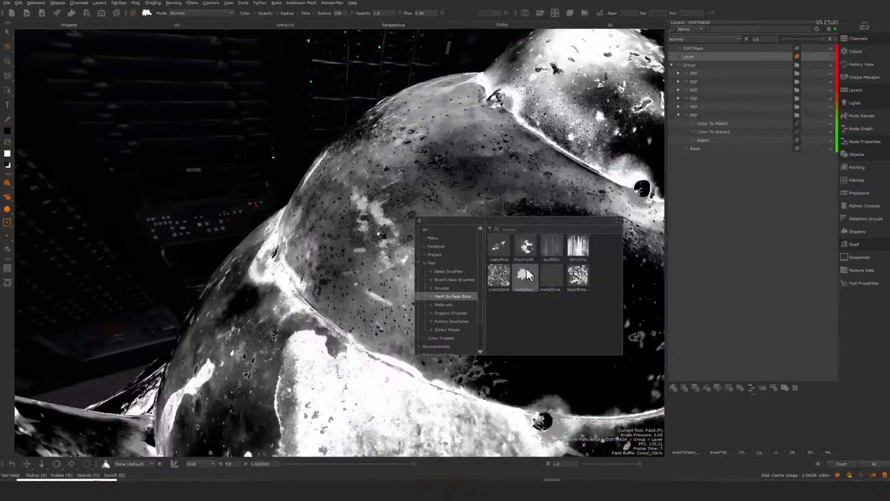
left_click(578, 283)
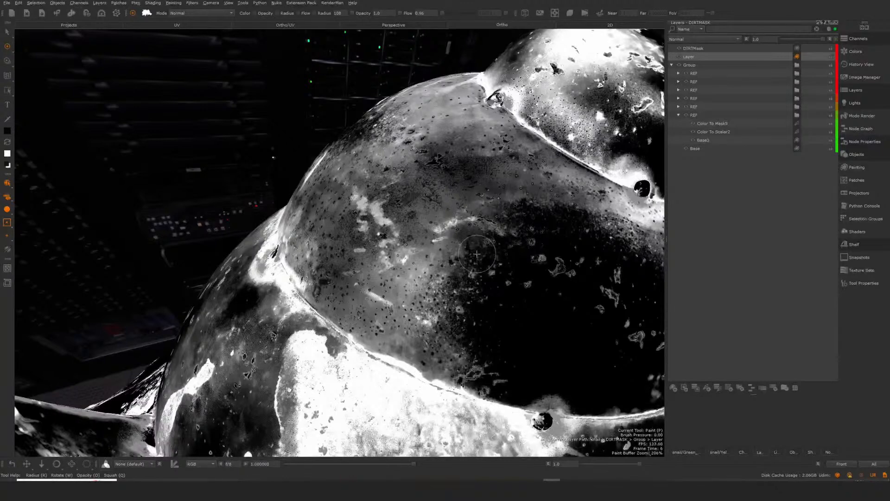
key("k")
left_click(391, 239)
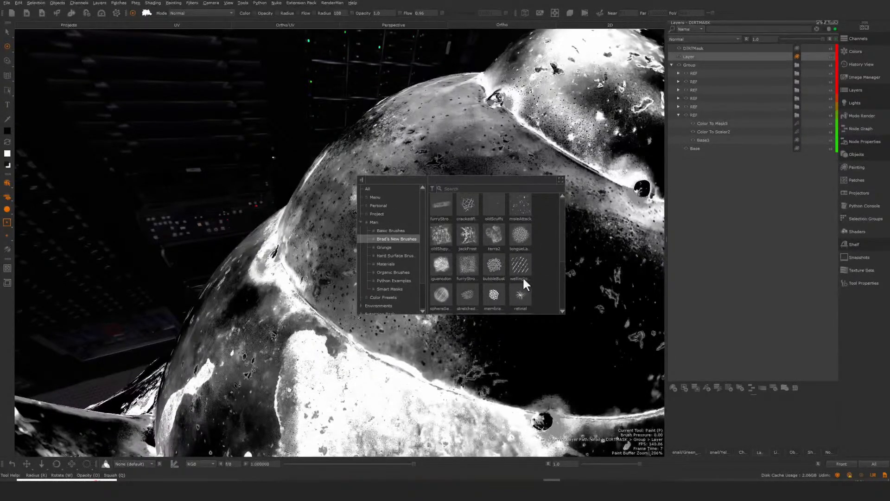
left_click(444, 237)
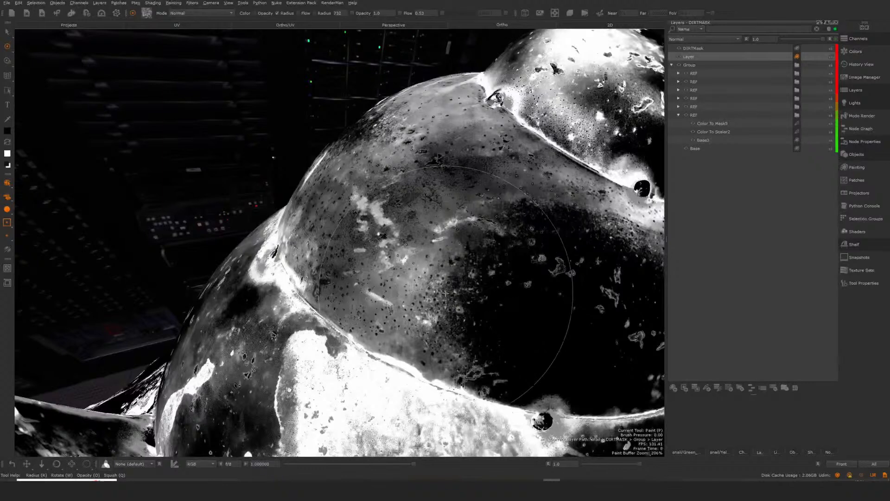
Reduce the brush radius to about 415 and its opacity to 0.342
key("r")
left_click_drag(446, 248, 395, 247)
key("o")
mouse_move(458, 234)
left_mouse_down()
mouse_move(431, 250)
mouse_move(441, 261)
mouse_move(469, 259)
left_mouse_up()
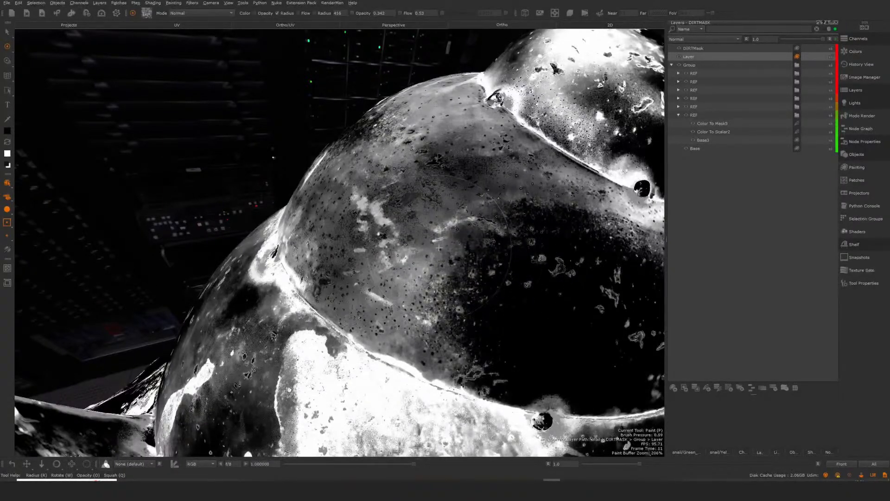
Swap the foreground color to white and paint soft mottled dirt over the dark area and speckles of the middle shell dome
key("x")
left_click_drag(457, 287, 546, 316)
mouse_move(471, 200)
left_mouse_down()
mouse_move(439, 185)
mouse_move(407, 349)
left_mouse_up()
mouse_move(377, 286)
left_mouse_down()
mouse_move(391, 183)
mouse_move(404, 204)
mouse_move(397, 240)
mouse_move(399, 205)
left_mouse_up()
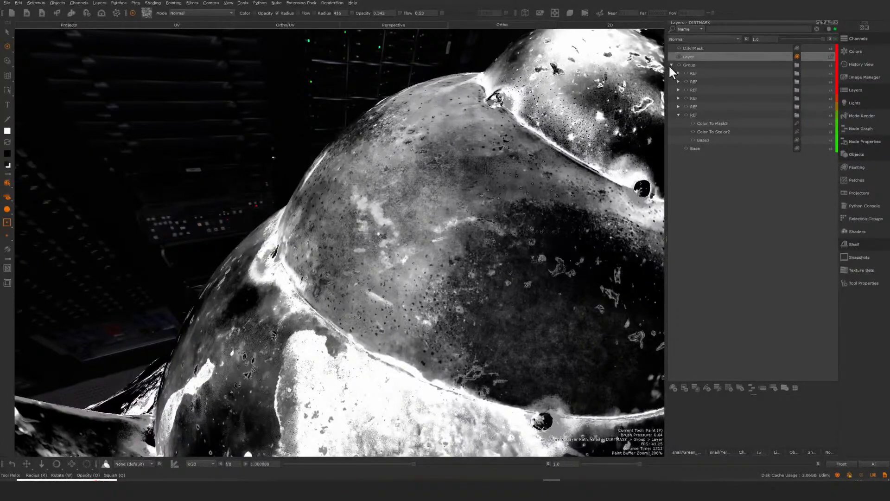
Select the DIRTMask layer at the top of the stack and examine its mask across the snail's shell, neck and base
left_click(694, 49)
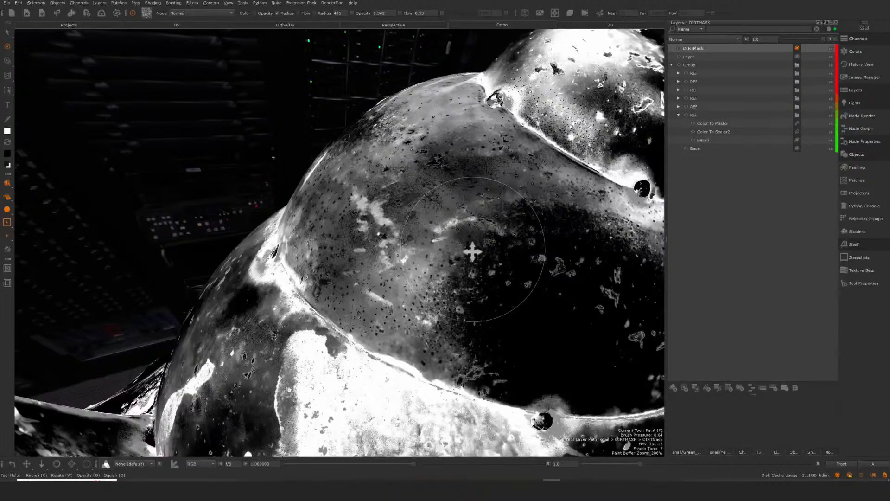
middle_click_drag(472, 252, 459, 195, "alt")
right_click_drag(445, 204, 438, 294, "alt")
left_click_drag(438, 295, 468, 278, "alt")
left_click(861, 42)
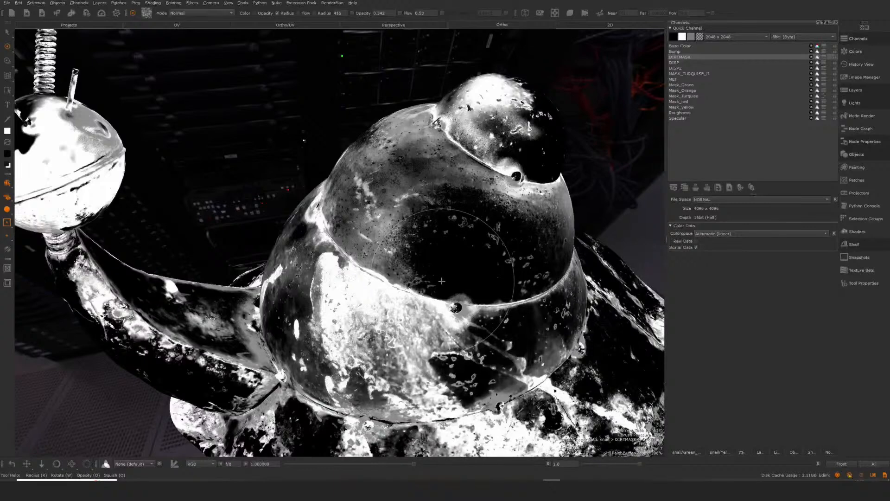
left_click_drag(441, 281, 445, 300, "alt")
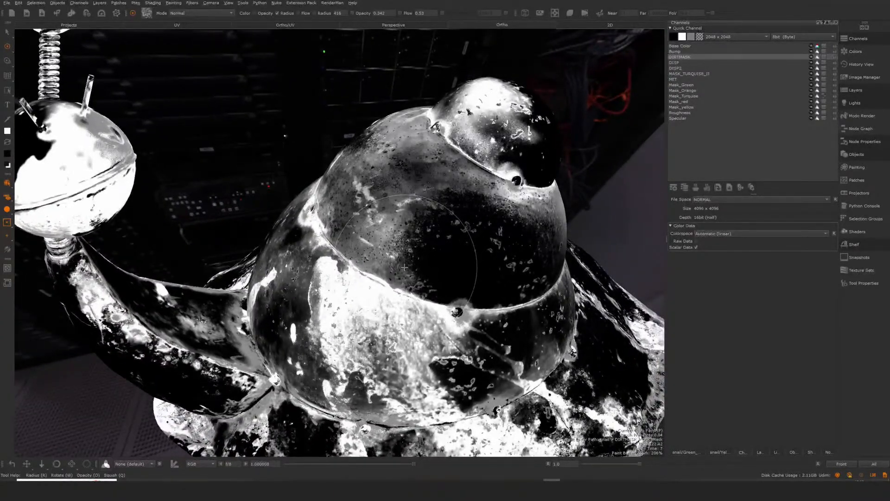
key("n")
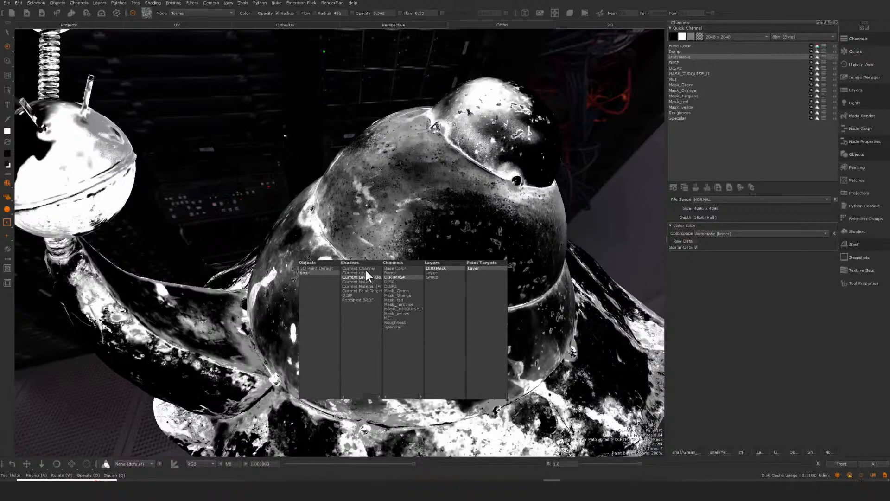
middle_click_drag(431, 254, 422, 220, "alt")
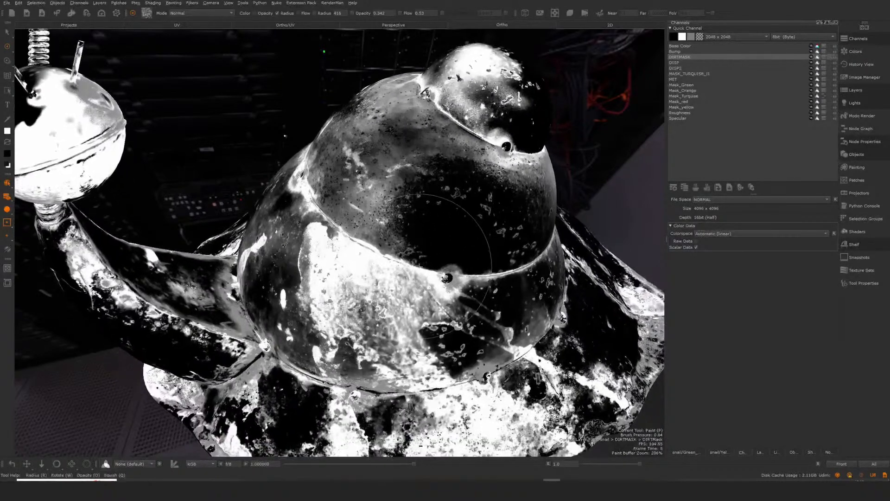
mouse_move(420, 232)
left_mouse_down("alt")
mouse_move(414, 273)
mouse_move(405, 273)
left_mouse_up("alt")
middle_click_drag(390, 267, 423, 283, "alt")
left_click_drag(423, 282, 416, 283, "alt")
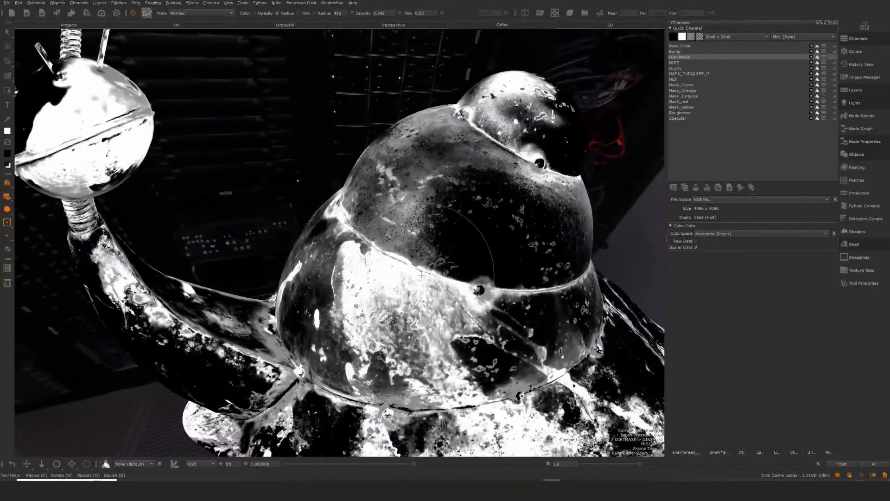
middle_click_drag(412, 287, 426, 284, "alt")
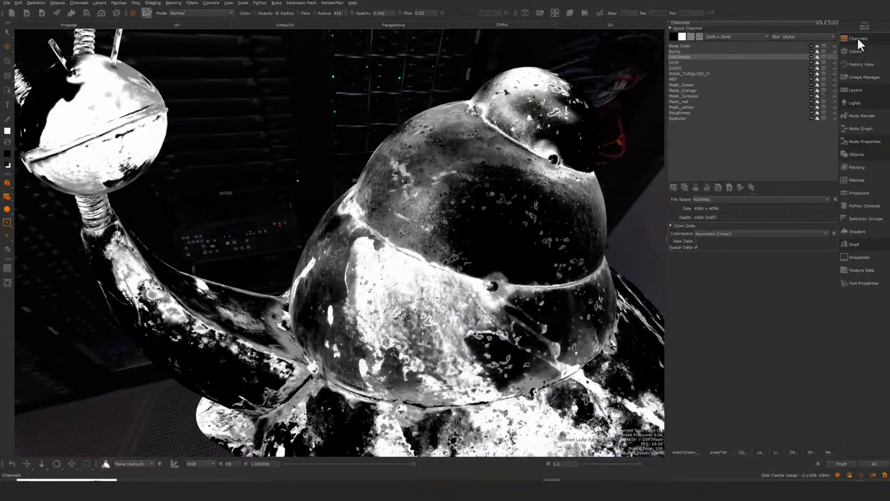
Return to the Base Color layers, open the SandMaterial group's mask stack and dock it in place of the layer list
left_click(855, 88)
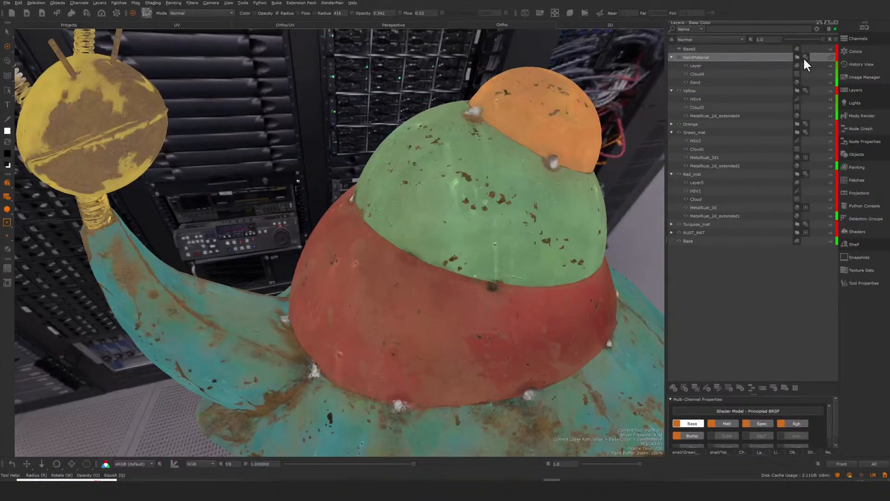
middle_click_drag(547, 185, 541, 194, "alt")
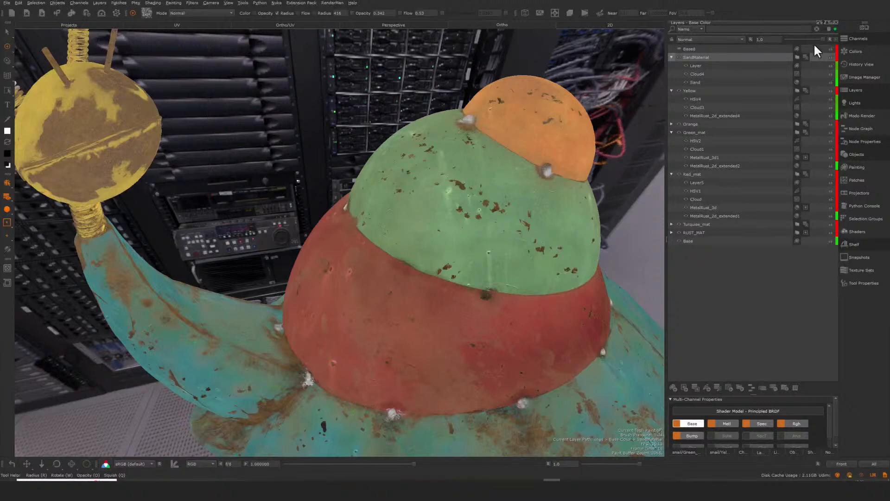
left_click(805, 57)
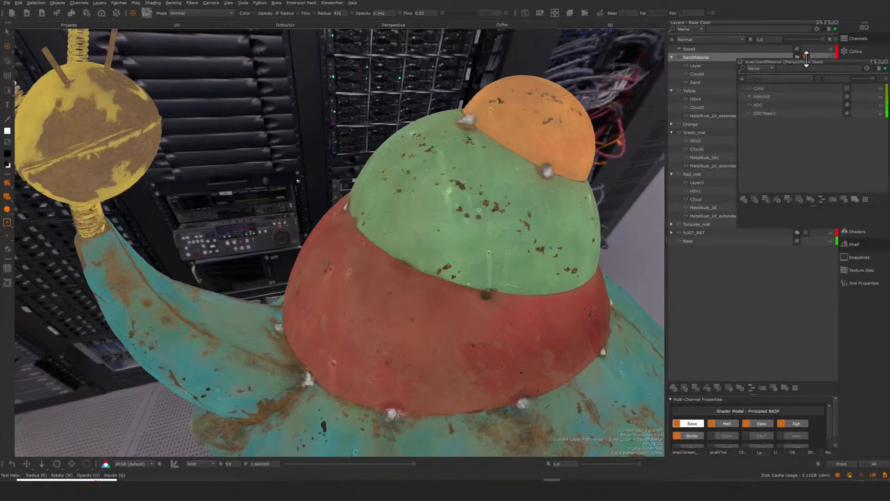
left_click_drag(809, 63, 760, 151)
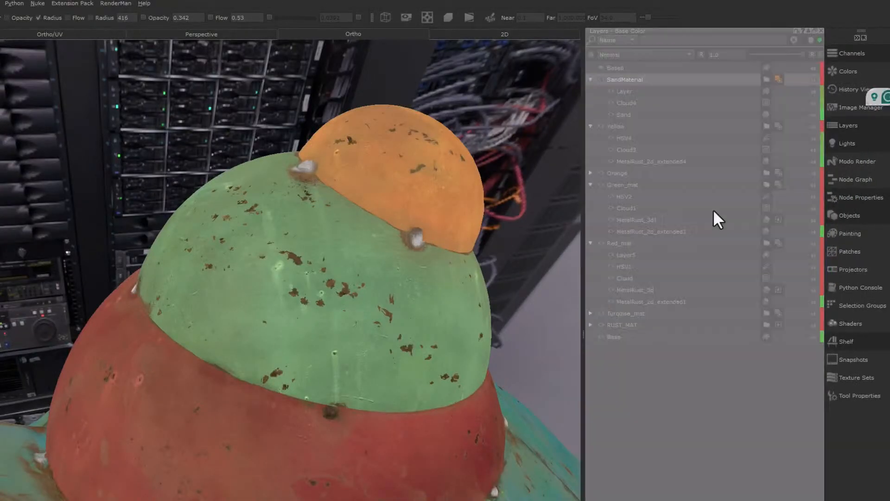
left_click(655, 124)
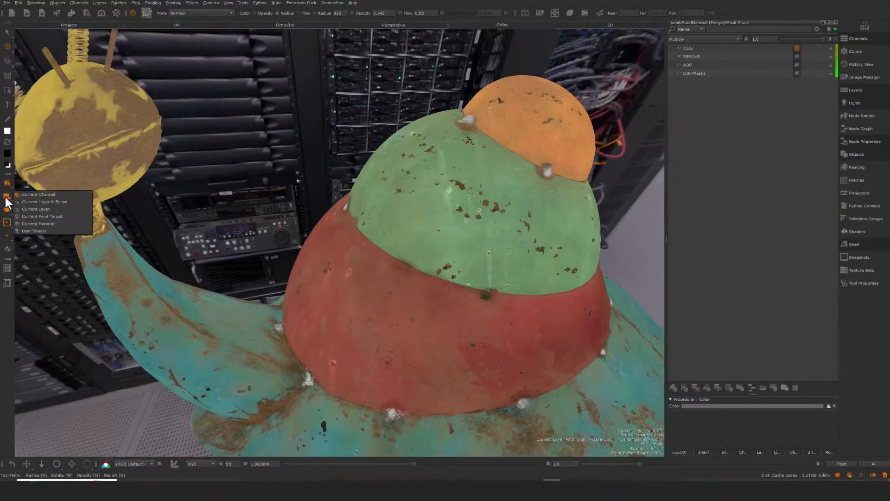
Display the DIRTMask1 layer of the mask stack, then toggle the ADD layer to compare the mask with and without it
left_click(698, 74)
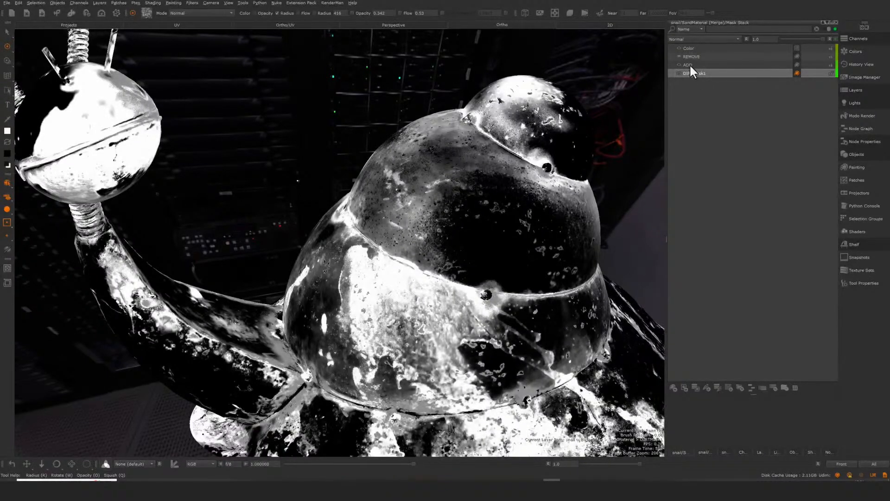
left_click(690, 66)
left_click(678, 64)
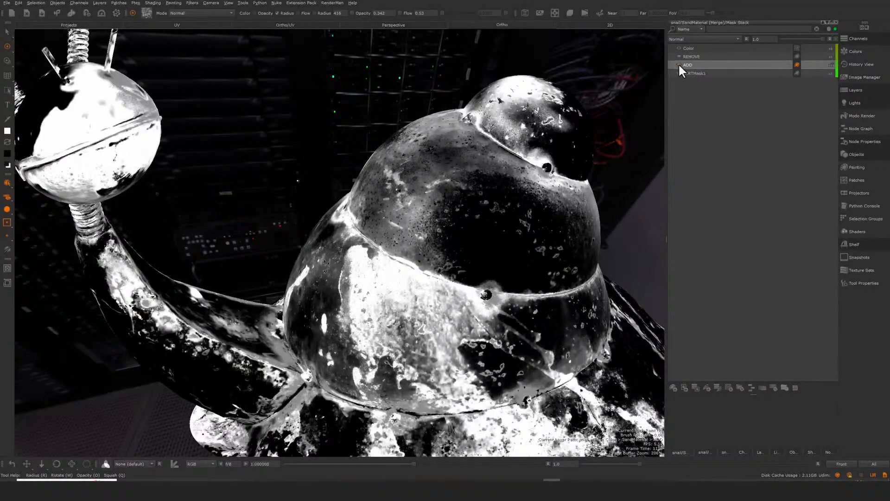
left_click(680, 64)
left_click(678, 65)
left_click(678, 64)
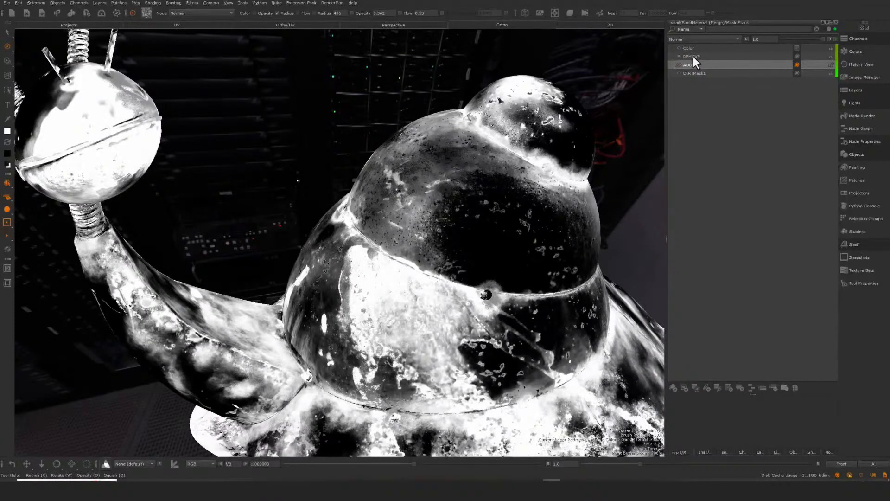
Paint black on the REMOVE layer over the bright dirt patch of the lower shell, then lower that layer's amount to 0
left_click(690, 55)
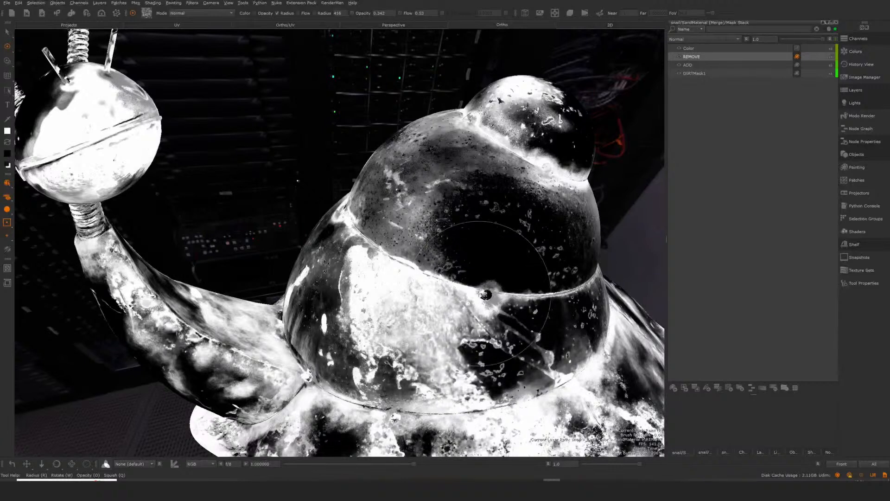
middle_click_drag(509, 279, 487, 233, "alt")
right_click_drag(488, 233, 547, 215, "alt")
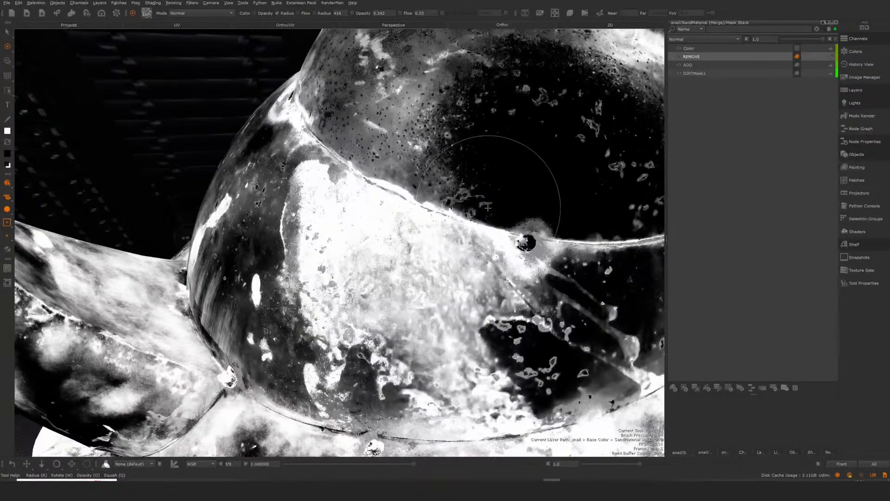
mouse_move(405, 260)
left_mouse_down()
mouse_move(417, 201)
mouse_move(385, 250)
mouse_move(408, 218)
mouse_move(463, 195)
left_mouse_up()
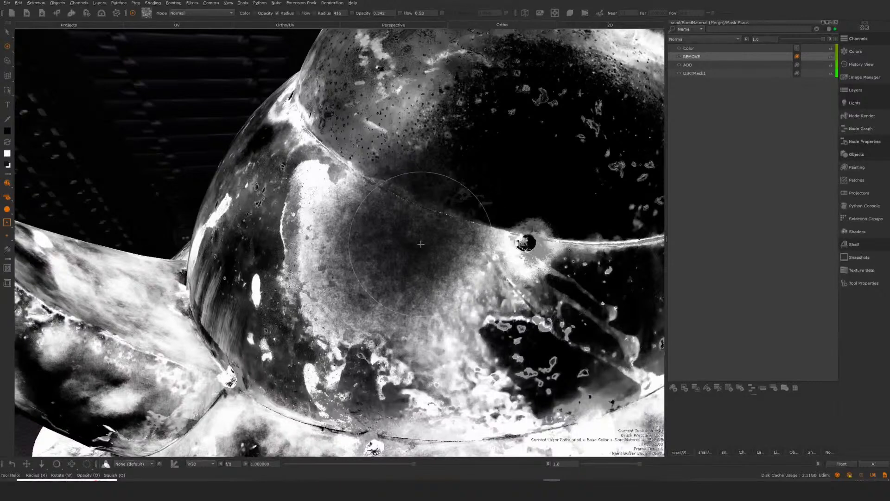
mouse_move(823, 39)
left_mouse_down()
mouse_move(762, 49)
mouse_move(847, 40)
mouse_move(773, 42)
mouse_move(845, 43)
mouse_move(783, 44)
mouse_move(678, 68)
left_mouse_up()
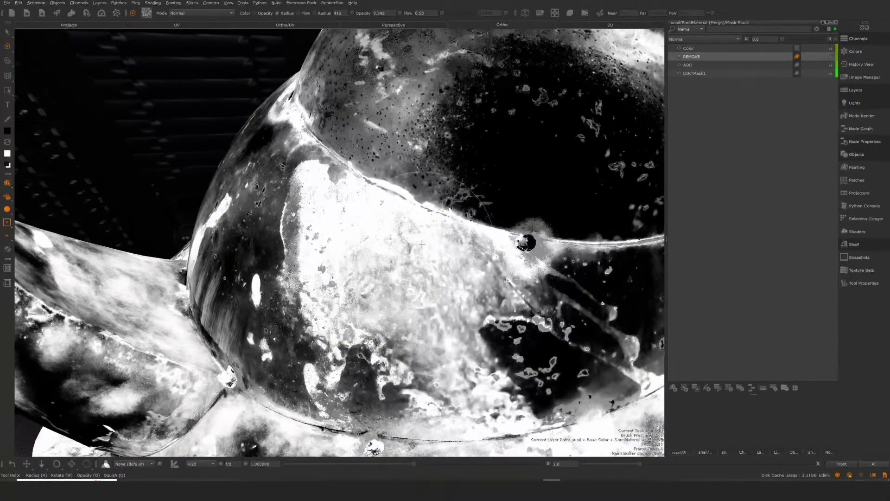
Select the ADD layer and examine the extra dirt painted along the seams of the upper shell
left_click(688, 65)
left_click_drag(527, 149, 512, 185, "alt")
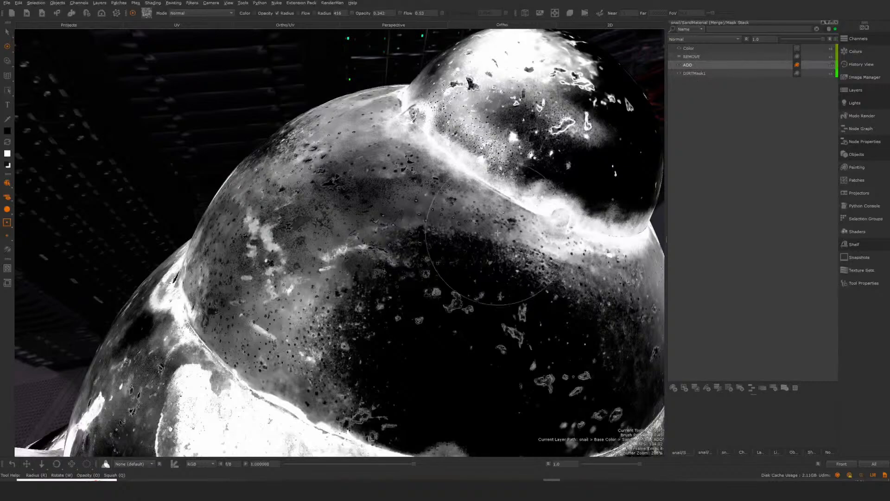
left_click_drag(503, 242, 453, 300, "alt")
middle_click_drag(453, 300, 452, 245, "alt")
right_click_drag(452, 246, 411, 285, "alt")
left_click_drag(410, 285, 414, 272, "alt")
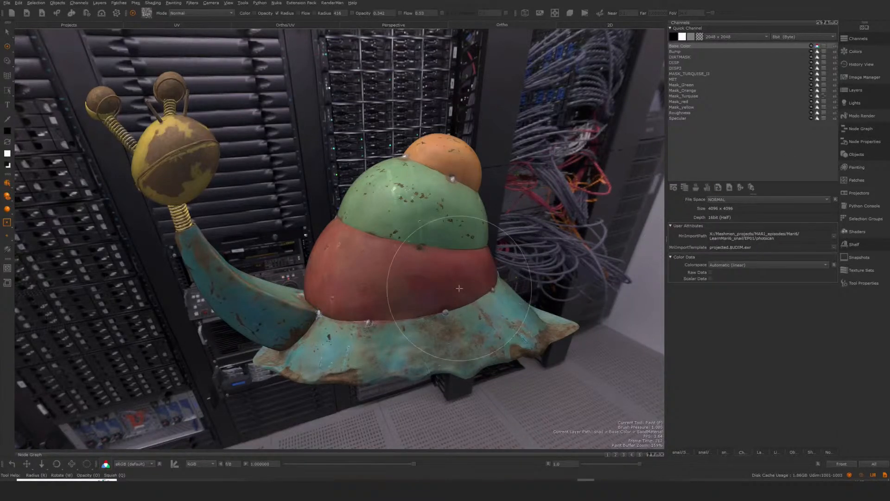
left_click_drag(476, 303, 533, 238, "alt")
middle_click_drag(533, 238, 538, 248, "alt")
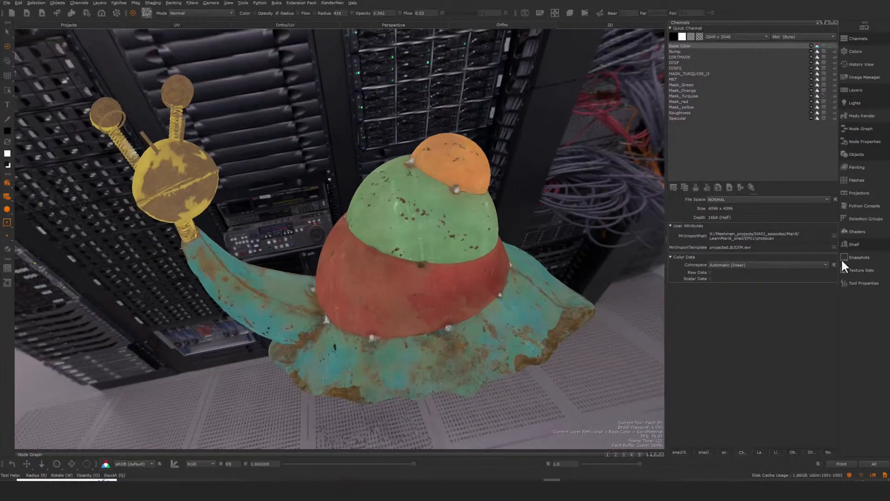
left_click_drag(516, 270, 491, 250, "alt")
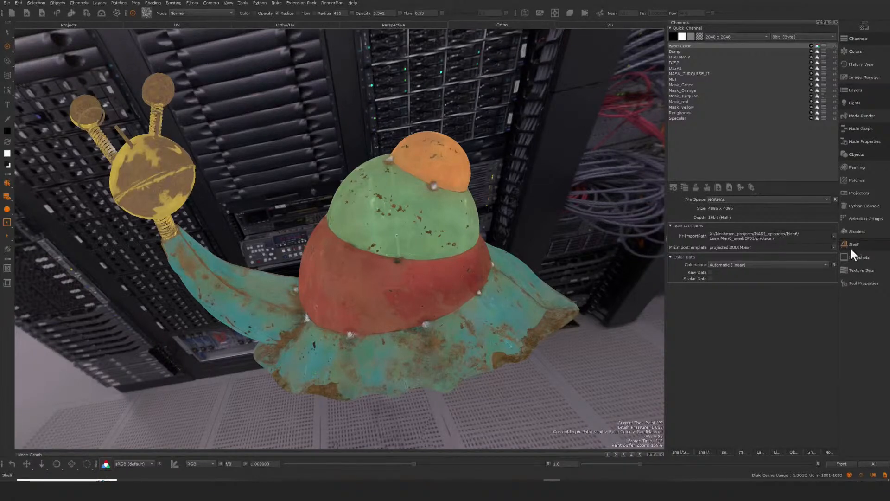
scroll(507, 288, "up", 3)
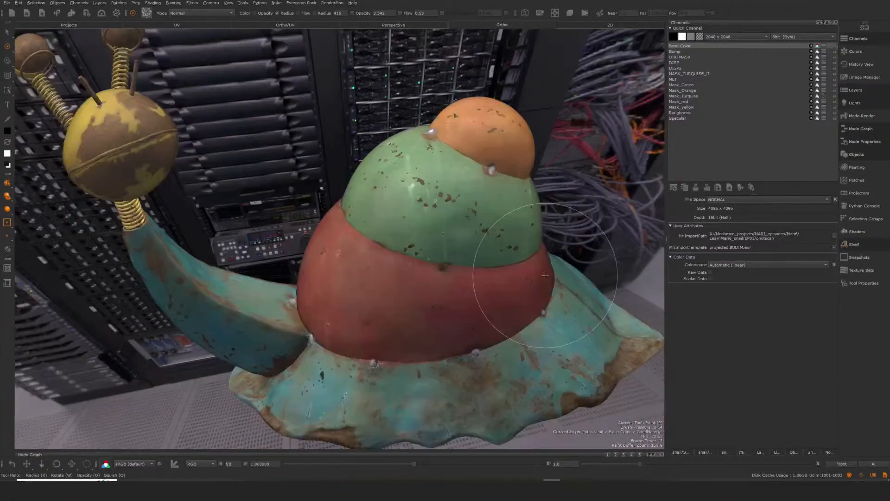
Open the node graph alongside the Base Color layers and examine the network of nodes behind the snail's layered materials
left_click(861, 130)
scroll(417, 276, "up", 3)
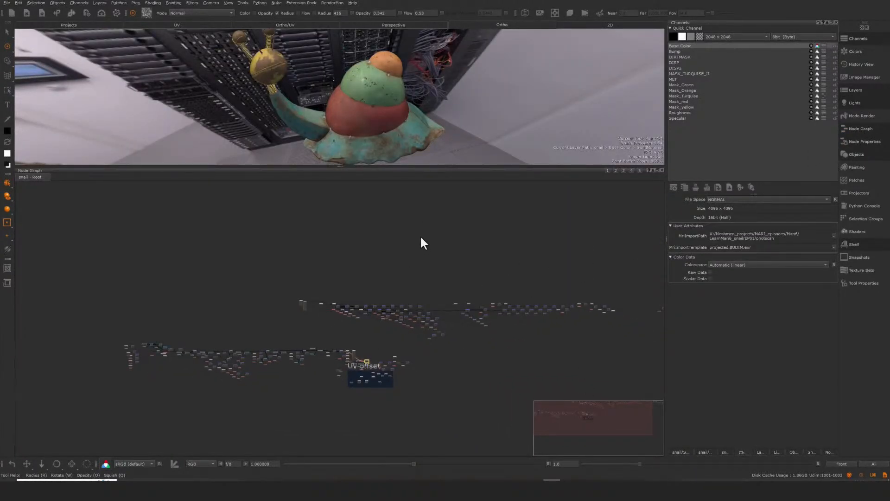
left_click(855, 89)
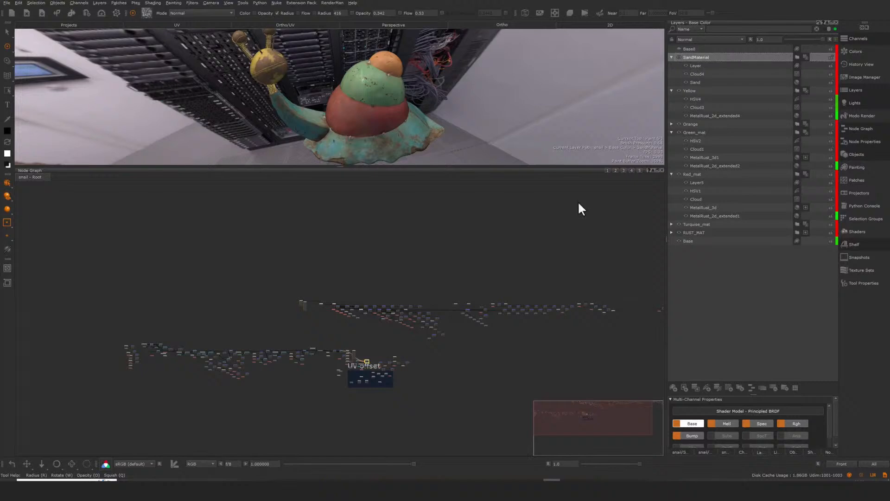
middle_click_drag(399, 385, 437, 363)
right_click_drag(401, 382, 598, 353, "alt")
middle_click_drag(441, 401, 517, 412)
right_click_drag(410, 398, 553, 355, "alt")
middle_click_drag(448, 396, 568, 438)
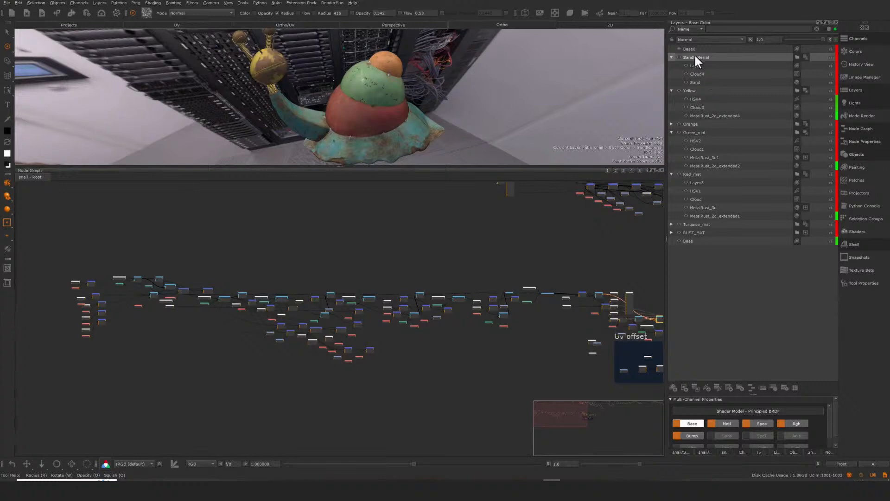
middle_click_drag(492, 275, 452, 282)
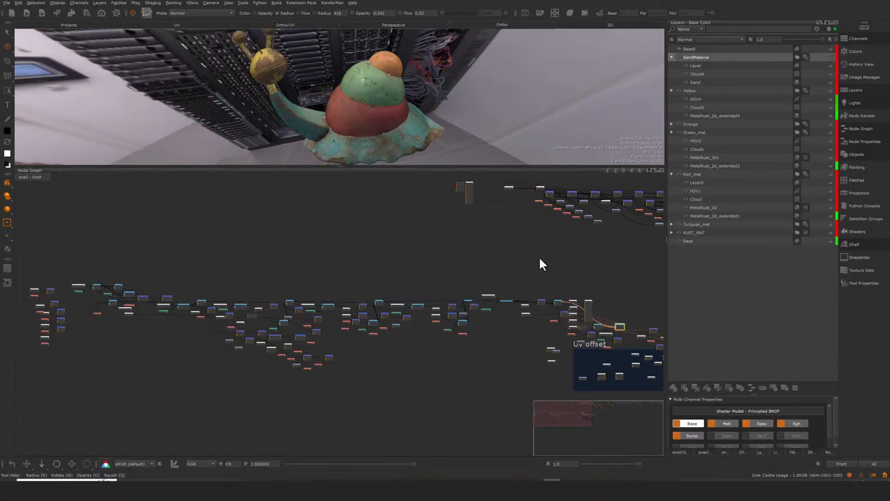
middle_click_drag(501, 260, 594, 291)
middle_click_drag(491, 287, 353, 234)
Move the tall node beside the UV offset backdrop out of the network, then auto-arrange the nodes into a tidy row
left_click_drag(542, 299, 491, 254)
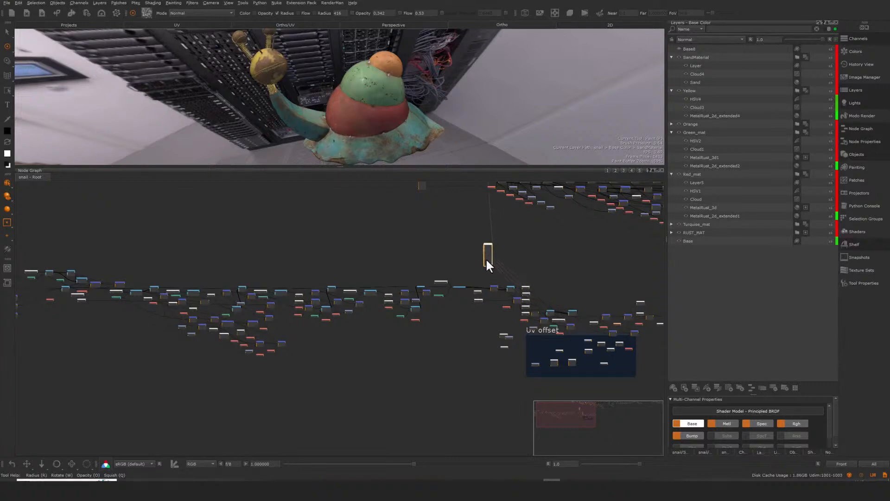
key("l")
right_click_drag(441, 373, 100, 400, "alt")
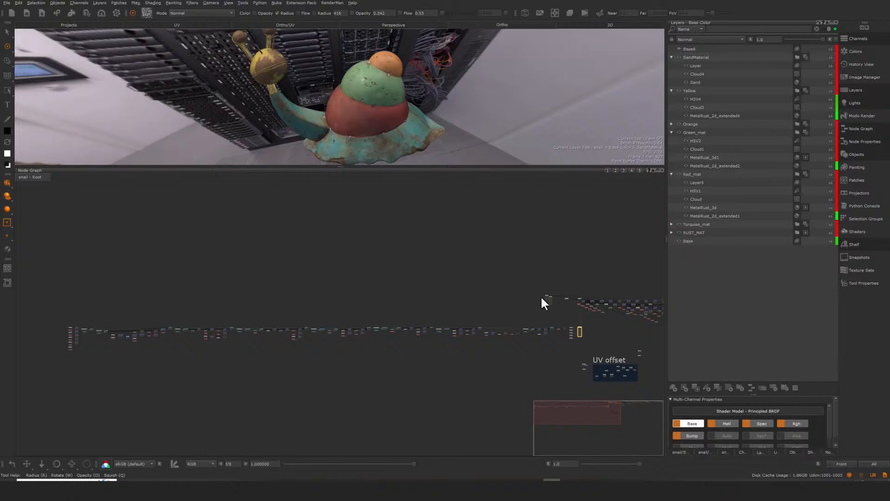
middle_click_drag(541, 297, 492, 302)
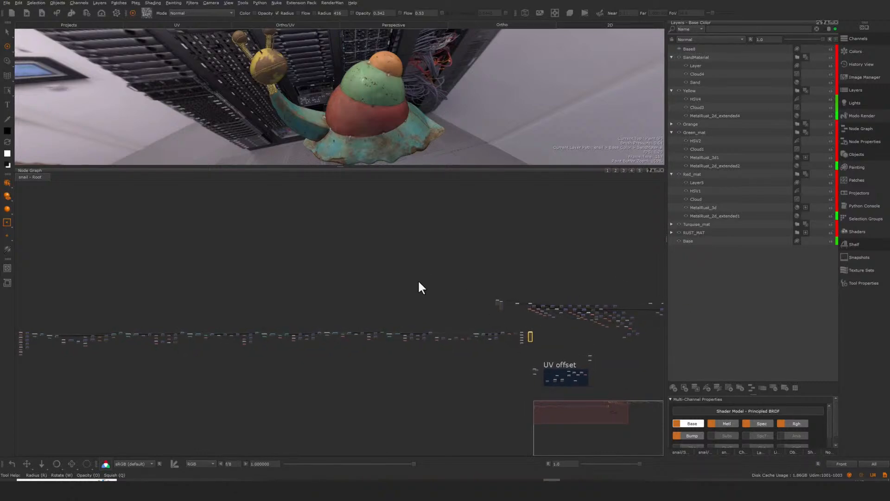
middle_click_drag(418, 285, 418, 271)
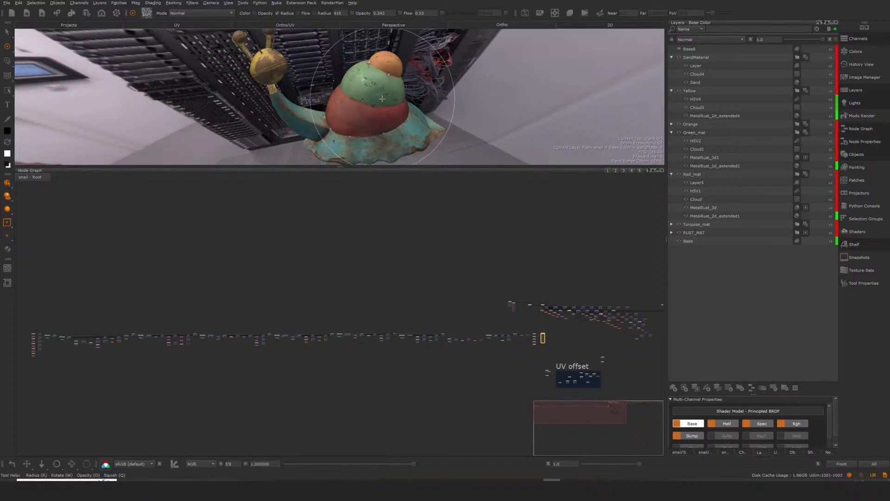
middle_click_drag(450, 290, 450, 292)
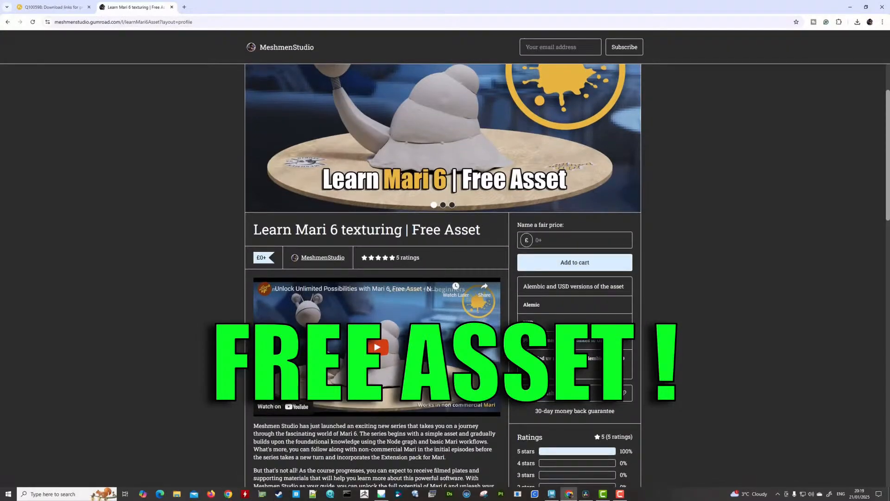
Switch to the MeshmenStudio Gumroad page for the Learn Mari 6 free asset and read through its contents
scroll(888, 144, "down", 2)
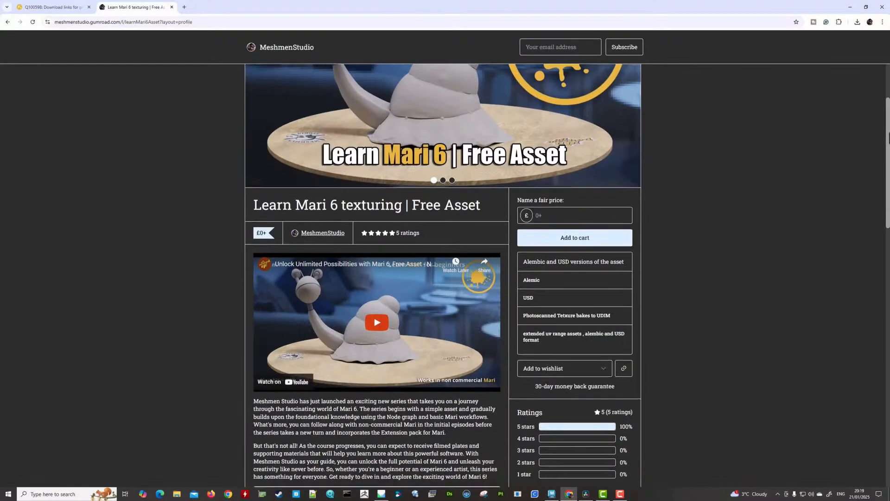
scroll(888, 145, "down", 1)
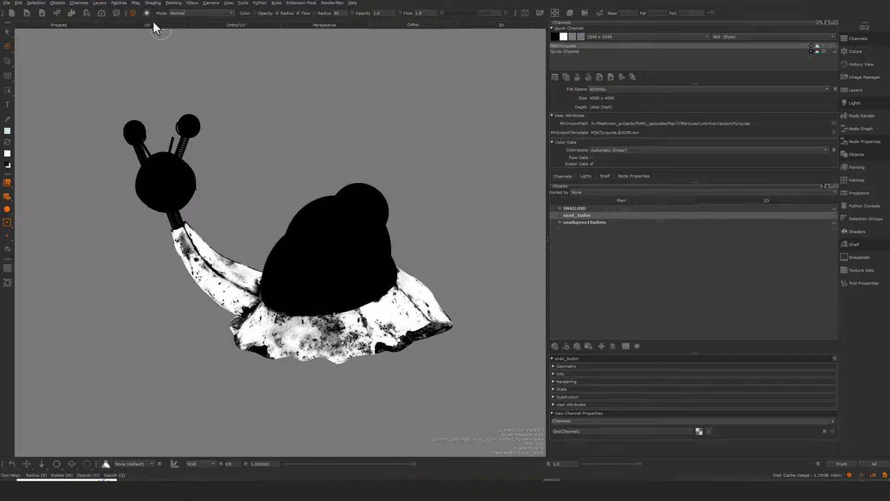
Inspect the MSKTurquise mask on snail_3udim in the UV layout, then return to the orthographic model view
left_click(153, 24)
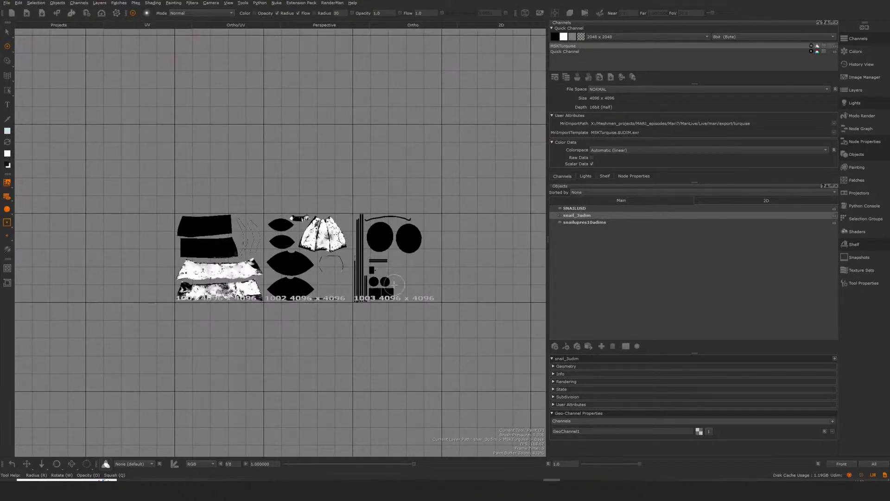
left_click(407, 26)
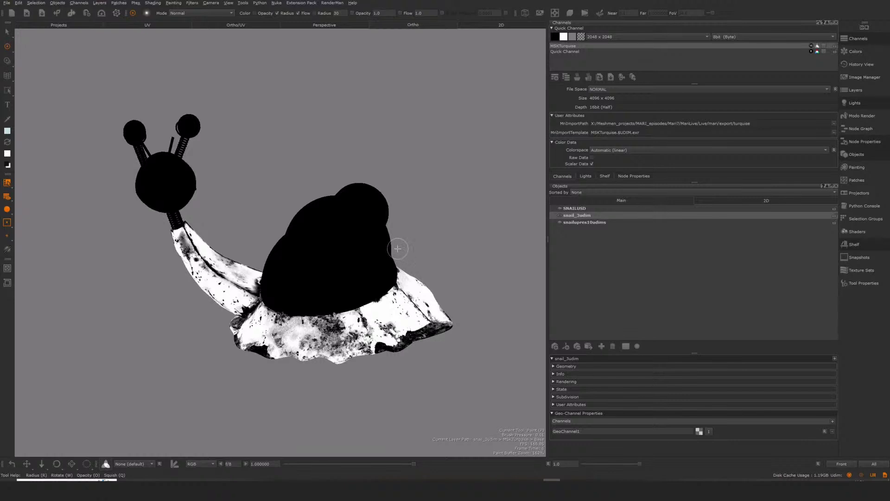
middle_click_drag(412, 245, 415, 252, "alt")
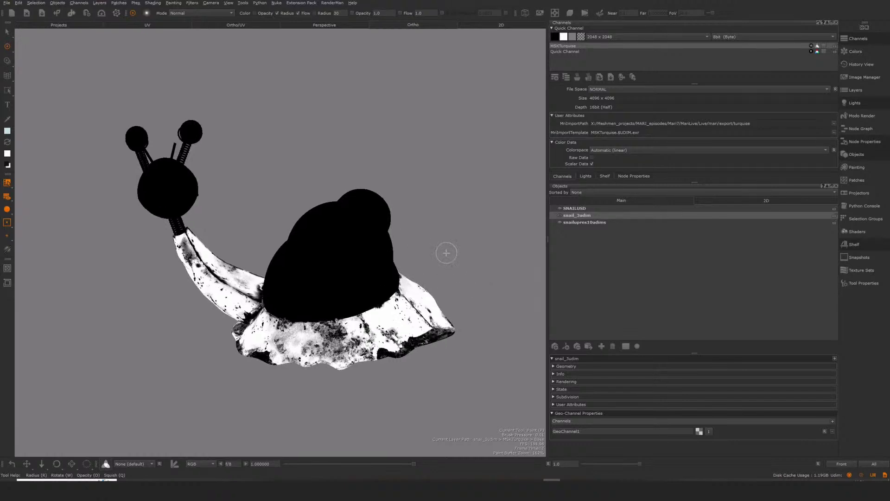
left_click(79, 3)
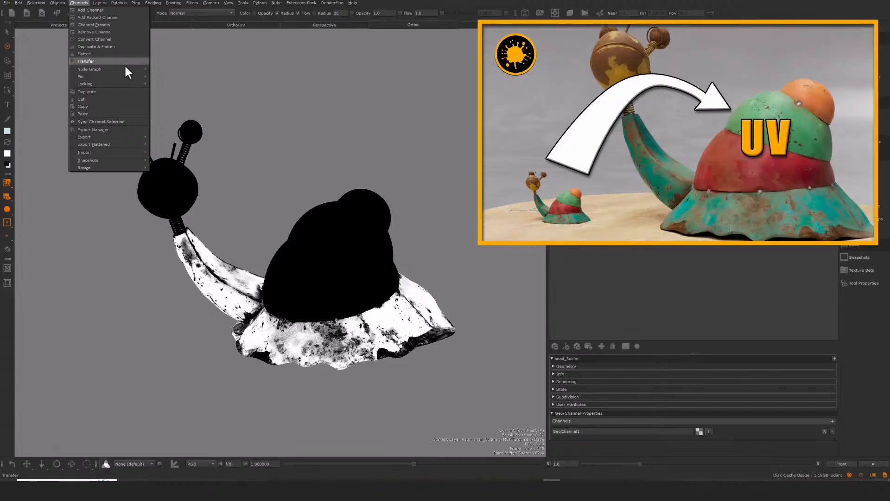
mouse_move(79, 85)
left_click(192, 100)
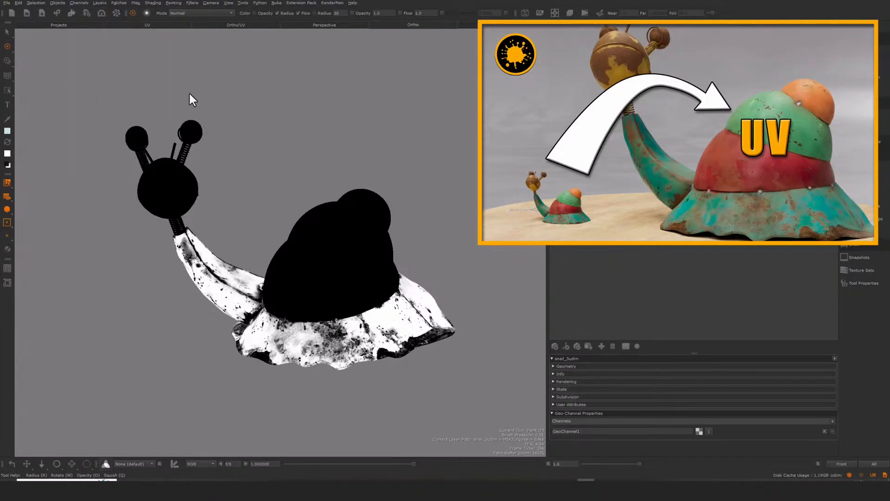
Transfer the MSKTurquise channel from snail_3udim to snailupres10udims at the source size, keeping the default advanced sampling settings
left_click(74, 3)
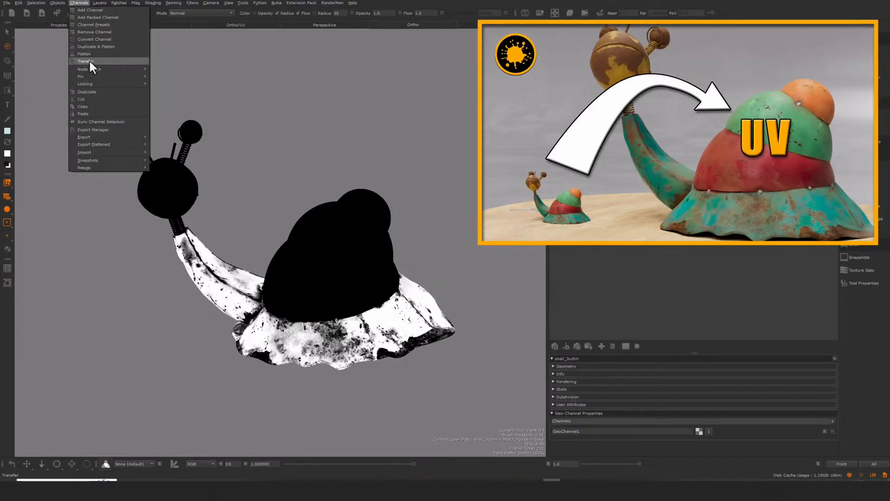
left_click(89, 60)
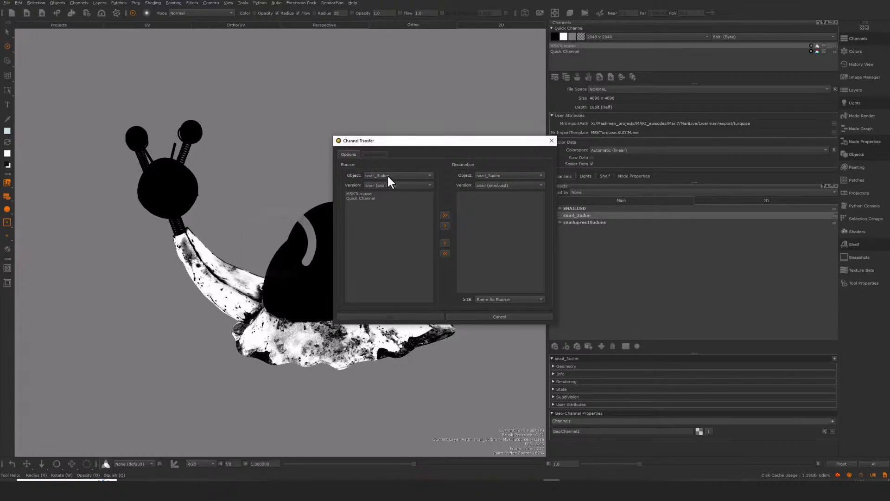
left_click(361, 193)
left_click(496, 176)
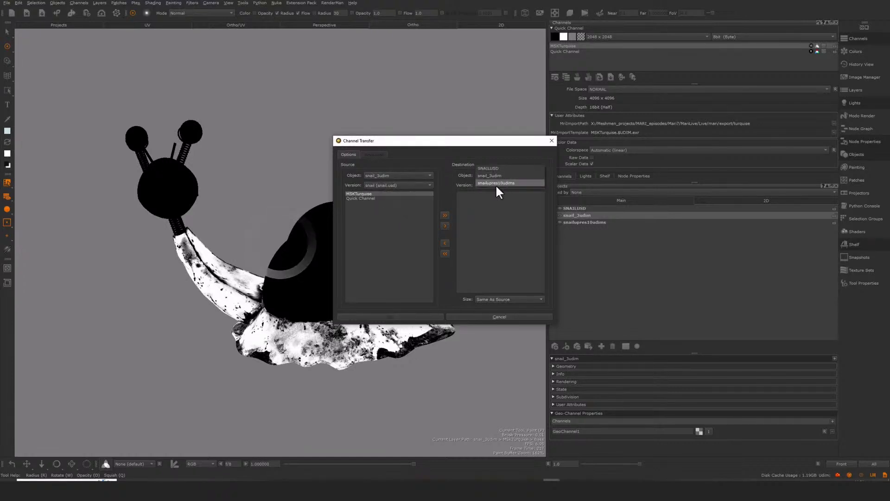
left_click(496, 182)
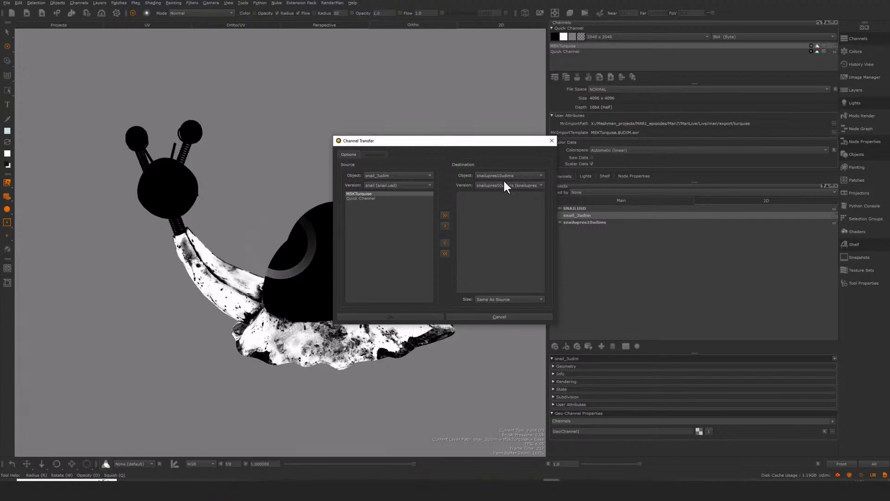
left_click(445, 226)
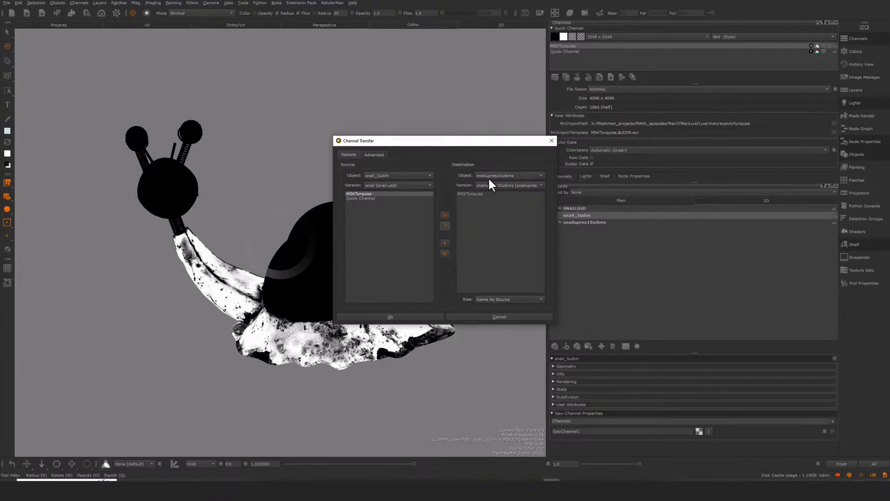
left_click(374, 155)
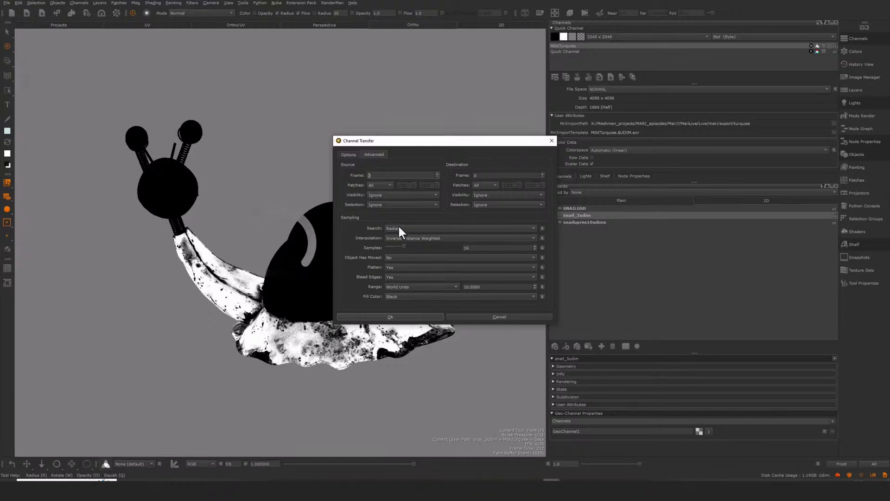
left_click(394, 316)
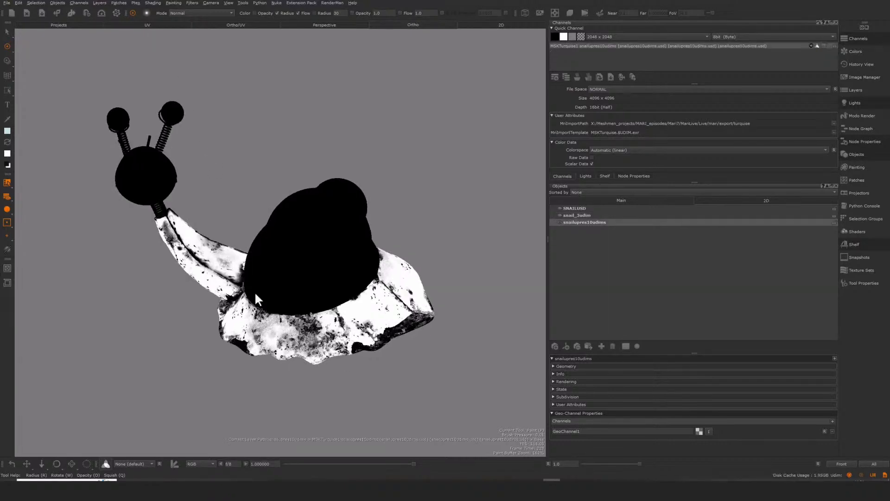
Check the transferred mask in the UV layout, then hide snailupres10udims, show SNAILUSD instead and enlarge its channel list
key("F3")
scroll(232, 327, "down", 3)
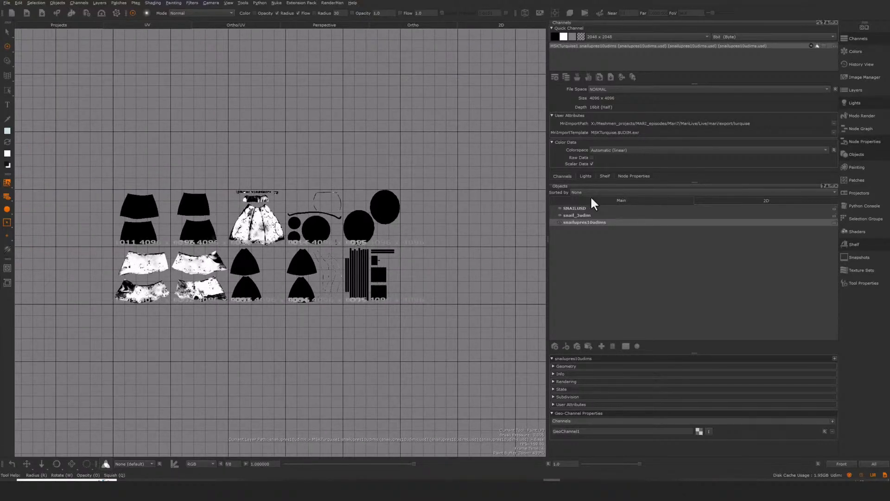
left_click(558, 222)
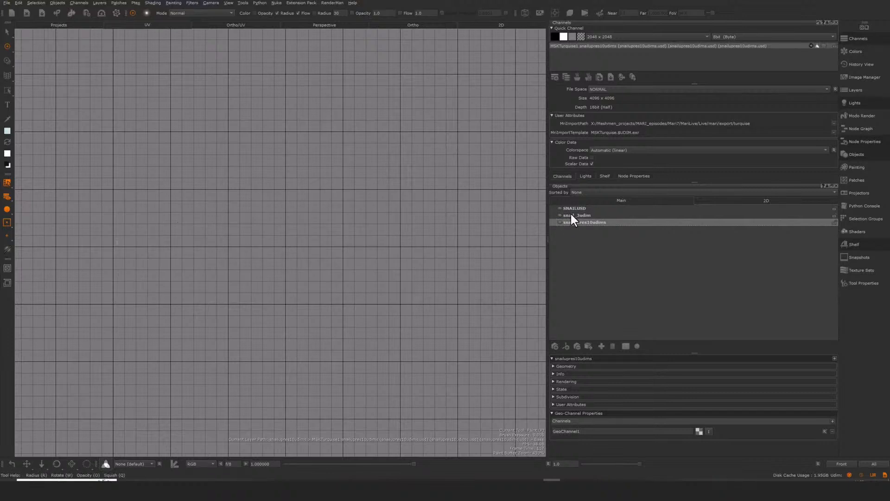
left_click(561, 209)
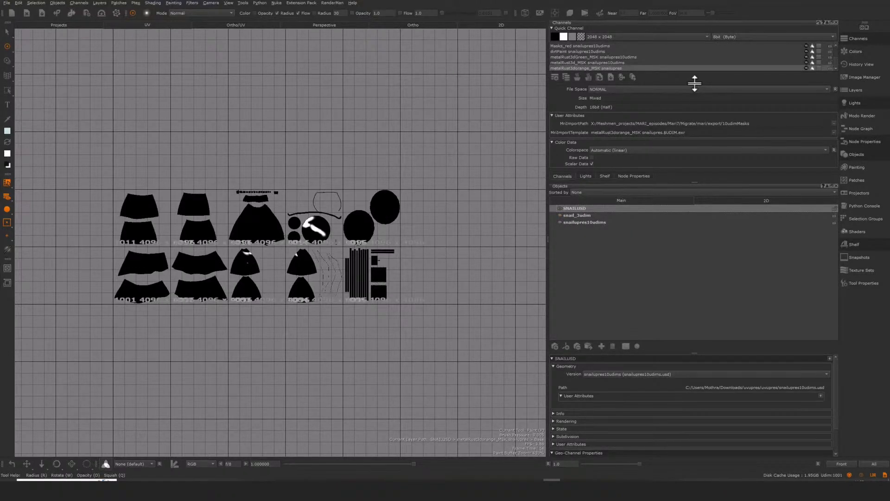
left_click_drag(694, 84, 698, 157)
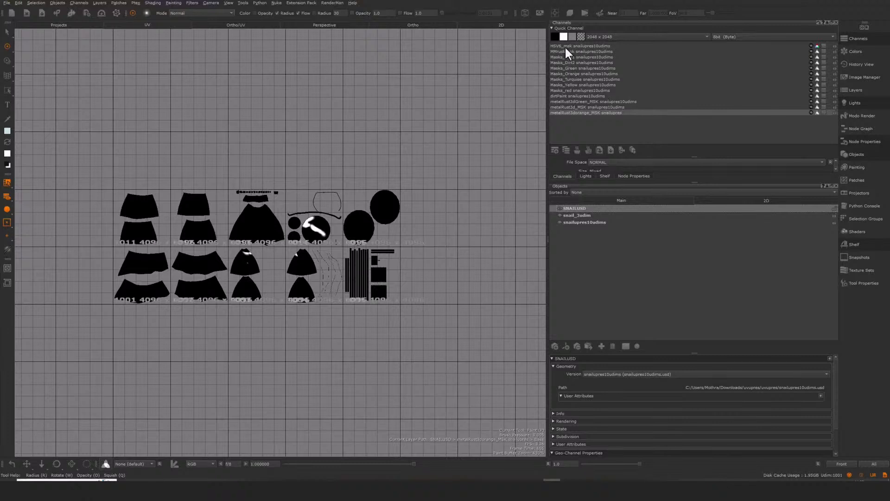
Inspect each transferred mask channel of SNAILUSD on the model in turn, from the HSV mask down to metalRust3dorange_MSK
left_click(578, 47)
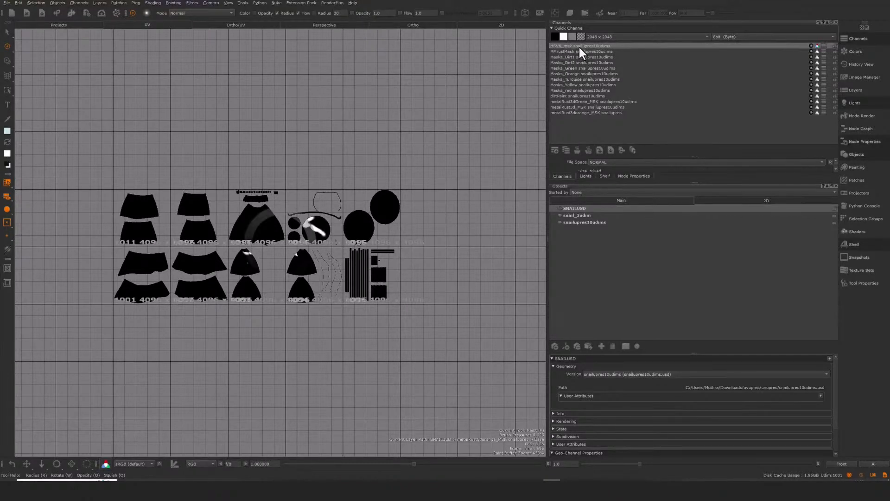
left_click(580, 51)
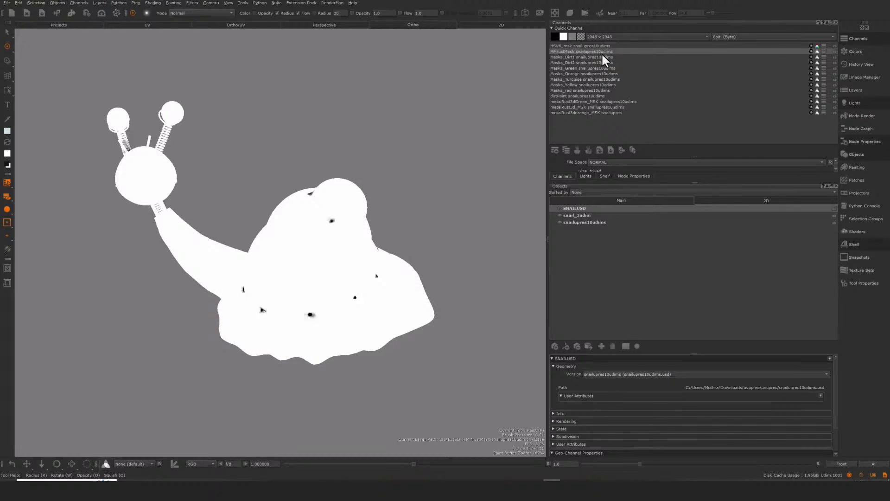
left_click(603, 57)
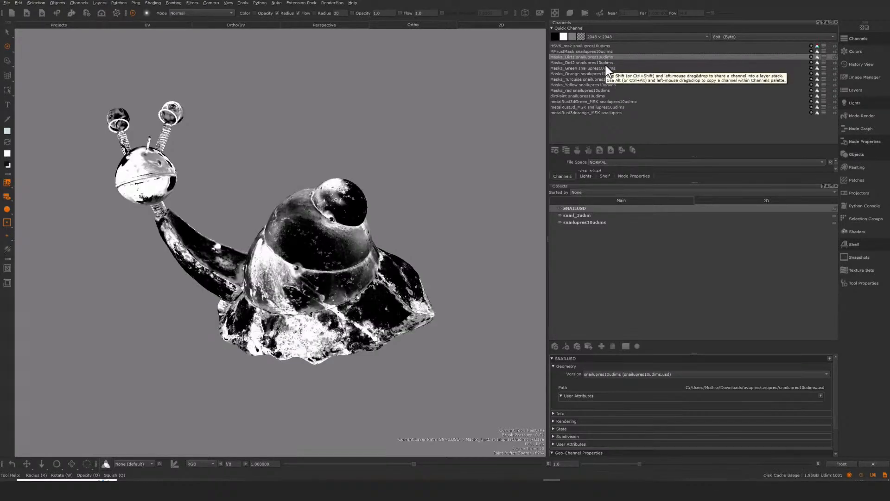
left_click(607, 63)
left_click(608, 68)
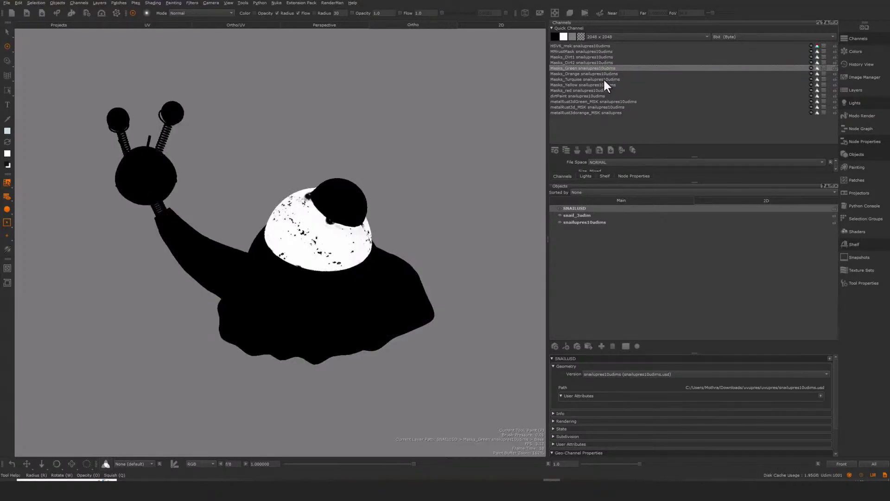
left_click(606, 74)
left_click(607, 79)
left_click(602, 85)
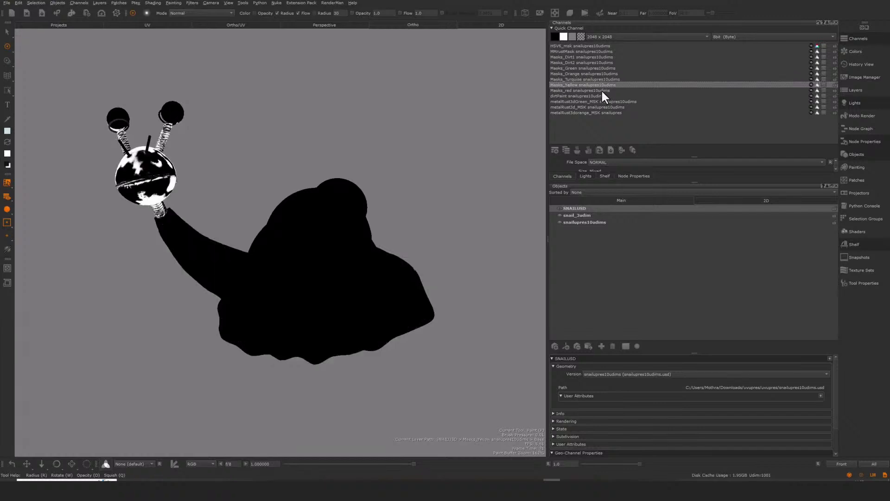
left_click(601, 90)
left_click(599, 96)
left_click(605, 101)
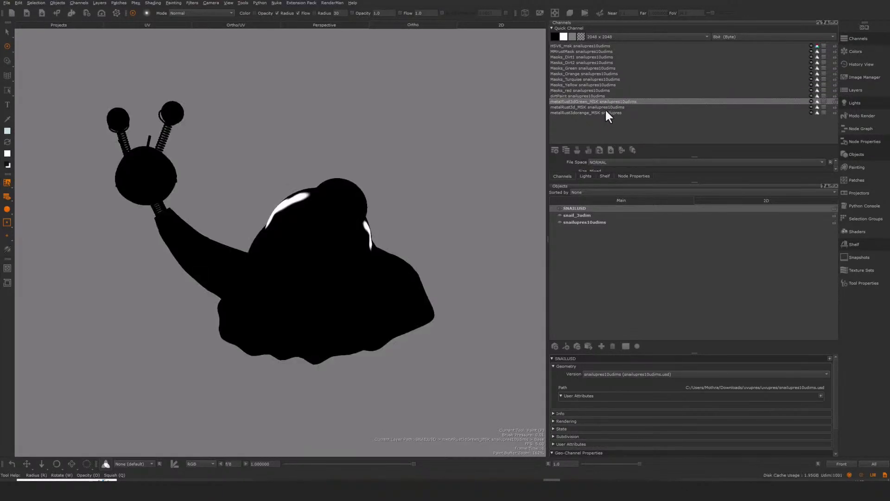
left_click(605, 107)
left_click(600, 113)
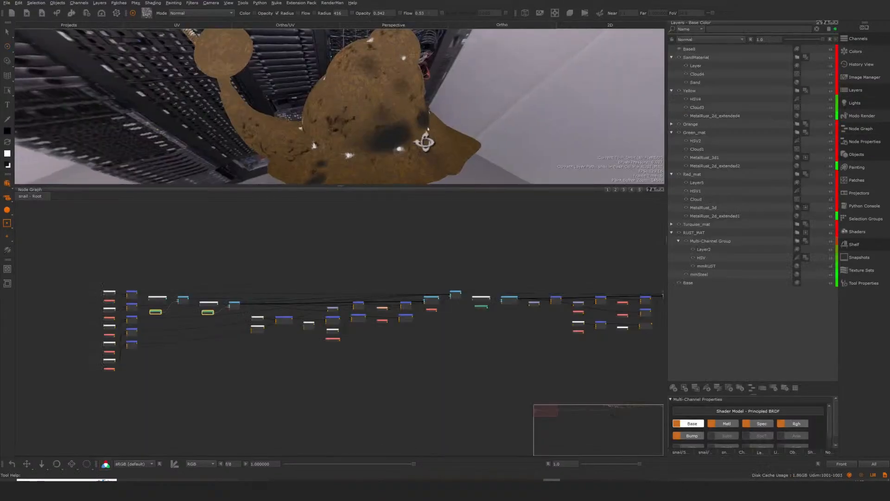
Survey the snail project's node graph from the first base nodes across to the UV offset backdrop
left_click_drag(425, 142, 295, 284, "alt")
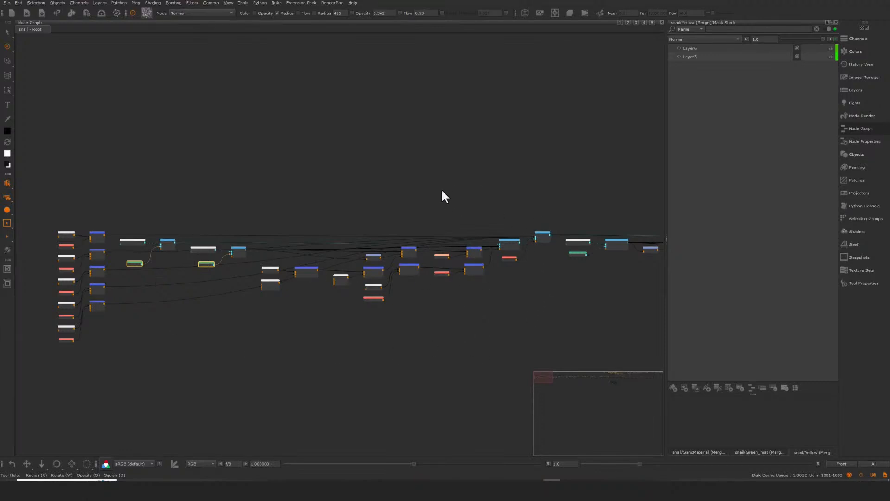
middle_click_drag(446, 192, 488, 183)
key("ctrl+space")
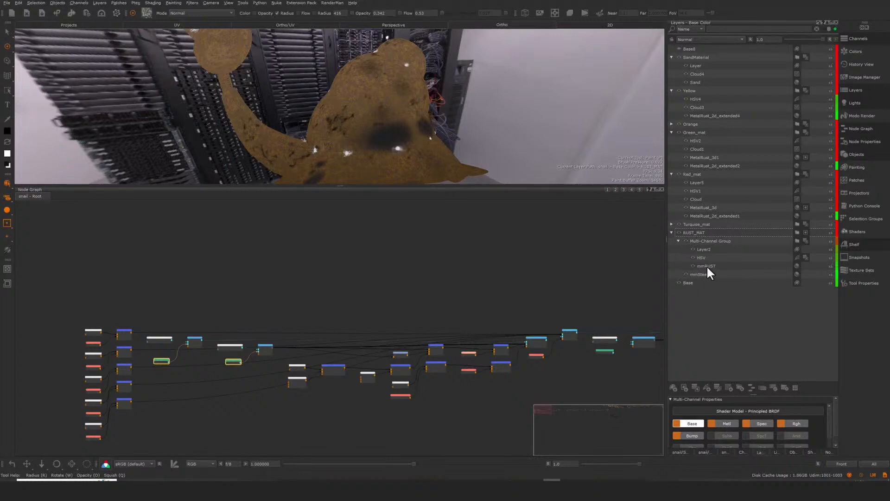
middle_click_drag(338, 298, 111, 292)
middle_click_drag(319, 258, 107, 261)
mouse_move(522, 357)
middle_mouse_down()
mouse_move(46, 376)
mouse_move(144, 353)
middle_mouse_up()
middle_click_drag(534, 326, 320, 326)
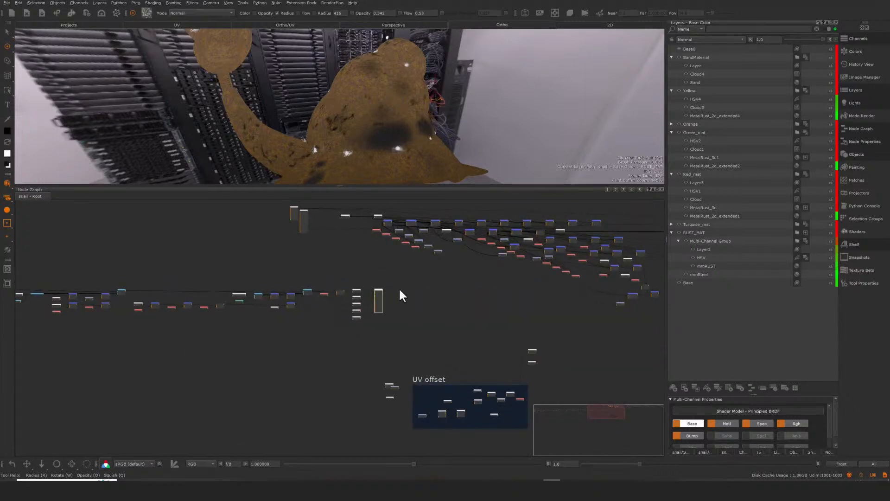
middle_click_drag(145, 290, 649, 274)
middle_click_drag(139, 297, 650, 287)
Examine the mmSteel and mmRUST material nodes and their merge connections at the start of the node graph
middle_click_drag(313, 306, 788, 208, "alt")
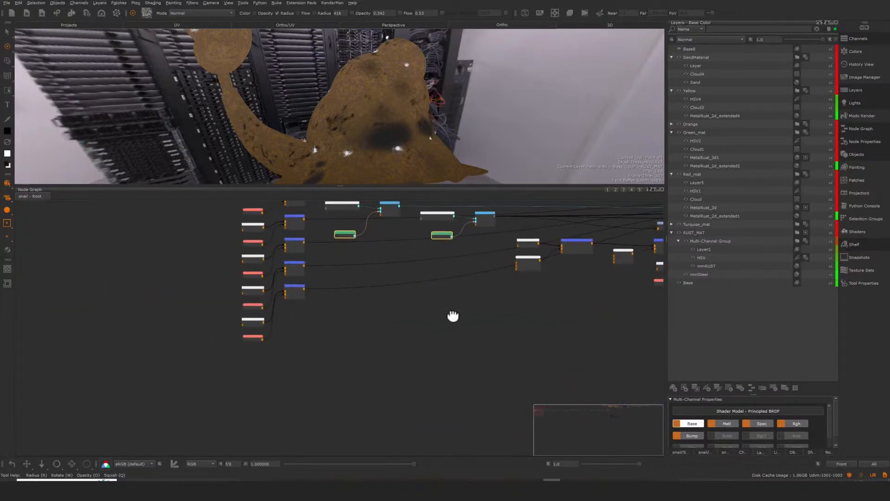
middle_click_drag(453, 316, 442, 377)
middle_click_drag(403, 330, 649, 236, "alt")
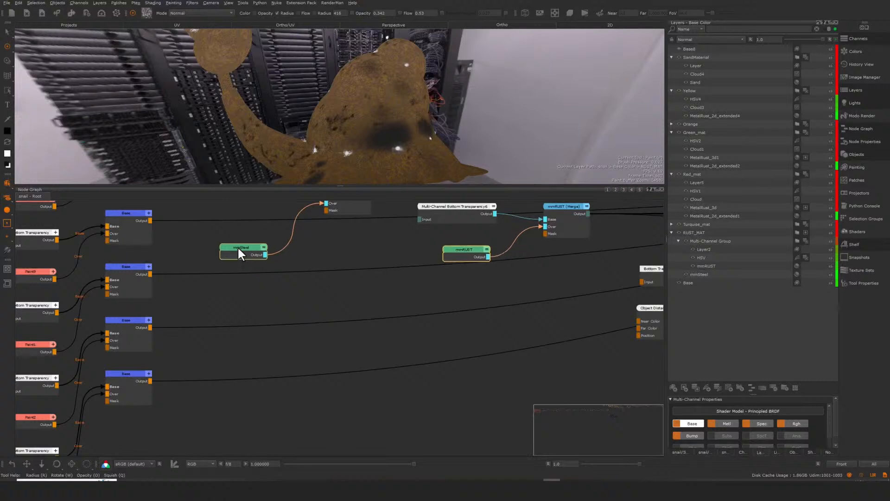
middle_click_drag(507, 318, 226, 309)
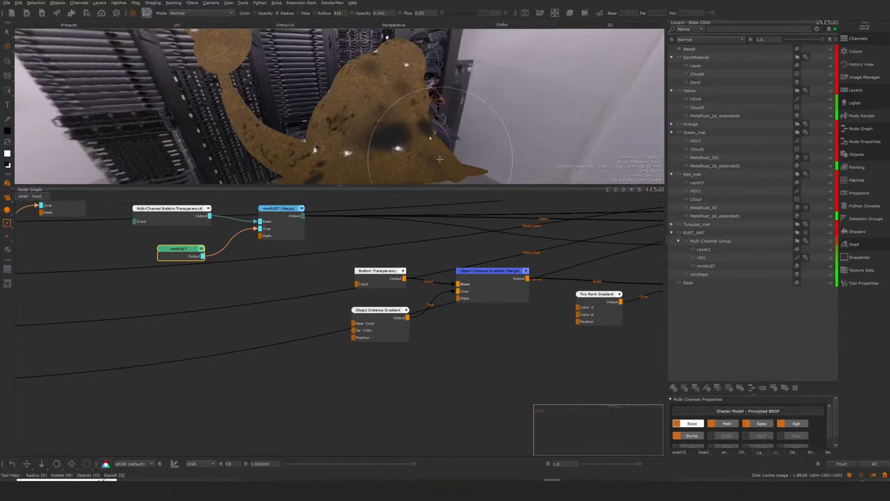
middle_click_drag(243, 376, 334, 403)
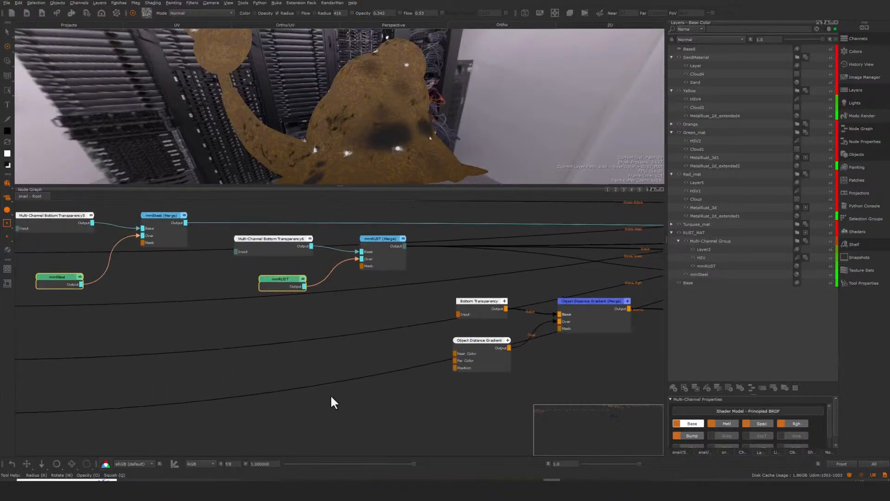
right_click_drag(300, 400, 158, 408, "alt")
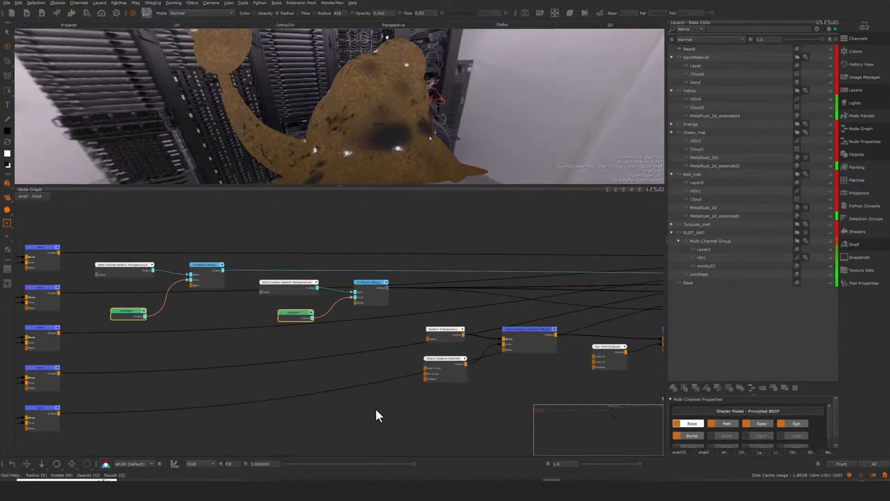
Select the mmSteel and mmRUST material nodes together and choose Package Nodes for them
left_click(176, 317)
left_click(133, 318)
left_click_drag(76, 299, 317, 335)
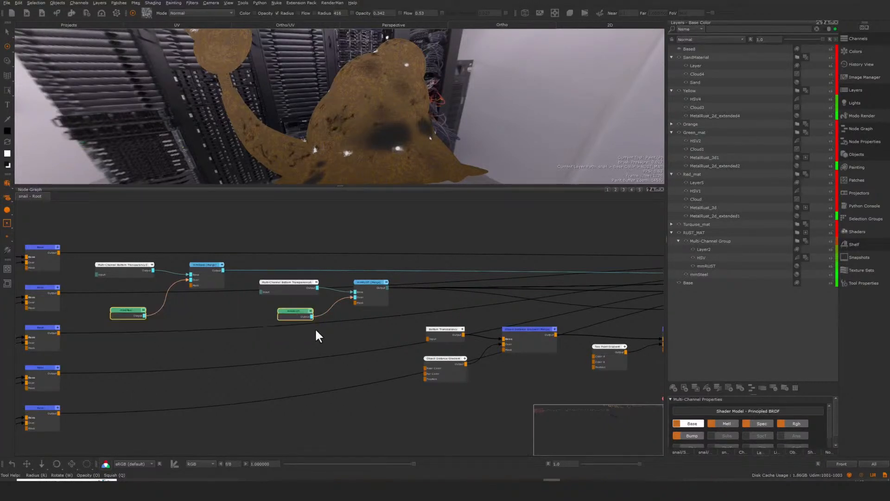
right_click(297, 312)
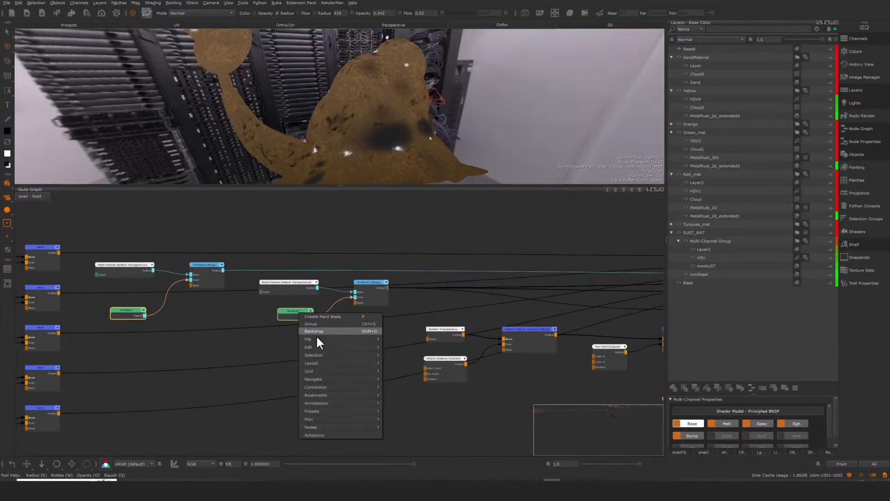
mouse_move(317, 338)
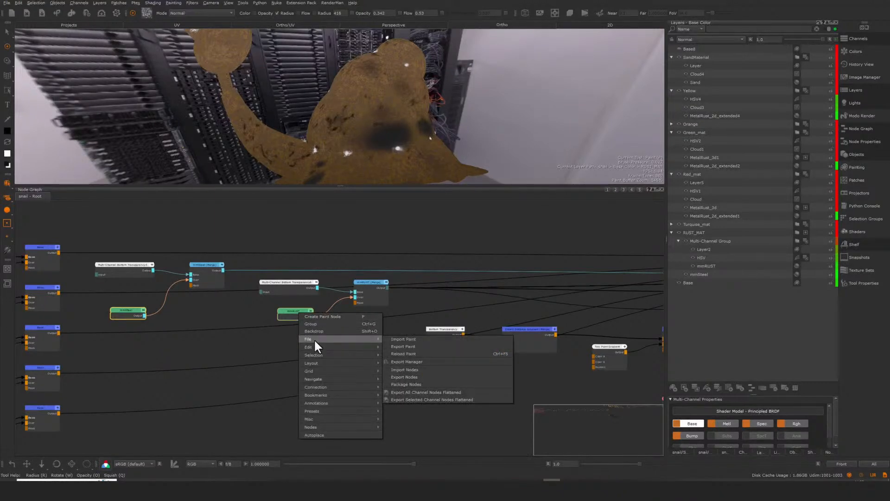
left_click(415, 383)
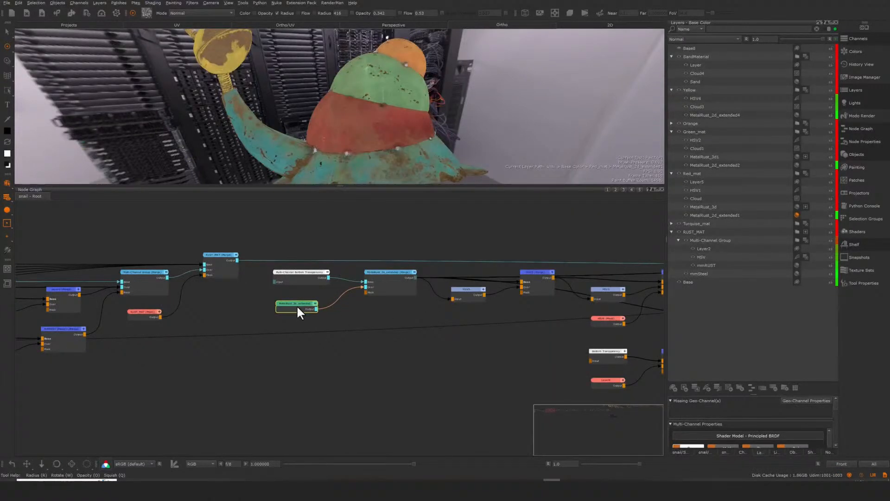
Select the MetalRust_2d_extended material node together with its HSV5 adjustment node
mouse_move(470, 296)
left_mouse_down()
mouse_move(469, 316)
mouse_move(460, 299)
left_mouse_up()
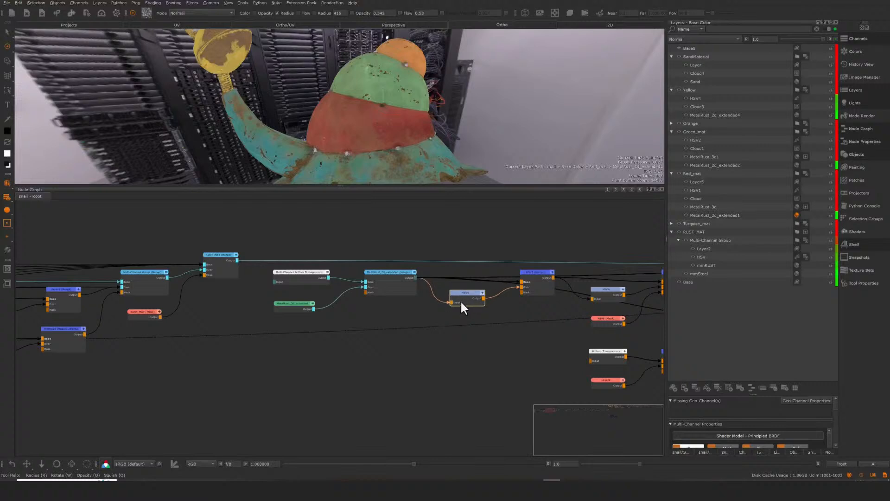
left_click(273, 313)
scroll(301, 327, "up", 3)
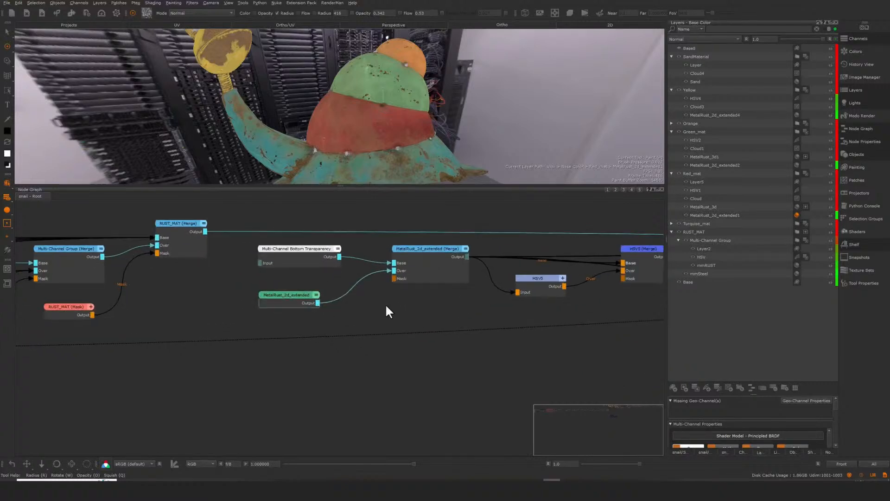
left_click(287, 298)
left_click(552, 288, "shift")
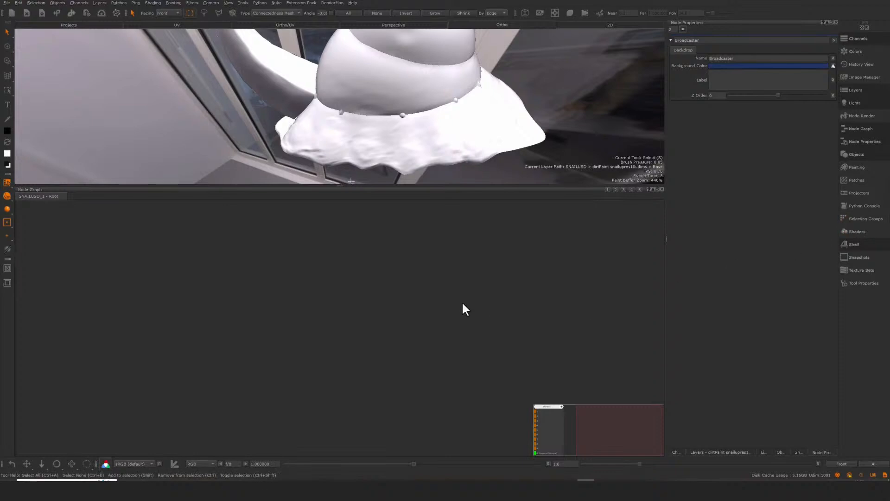
Add the saved Turquoise nodes from the snail shelf to the SNAILUSD_1 node graph and place HSV5 beside MetalRust_2d_extended
left_click(856, 244)
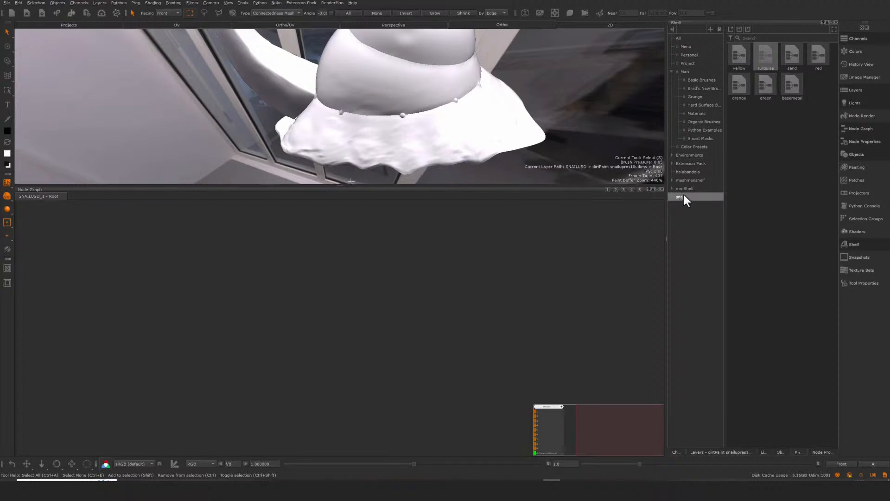
left_click_drag(771, 52, 343, 310)
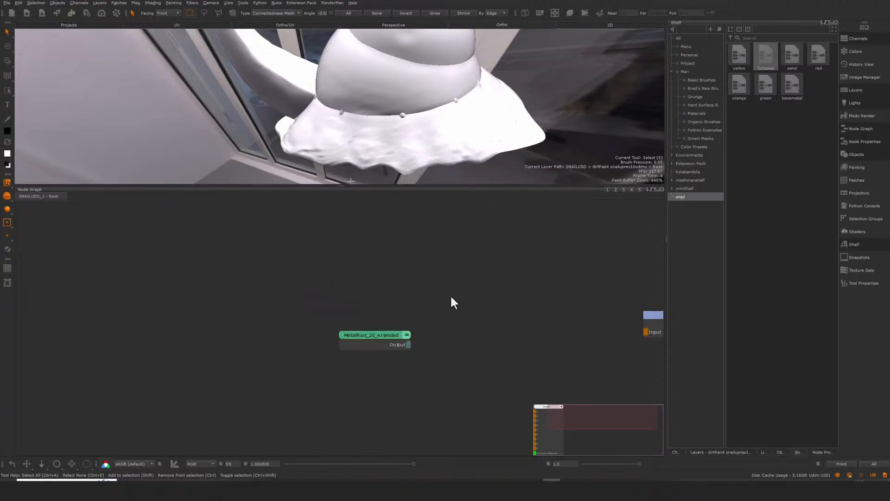
middle_click_drag(586, 331, 522, 336)
left_click_drag(610, 334, 436, 351)
left_click(400, 306)
middle_click_drag(411, 309, 433, 304)
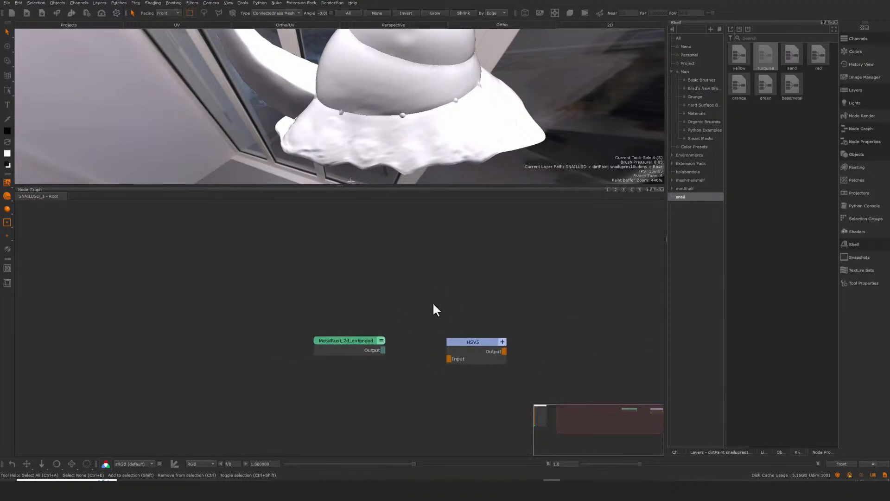
left_click_drag(348, 345, 338, 347)
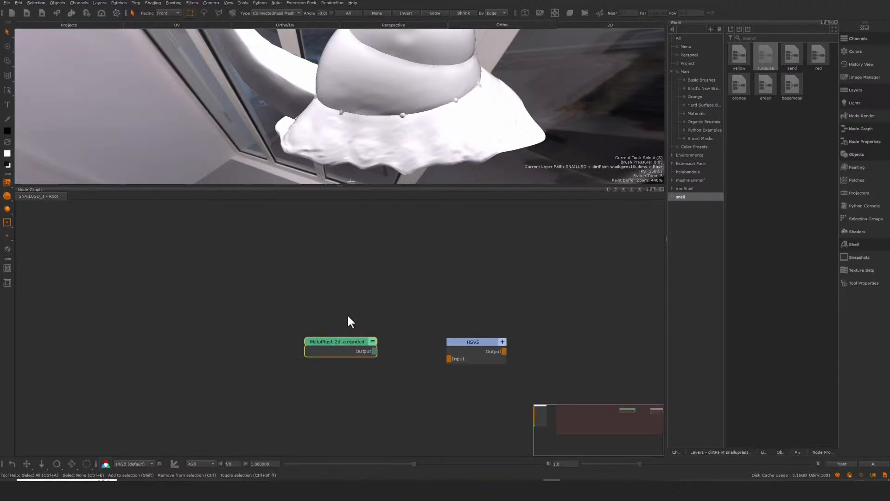
Open the properties of MetalRust_2d_extended and display its output on the snail model
double_click(339, 344)
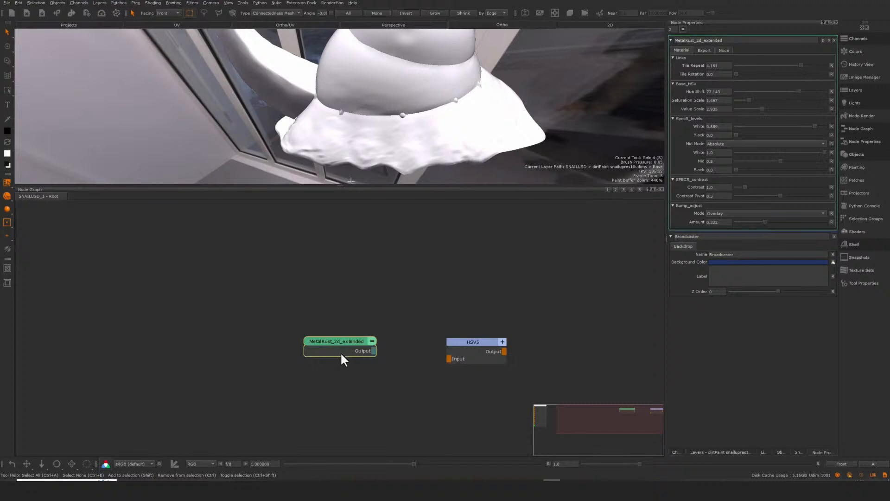
left_click_drag(345, 348, 349, 350)
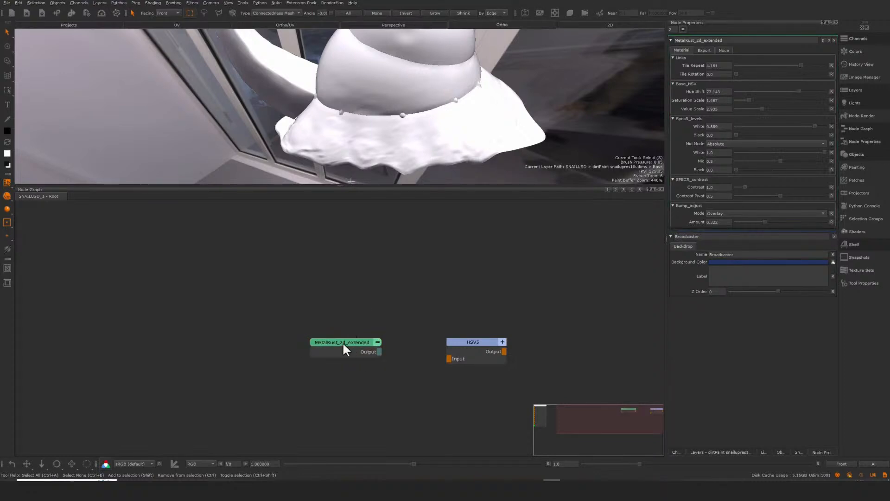
right_click(344, 345)
left_click(364, 348)
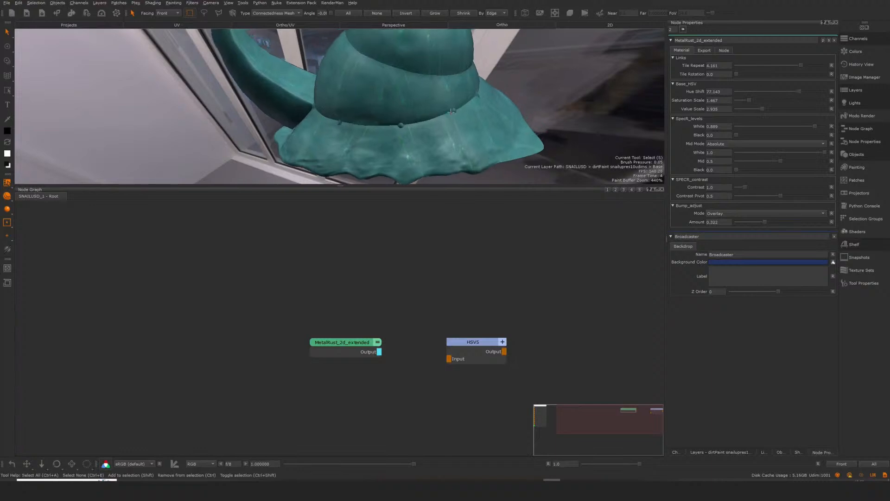
left_click(362, 345)
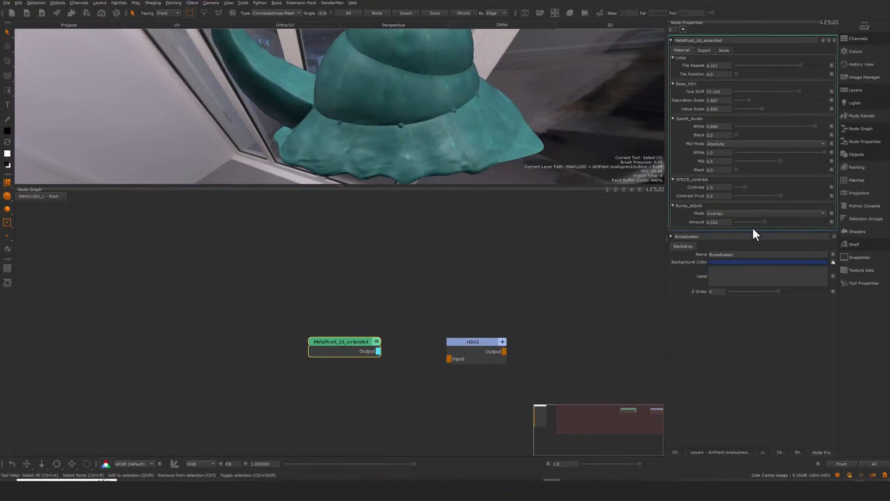
Try adjusting the tile rotation, hue shift and saturation scale of MetalRust_2d_extended, undoing the changes
mouse_move(802, 64)
left_mouse_down()
mouse_move(764, 67)
mouse_move(807, 65)
mouse_move(799, 70)
left_mouse_up()
key("ctrl+z")
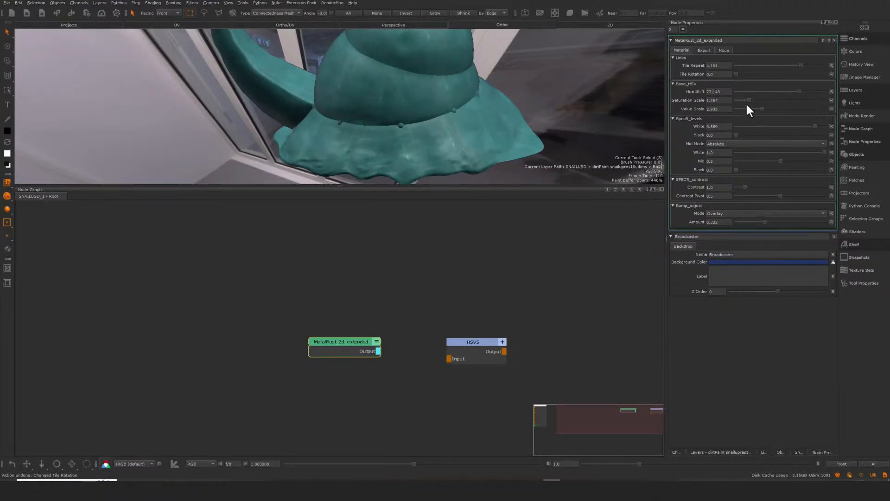
key("ctrl+z")
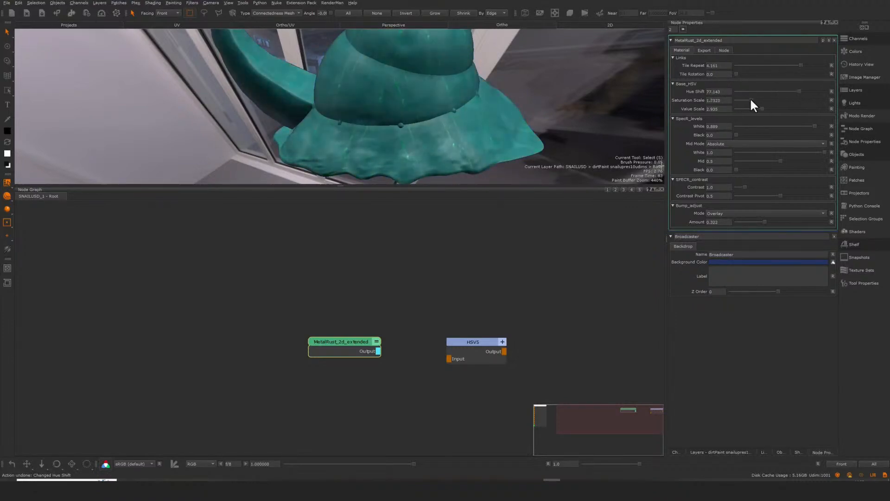
Show the Mari Materials collection in the shelf to look over the available preset materials
middle_click_drag(355, 311, 377, 293)
scroll(376, 293, "up", 2)
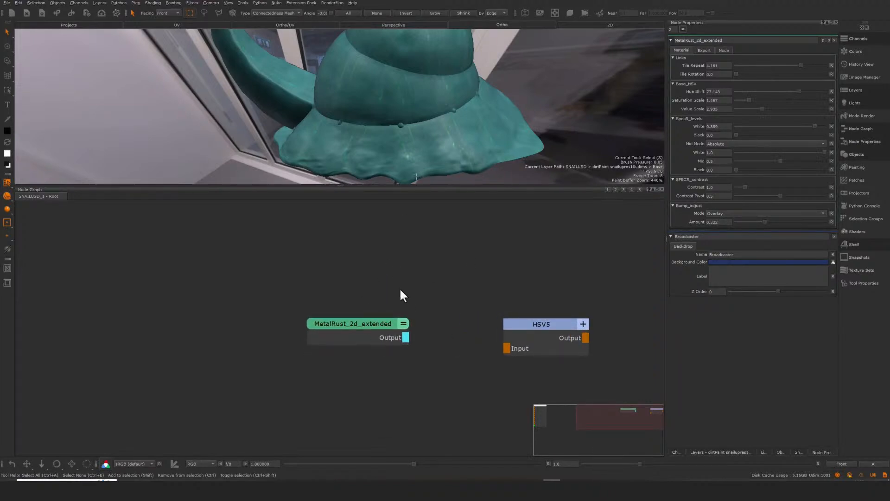
left_click(857, 244)
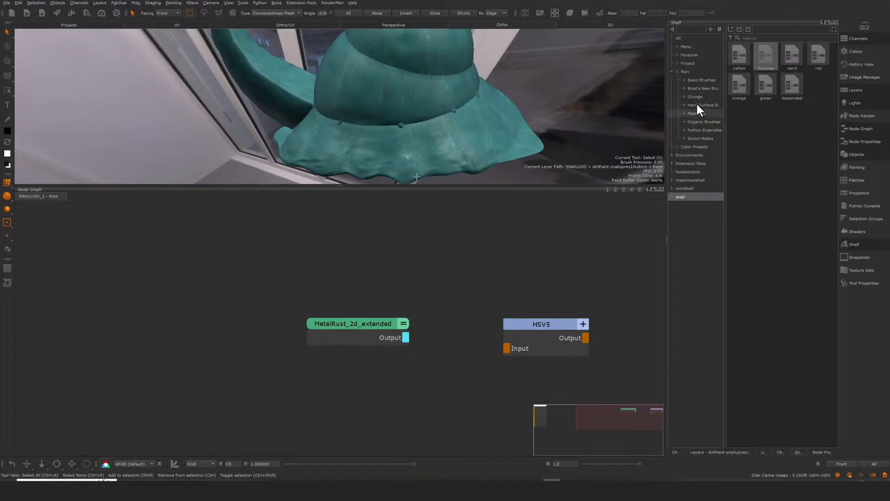
left_click(696, 114)
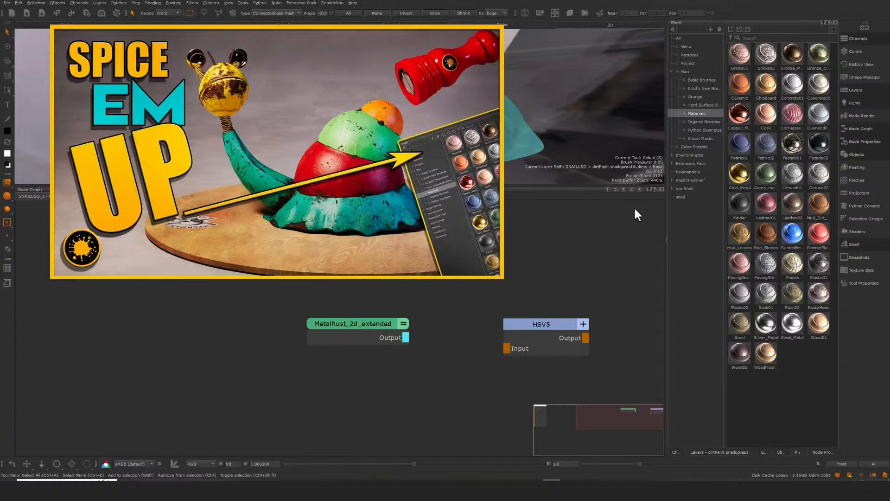
Open the properties of MetalRust_2d_extended and enter its internal node network to examine how the tiled maps and adjustment nodes feed the outputs
left_click(394, 324)
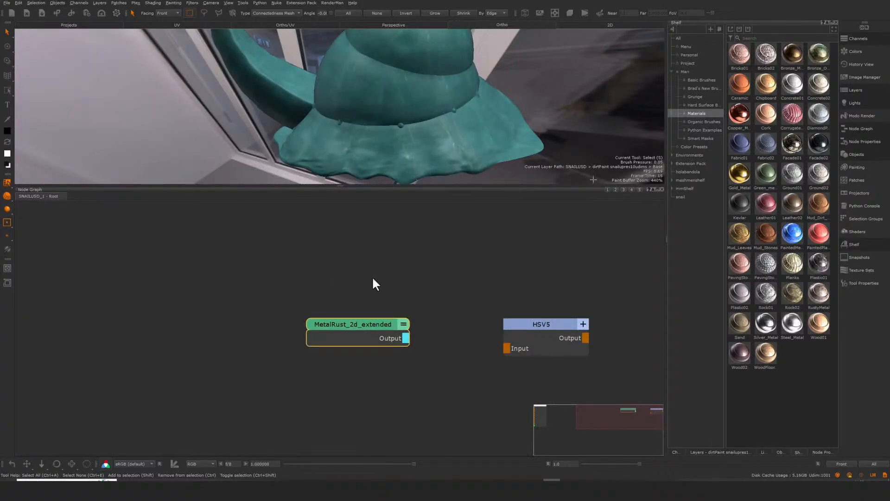
double_click(394, 325)
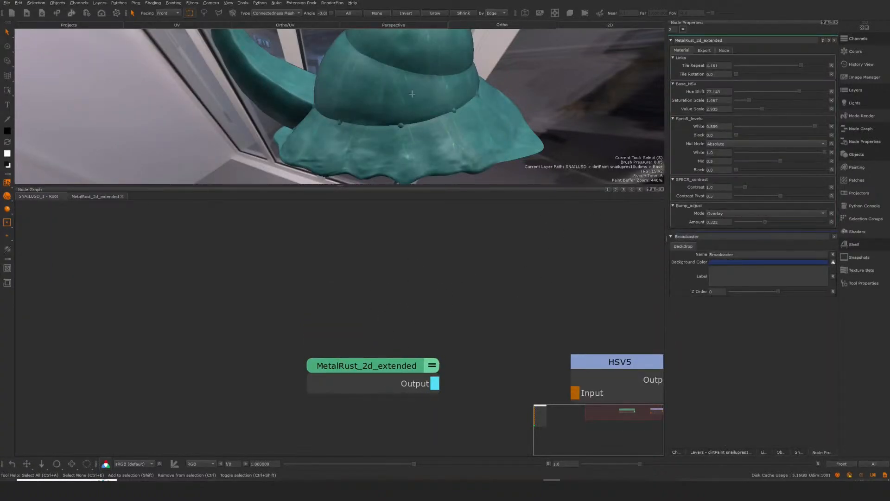
double_click(371, 377, "ctrl")
middle_click_drag(367, 388, 368, 419, "alt")
right_click_drag(369, 419, 737, 204, "alt")
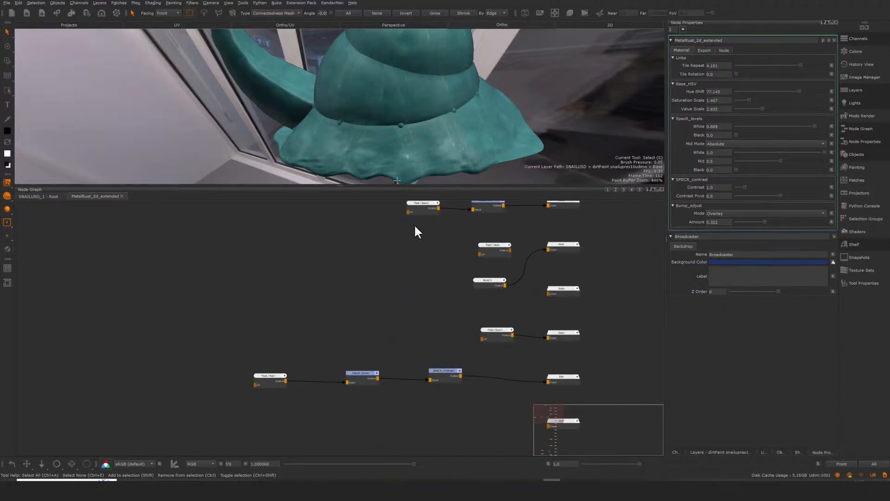
middle_click_drag(375, 289, 376, 312, "alt")
left_click(369, 307)
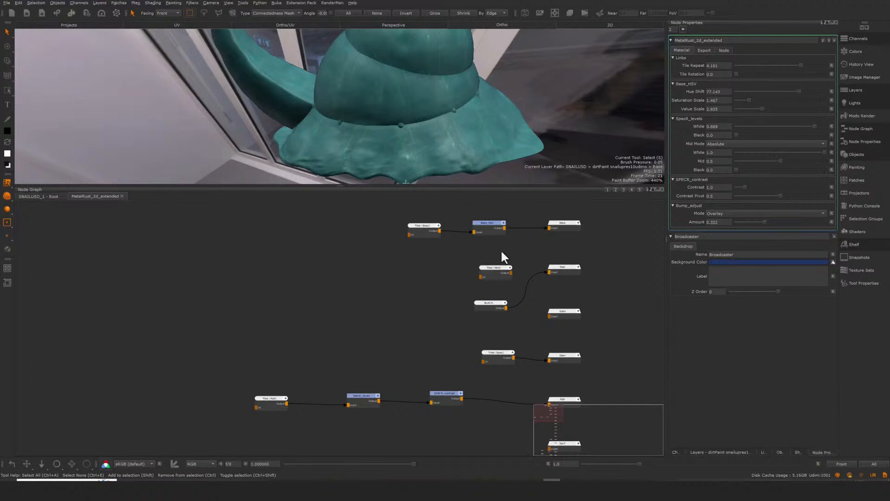
scroll(497, 238, "up", 2)
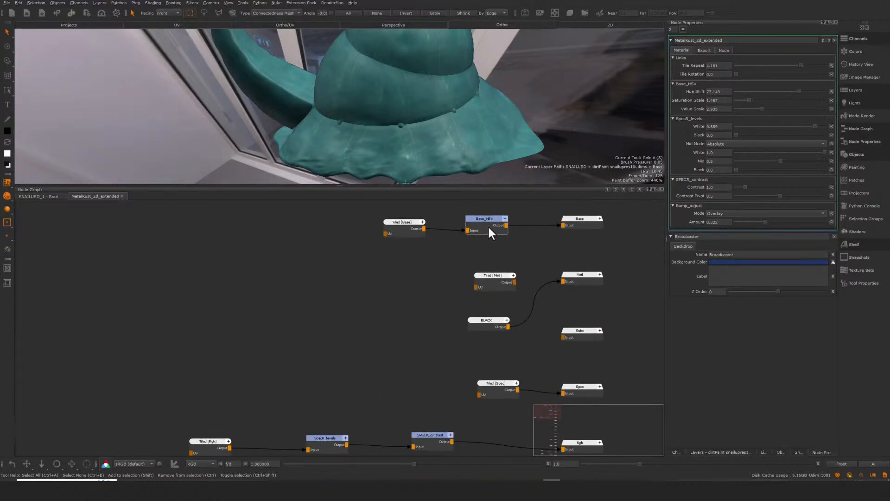
middle_click_drag(431, 332, 447, 325)
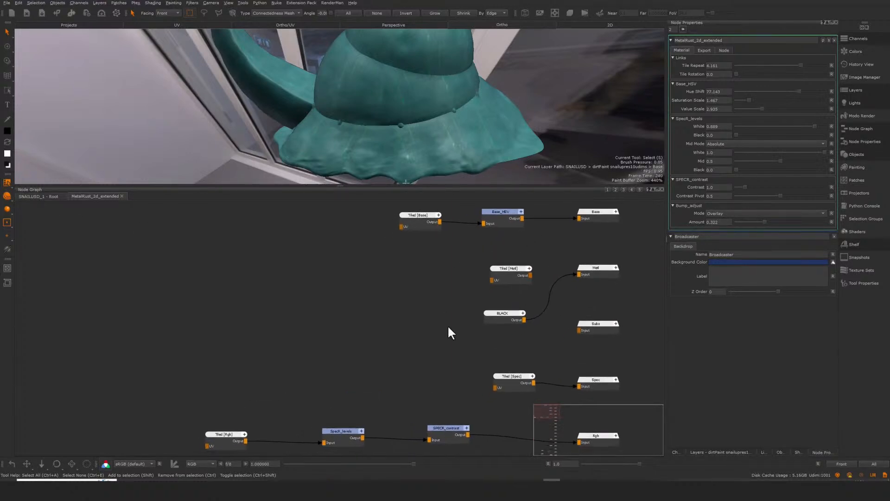
Return to the SNAILUSD_1 root node graph and bring the MetalRust_2d_extended and HSV5 nodes into view
left_click(39, 197)
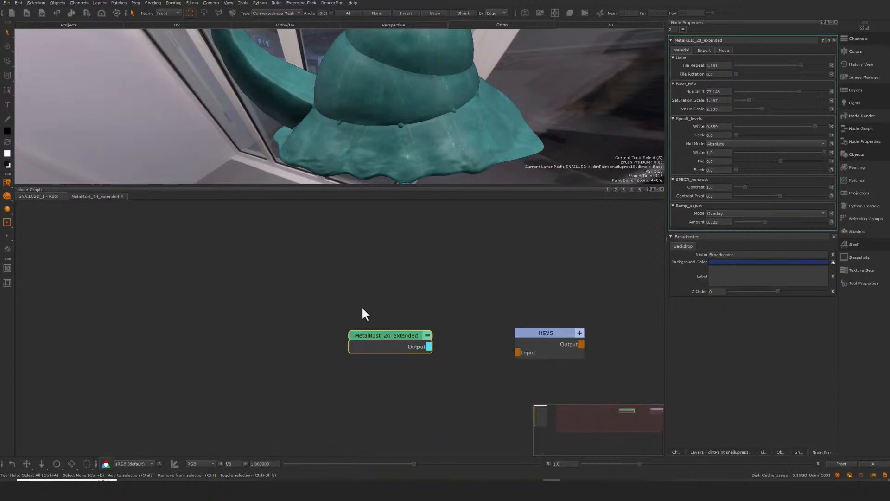
middle_click_drag(443, 286, 346, 291)
scroll(389, 307, "down", 3)
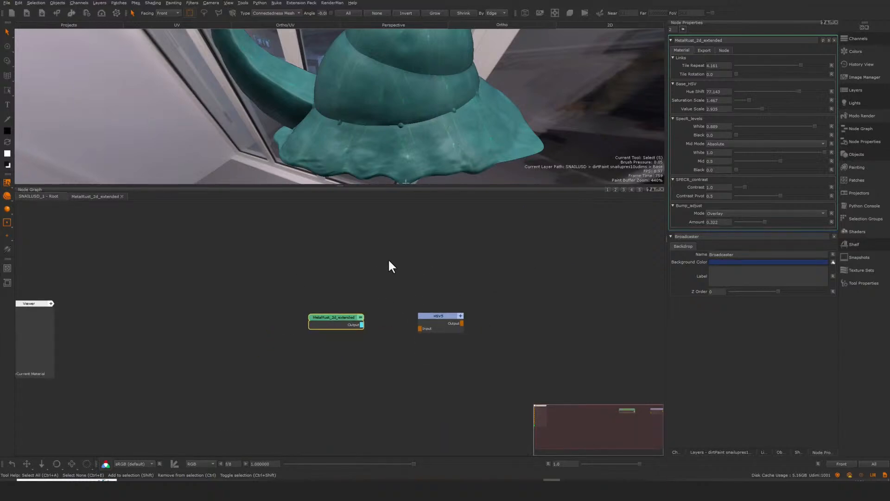
Reposition the HSV5 and MetalRust_2d_extended nodes beside each other in the material's node graph
scroll(389, 262, "down", 1)
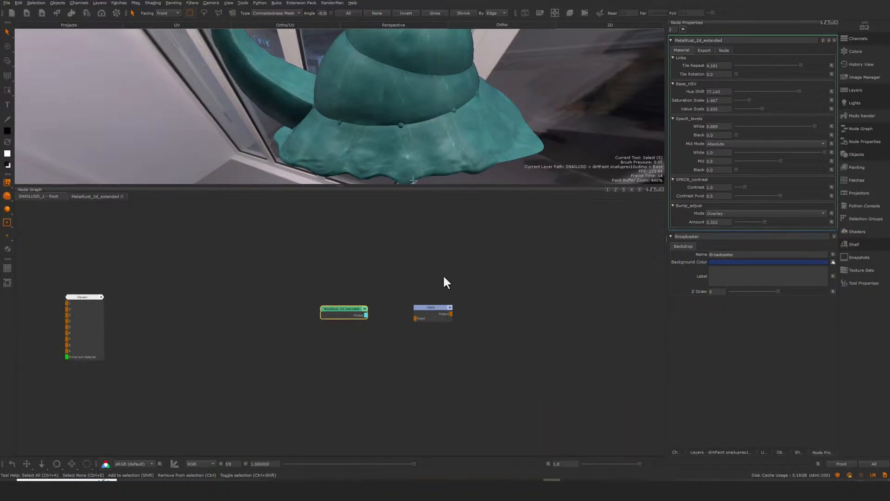
left_click(444, 317)
left_click_drag(436, 325, 427, 332)
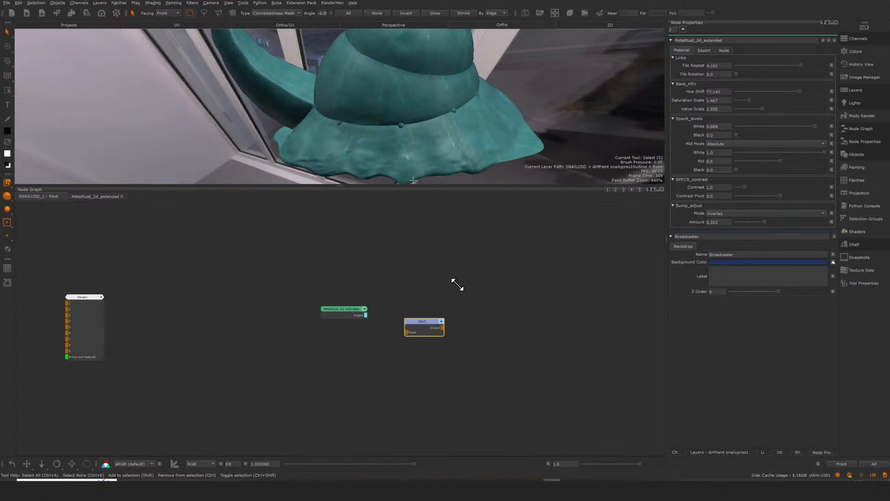
scroll(458, 290, "down", 1)
left_click_drag(342, 313, 338, 325)
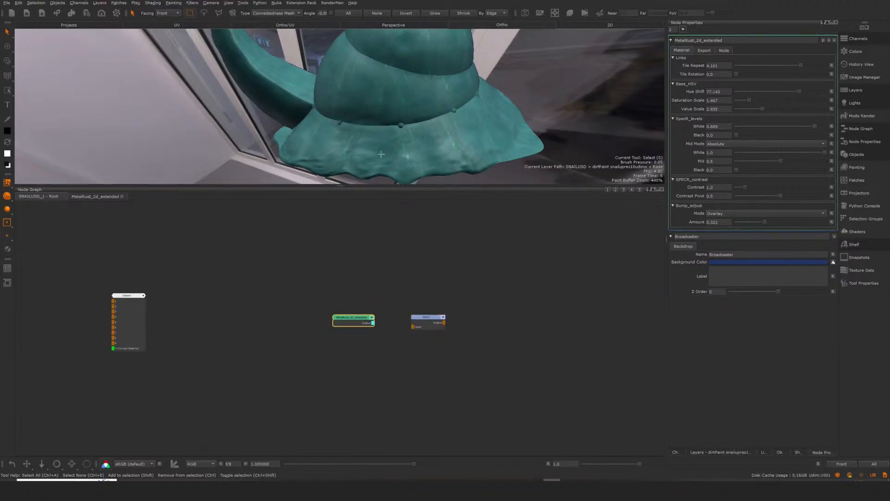
Add the red material from the snail shelf to the node graph, in empty space away from the existing nodes
left_click(854, 244)
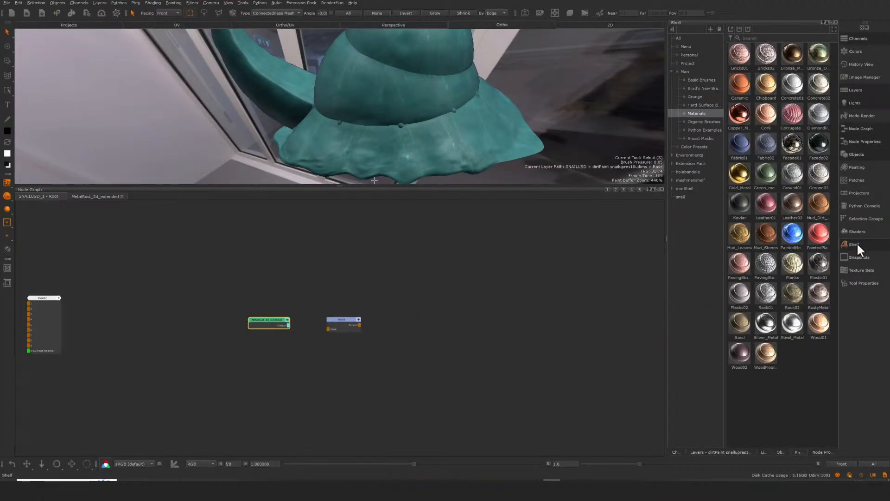
left_click(681, 197)
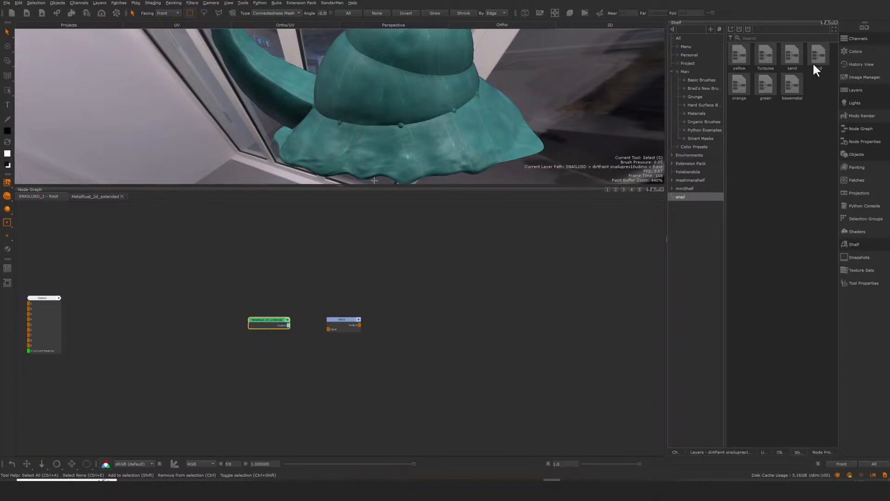
left_click_drag(814, 69, 379, 366)
scroll(434, 335, "up", 3)
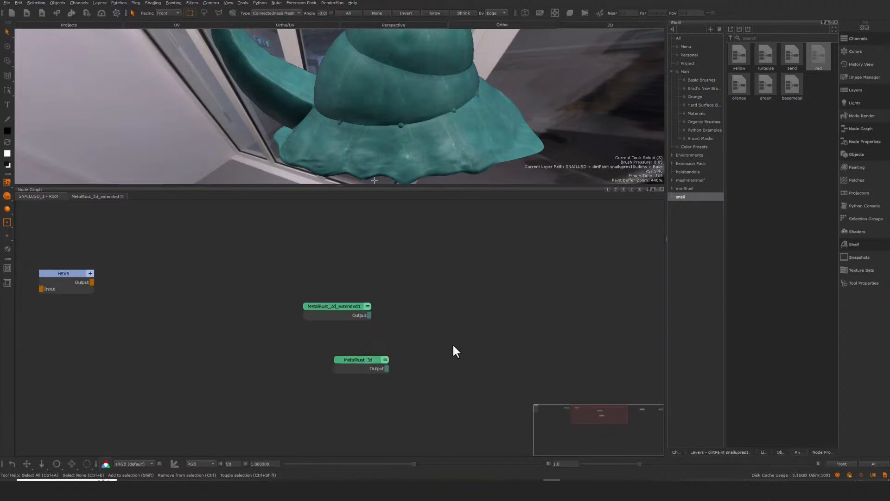
Preview the Principled BRDF output of the MetalRust_2d_extended1 node on the snail model
left_click_drag(351, 307, 350, 310)
right_click(349, 317)
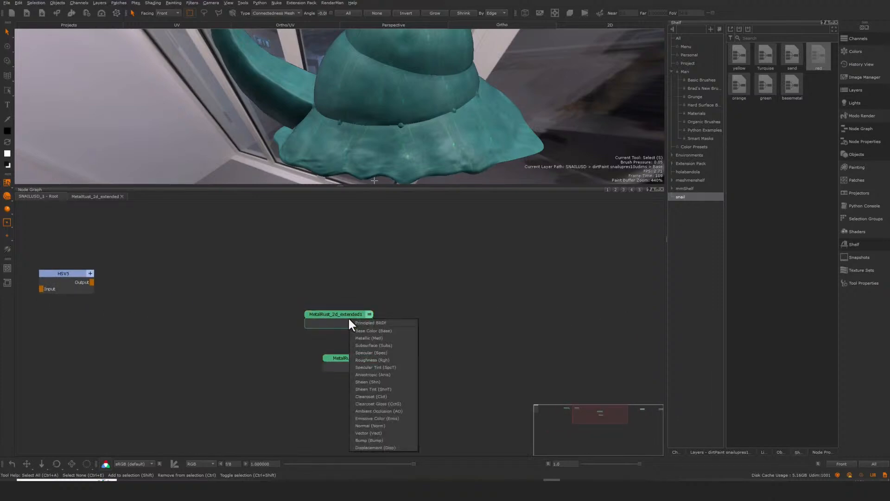
left_click(358, 321)
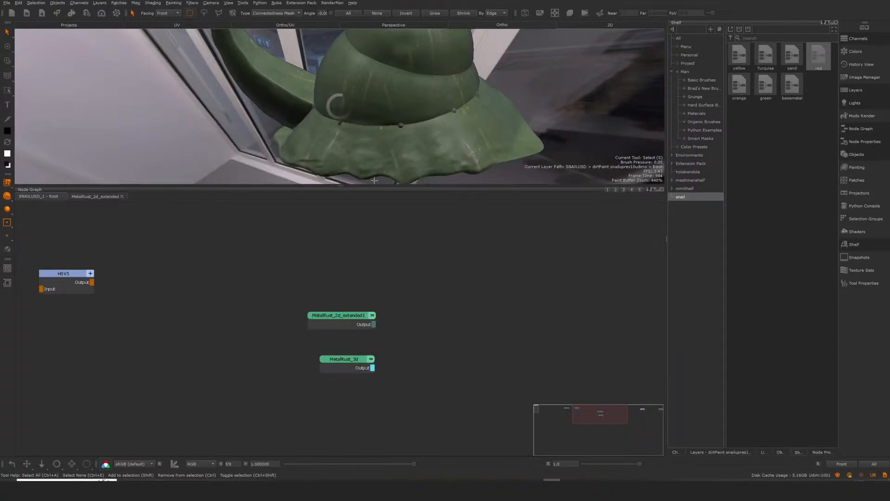
left_click(373, 324)
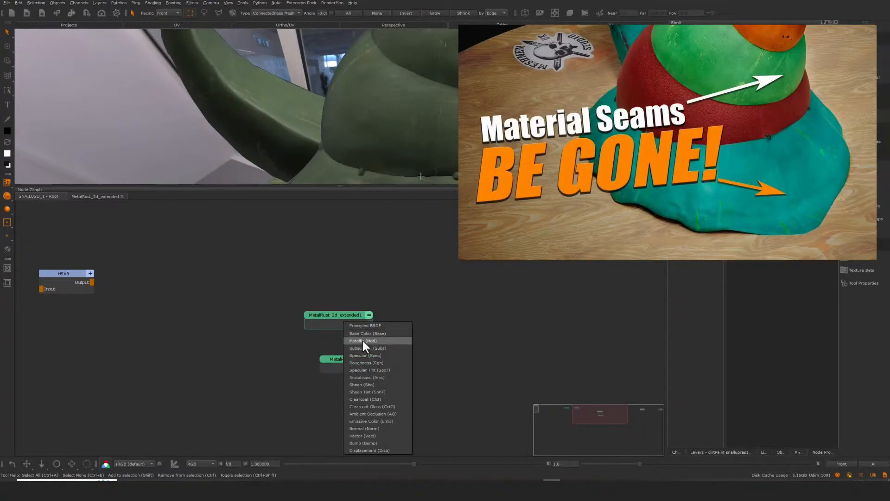
left_click(367, 325)
Move the distant Cloud and HSV1 nodes closer to the MetalRust_2d_extended1 and MetalRust_3d nodes
scroll(363, 285, "down", 3)
middle_click_drag(520, 287, 411, 297)
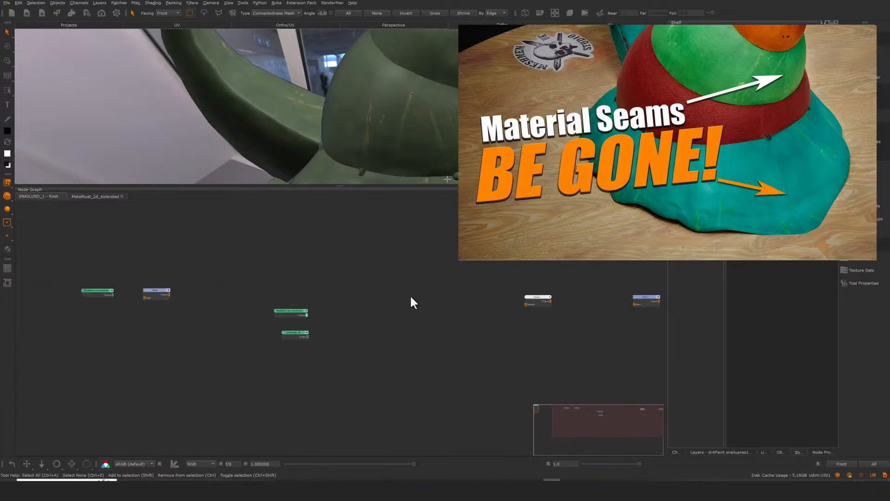
left_click_drag(534, 301, 375, 313)
left_click_drag(647, 302, 479, 309)
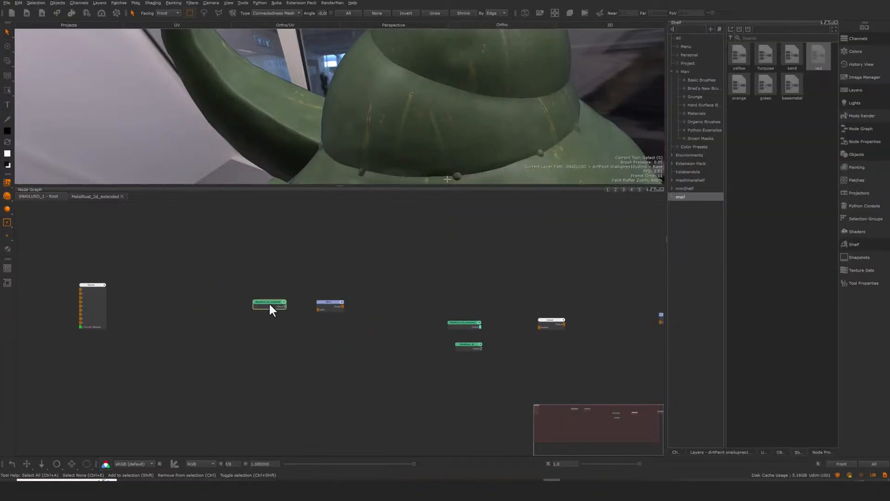
Add a Multi-Channel Merge node with MetalRust_2d_extended feeding its Base input, and place it above the red material nodes
left_click_drag(271, 307, 280, 277)
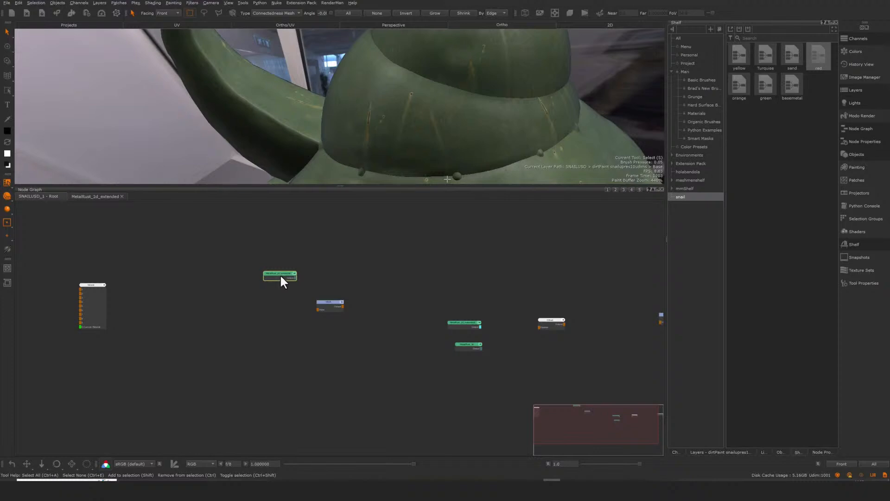
key("m")
left_click_drag(364, 328, 479, 268)
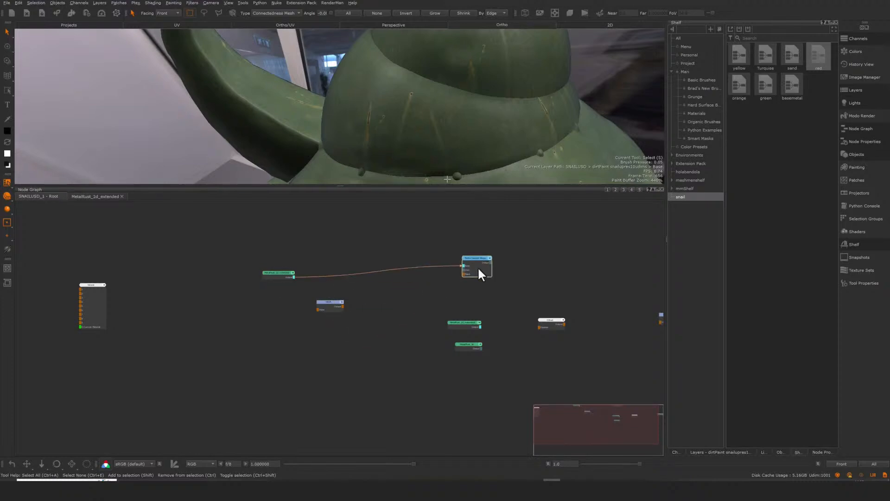
Expand the MetalRust_2d_extended node to show its individual channel outputs, and collapse it again
scroll(289, 268, "up", 3)
left_click(288, 264)
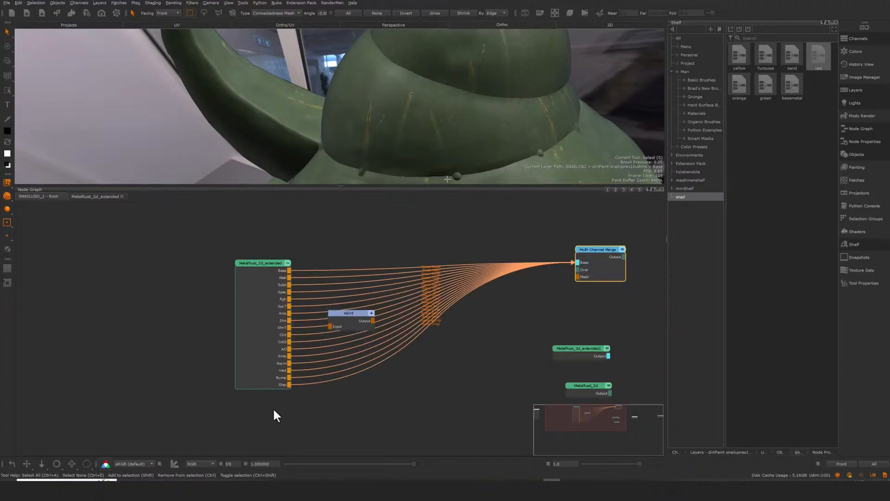
left_click(288, 262)
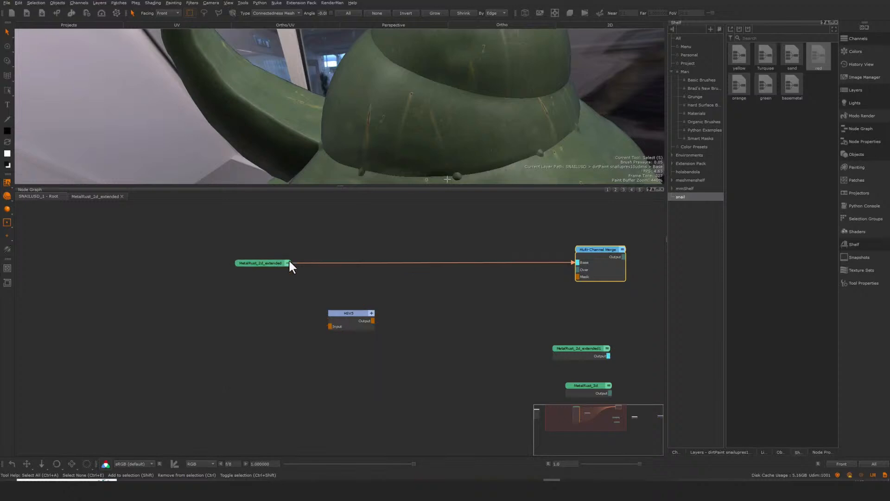
left_click_drag(586, 254, 580, 255)
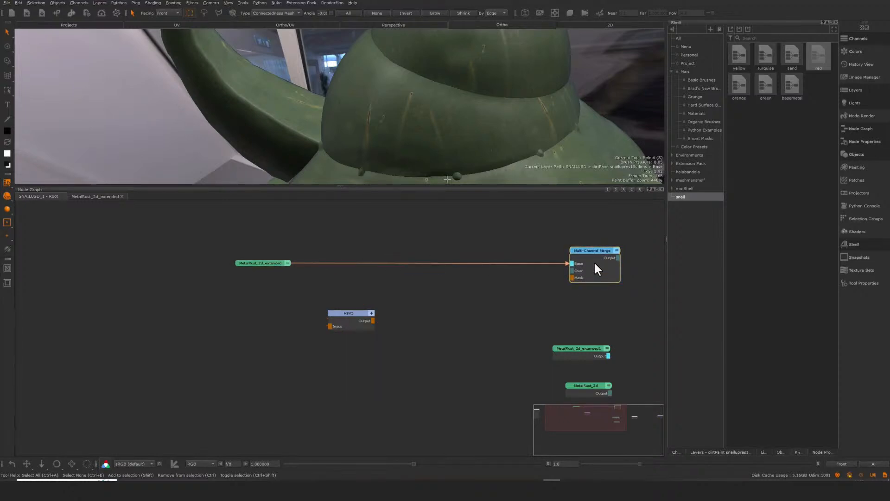
Connect MetalRust_2d_extended1 to the Over input of the Multi-Channel Merge and move the merge node farther from its sources
scroll(312, 353, "down", 5)
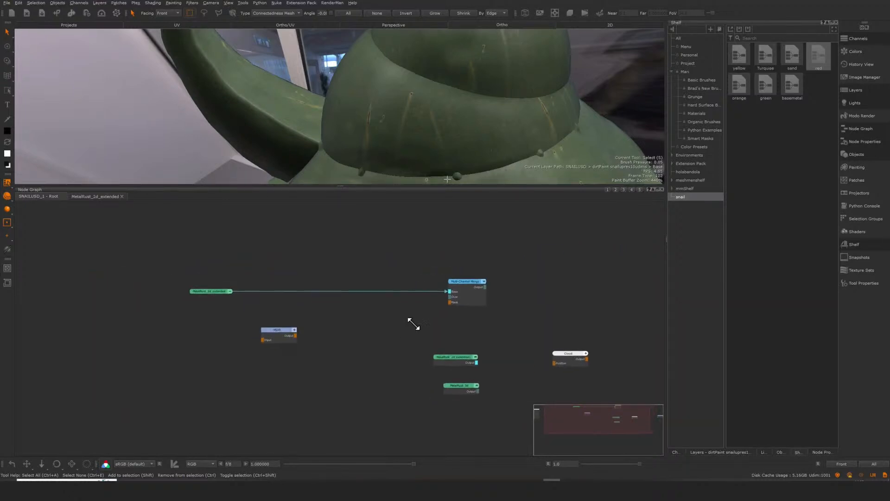
scroll(431, 336, "up", 3)
left_click_drag(380, 370, 477, 279)
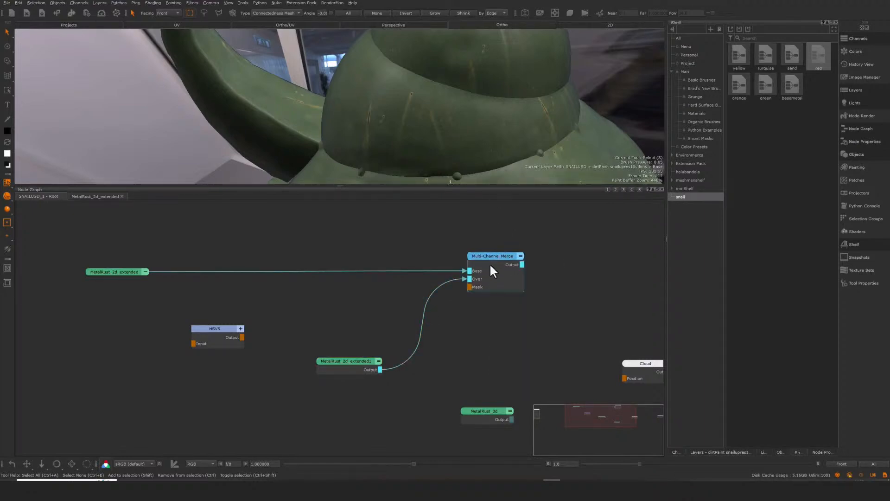
left_click_drag(493, 260, 586, 260)
middle_click_drag(519, 360, 478, 316)
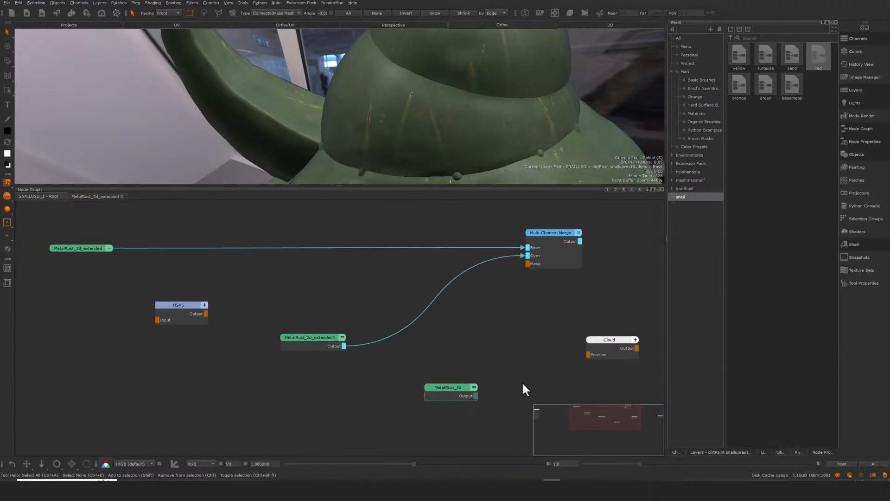
Adjust the spacing of the MetalRust_2d_extended1, Cloud and HSV1 nodes below the Multi-Channel Merge
left_click_drag(319, 348, 346, 343)
middle_click_drag(478, 353, 432, 348)
scroll(447, 346, "down", 3)
left_click_drag(525, 331, 508, 330)
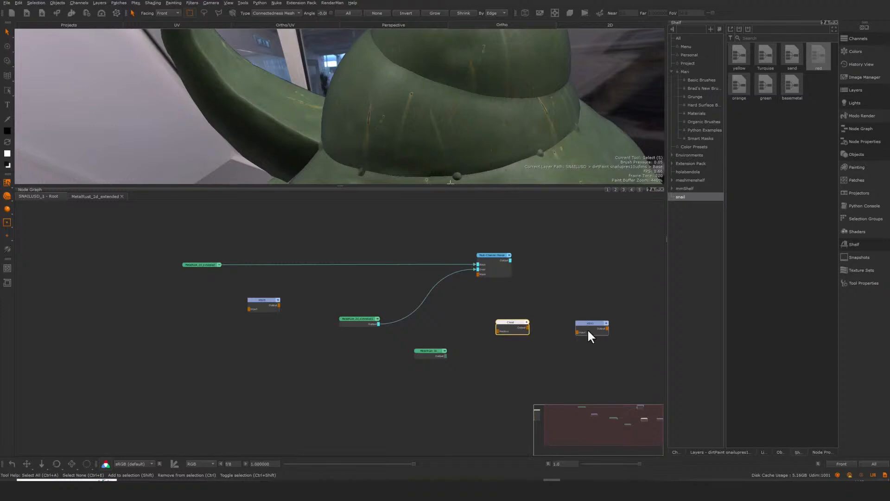
left_click_drag(588, 330, 583, 331)
Insert a second Multi-Channel Merge between MetalRust_2d_extended1 and the first merge's Over input
left_click(399, 341)
scroll(442, 315, "up", 3)
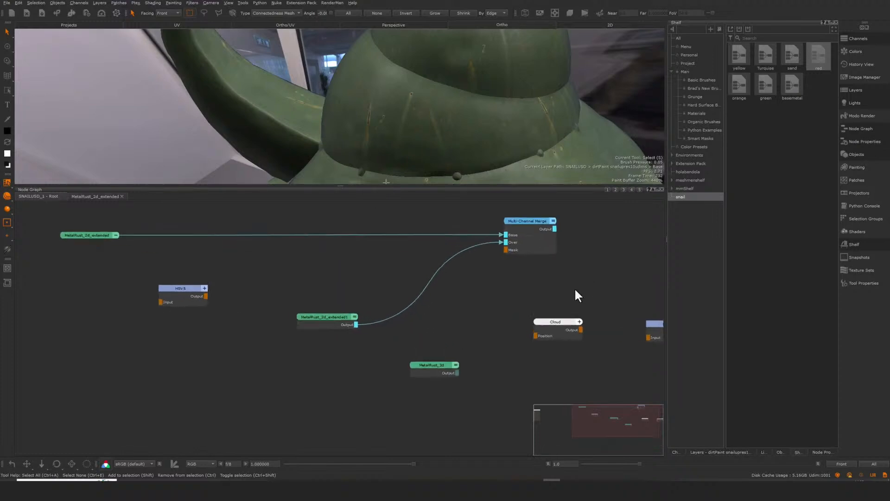
left_click(325, 317)
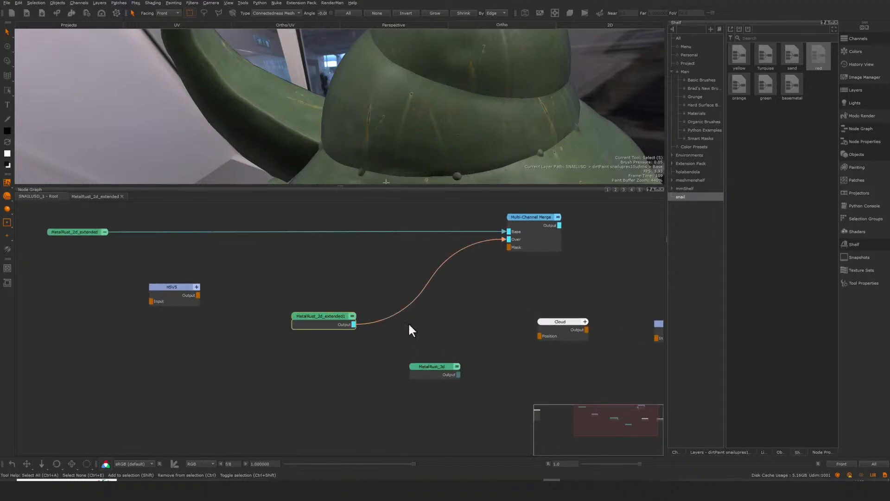
key("shift+m")
left_click_drag(494, 393, 458, 311)
Arrange the MetalRust_3d, Cloud and MetalRust_2d_extended1 nodes to make room before the second Multi-Channel Merge
middle_click_drag(549, 369, 429, 349)
left_click_drag(304, 355, 259, 402)
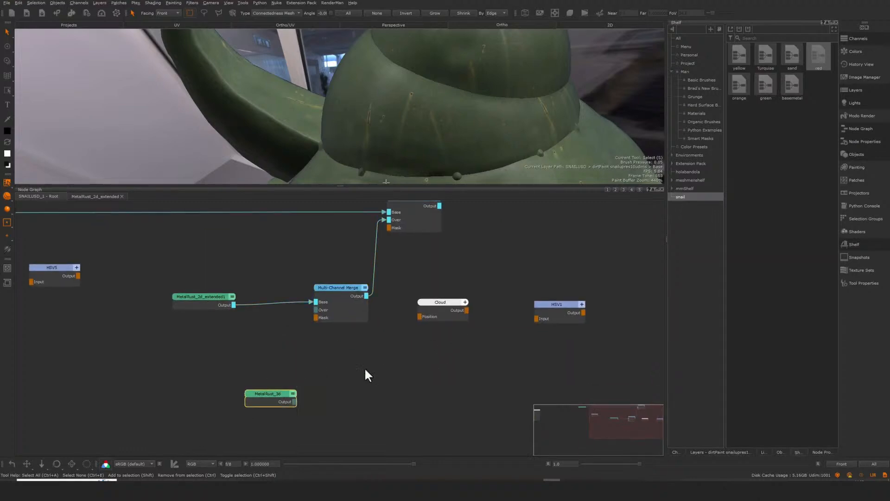
left_click_drag(446, 311, 274, 353)
right_click_drag(277, 333, 293, 332, "alt")
left_click_drag(187, 286, 135, 280)
Try connecting the Cloud node's Position input to the Position channel of MetalRust_2d_extended1
left_click_drag(245, 363, 158, 288)
left_click(181, 293)
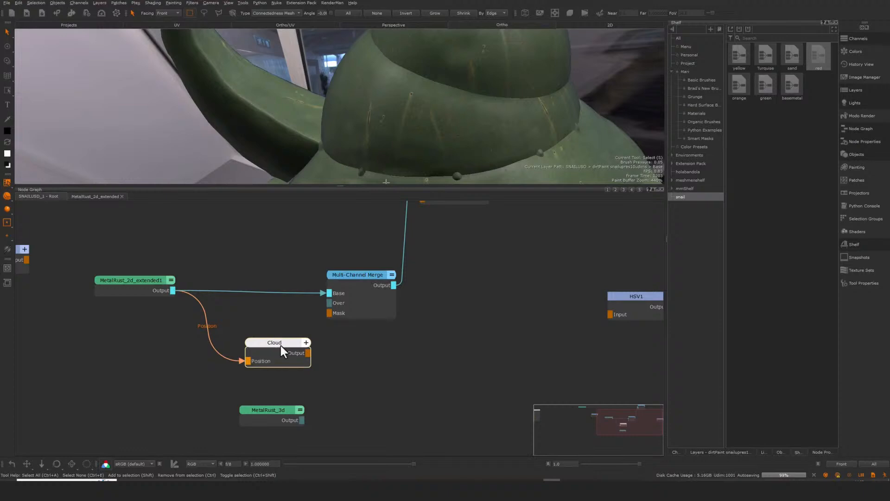
Add a Merge node using MetalRust_2d_extended1's Base channel as its Base and the Cloud output as its Over input
middle_click_drag(280, 346, 366, 352)
key("m")
left_click_drag(436, 356, 241, 297)
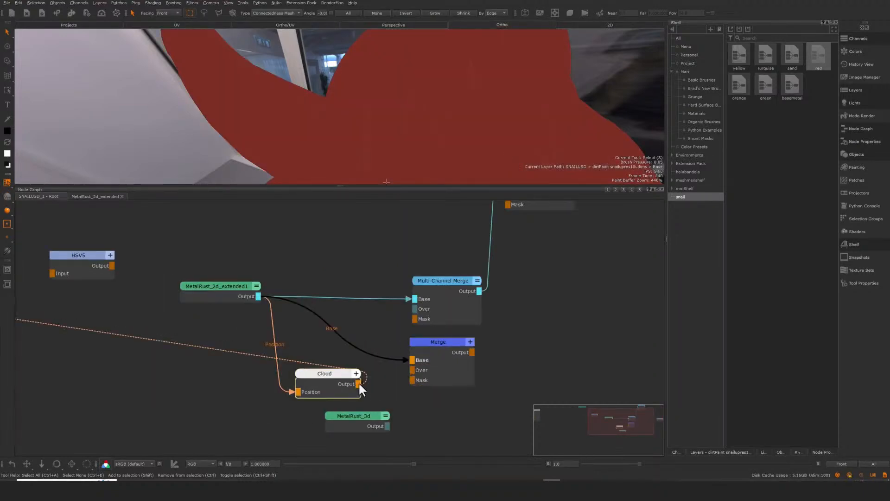
left_click_drag(358, 384, 412, 370)
Remove the connection to the Cloud's Position input, reposition the Merge node and preview its output on the model
left_click(275, 328)
left_click_drag(467, 347, 454, 351)
middle_click_drag(425, 345, 368, 357)
key("1")
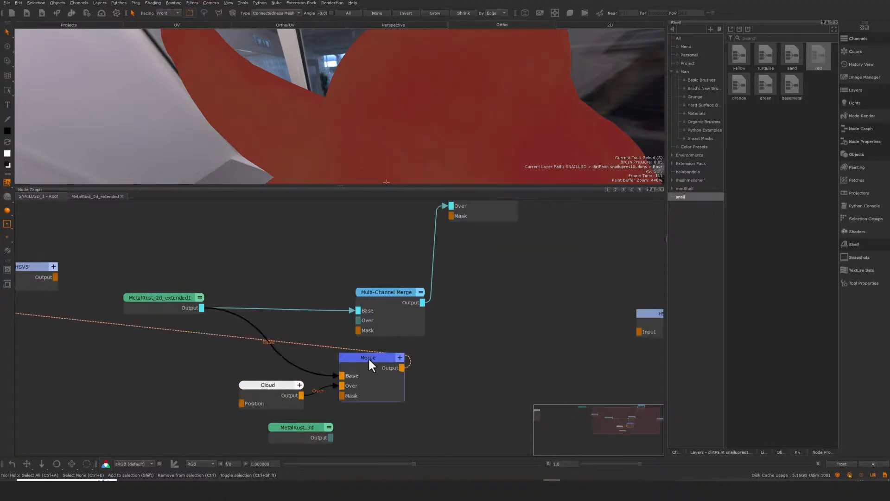
Set the Merge node's blending mode to Color
double_click(368, 358)
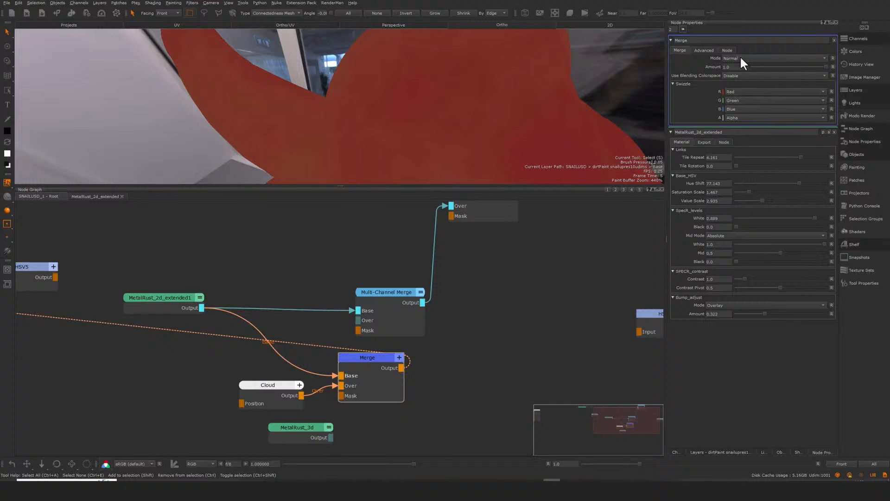
left_click(744, 58)
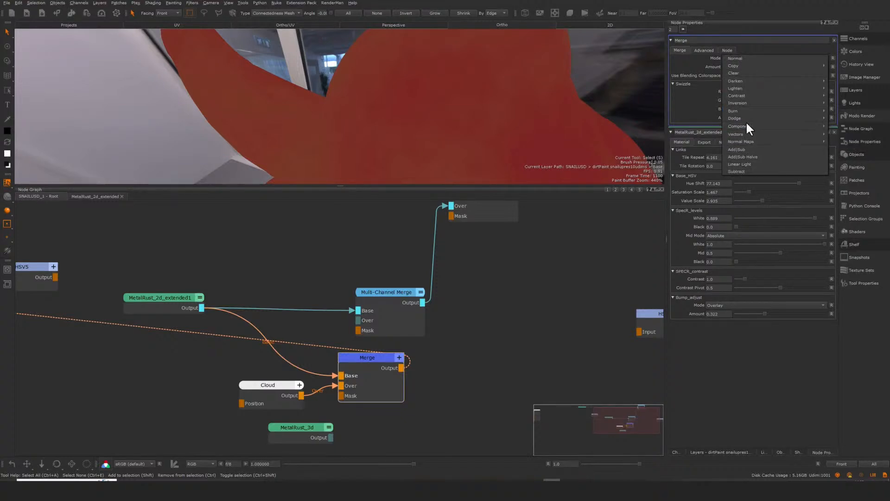
mouse_move(747, 125)
left_click(849, 140)
Place the HSV1 node after the Merge node, feed the Merge output into it and preview the HSV1 result
middle_click_drag(659, 297, 602, 292)
left_click_drag(611, 312, 454, 361)
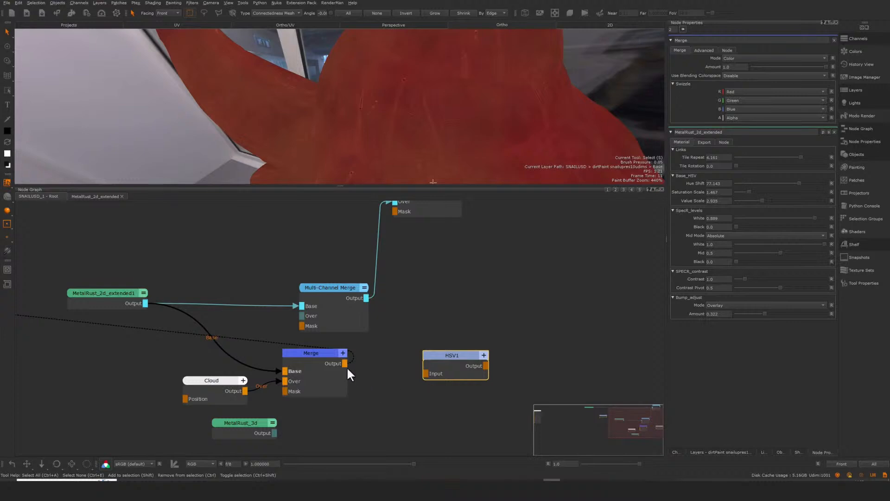
left_click_drag(346, 364, 441, 369)
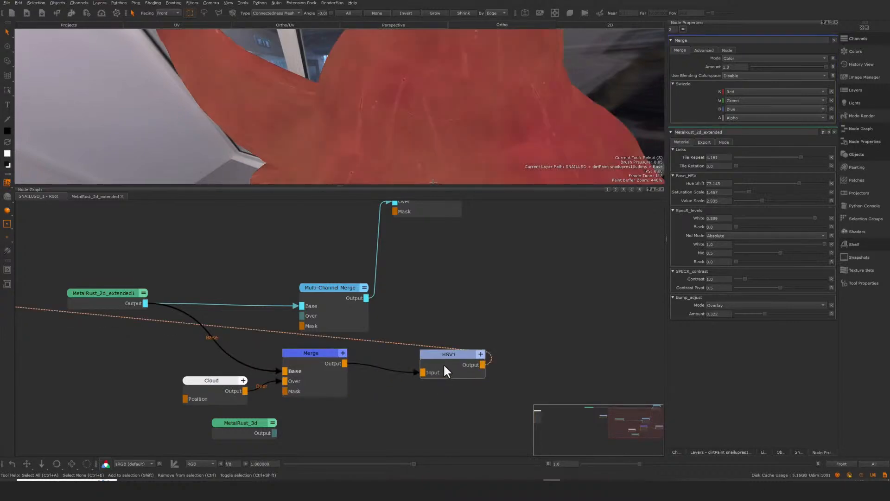
left_click(444, 363)
middle_click_drag(453, 356, 456, 360)
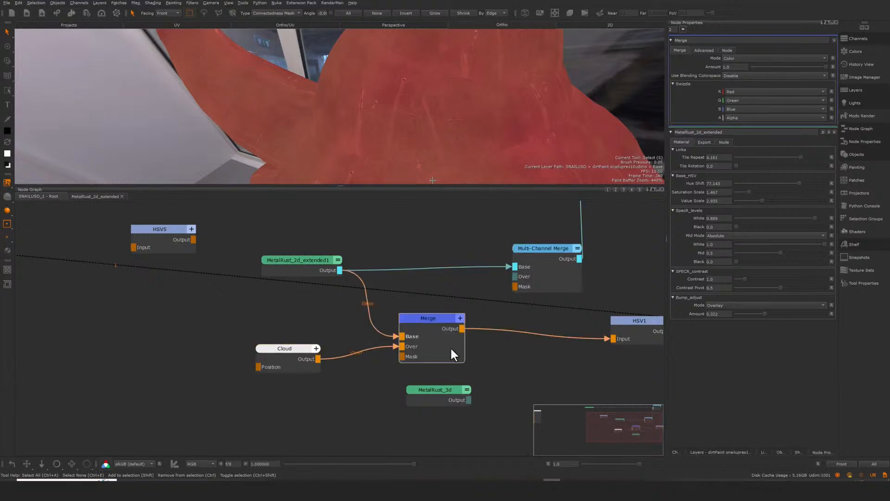
Tidy the layout of the Merge, HSV1, Cloud, MetalRust and second Multi-Channel Merge nodes so the color branch has room
left_click_drag(452, 355, 446, 356)
left_click_drag(638, 327, 525, 324)
left_click_drag(533, 284, 553, 280)
left_click_drag(575, 303, 288, 374)
left_click_drag(530, 332, 477, 347)
left_click_drag(302, 274, 276, 273)
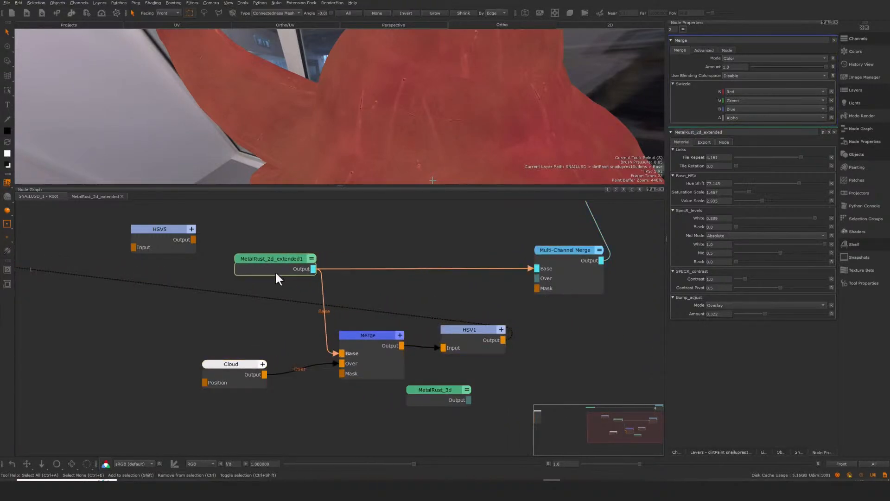
left_click_drag(557, 283, 561, 284)
left_click_drag(438, 403, 440, 436)
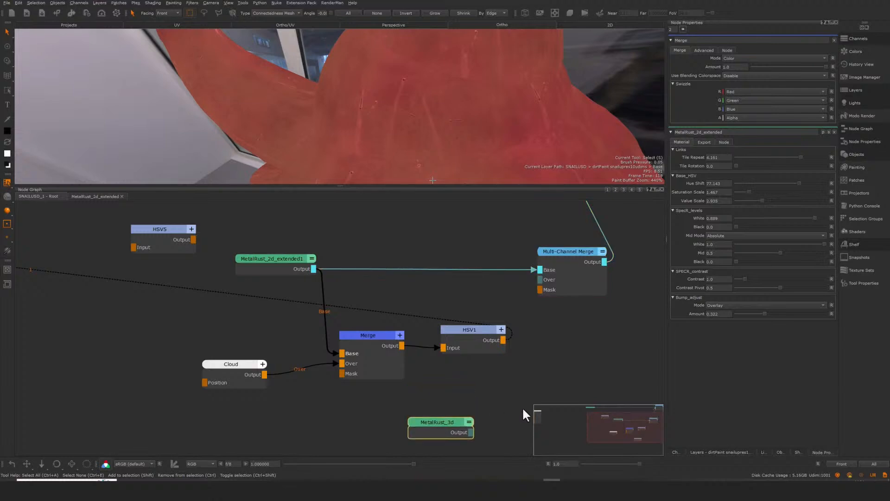
Connect HSV1's output to the Base channel of the second Multi-Channel Merge's Base input
left_click_drag(504, 342, 573, 263)
left_click(572, 272)
middle_click_drag(513, 243, 507, 261)
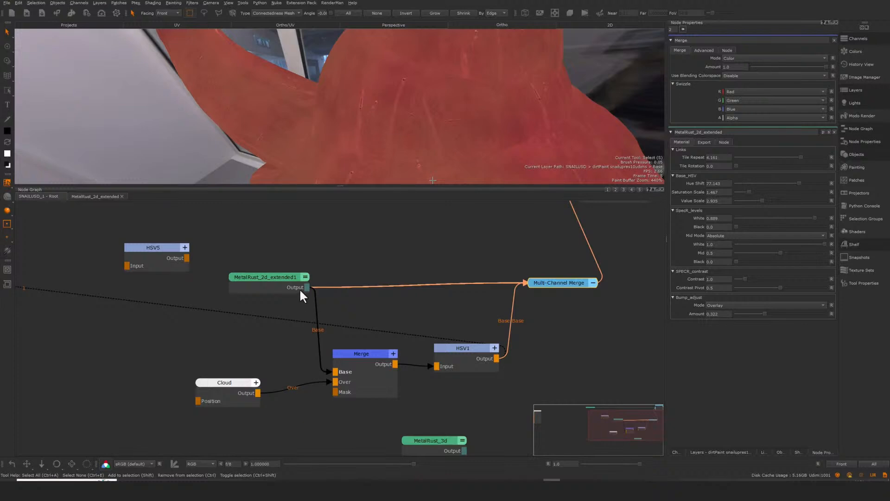
left_click_drag(268, 276, 262, 276)
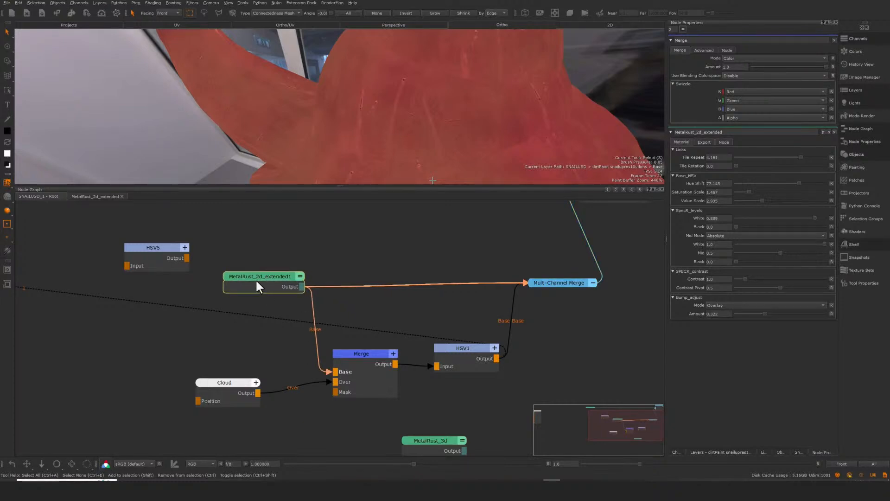
Move the unused HSV5 node aside and frame the MetalRust_2d_extended1, Cloud, Merge, HSV1 and second Multi-Channel Merge nodes with a Backdrop
left_click(474, 366)
scroll(512, 343, "down", 1)
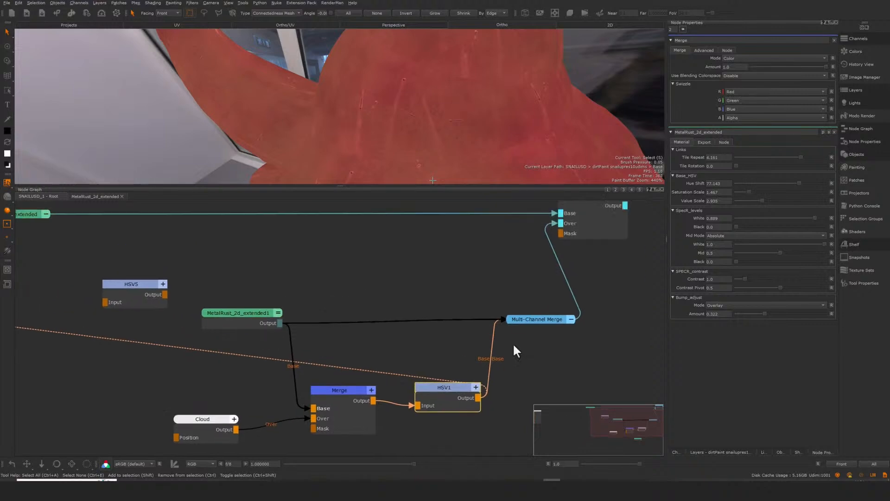
left_click_drag(164, 291, 128, 281)
middle_click_drag(278, 254, 363, 215)
left_click_drag(279, 228, 635, 382)
key("Tab")
type("ba")
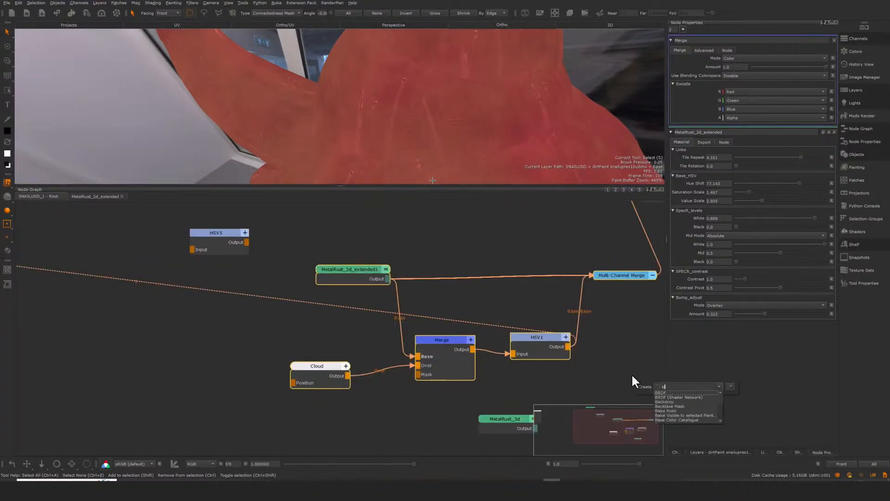
key("Return")
left_click_drag(498, 251, 466, 258)
middle_click_drag(481, 257, 476, 268)
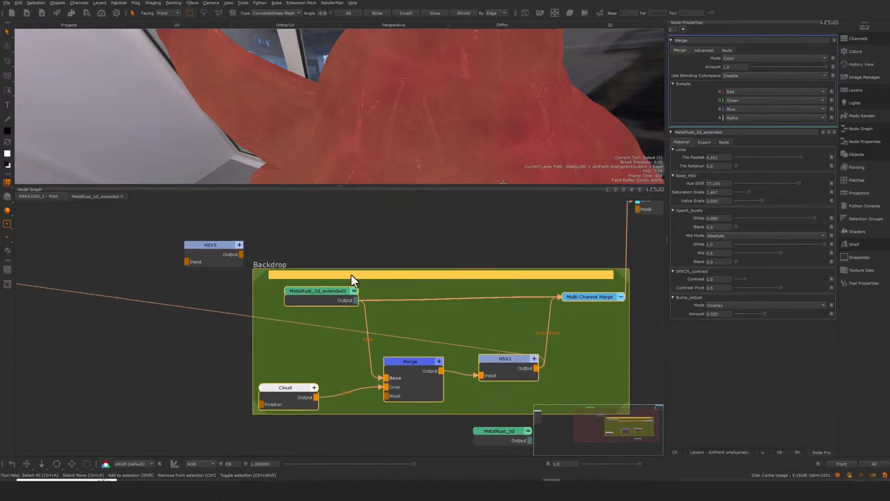
Rename the new backdrop around the color branch to RED
double_click(346, 272)
double_click(759, 58)
type("RED")
key("Return")
middle_click_drag(573, 246, 467, 272)
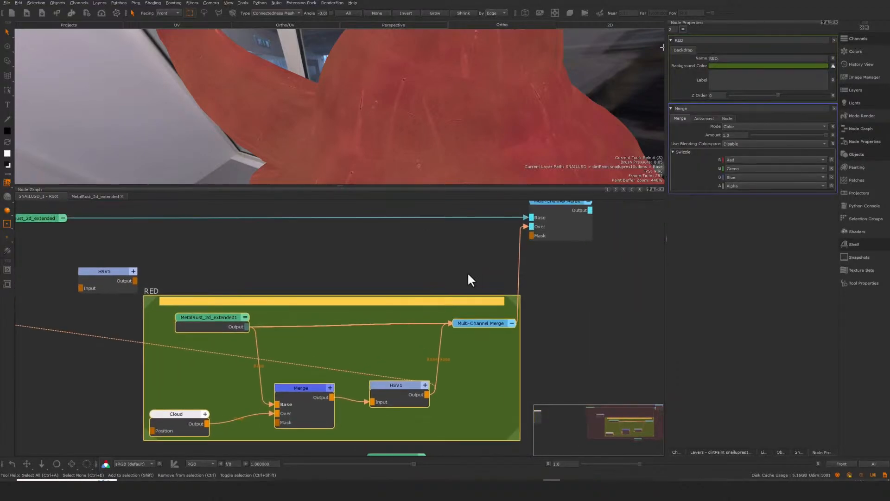
Reposition the final Multi-Channel Merge node slightly above the RED backdrop
scroll(481, 278, "down", 1)
left_click(553, 253)
left_click_drag(553, 227, 558, 229)
middle_click_drag(522, 105, 553, 105, "alt")
scroll(553, 105, "down", 1)
middle_click_drag(279, 273, 326, 283)
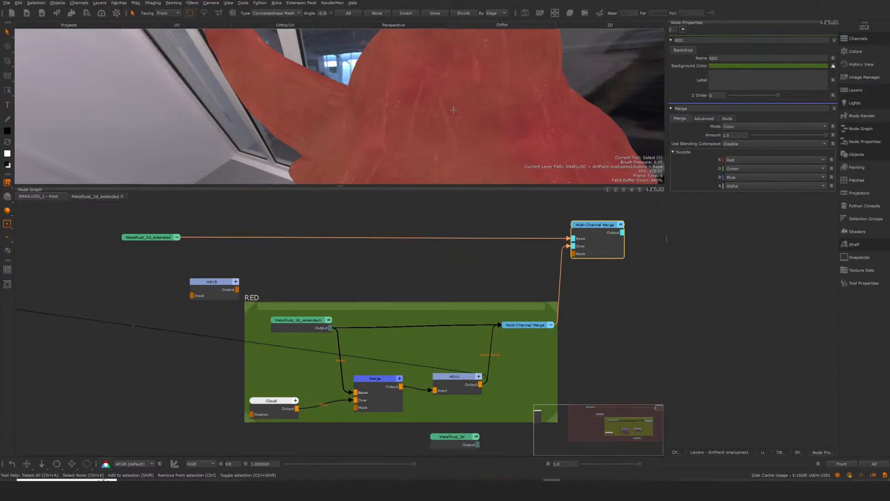
Preview the MetalRust_2d_extended material on the snail and examine its surface up close and on the whole model
right_click(146, 241)
left_click(153, 245)
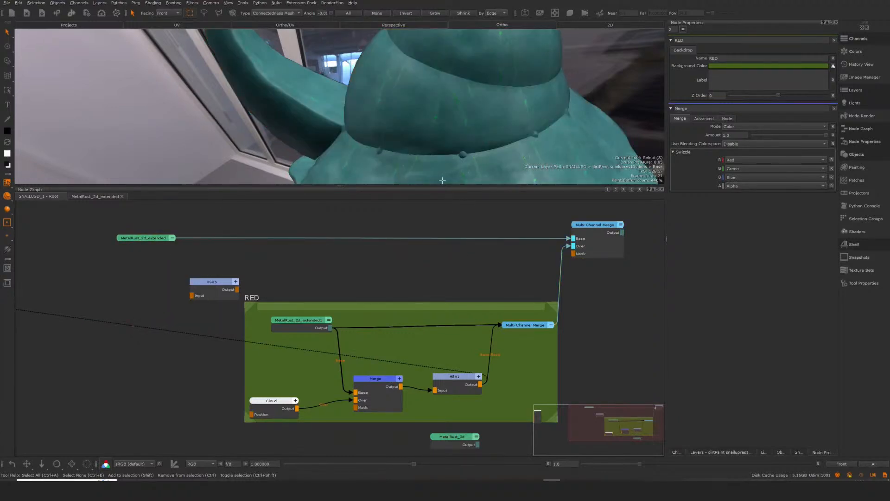
middle_click_drag(396, 120, 398, 102)
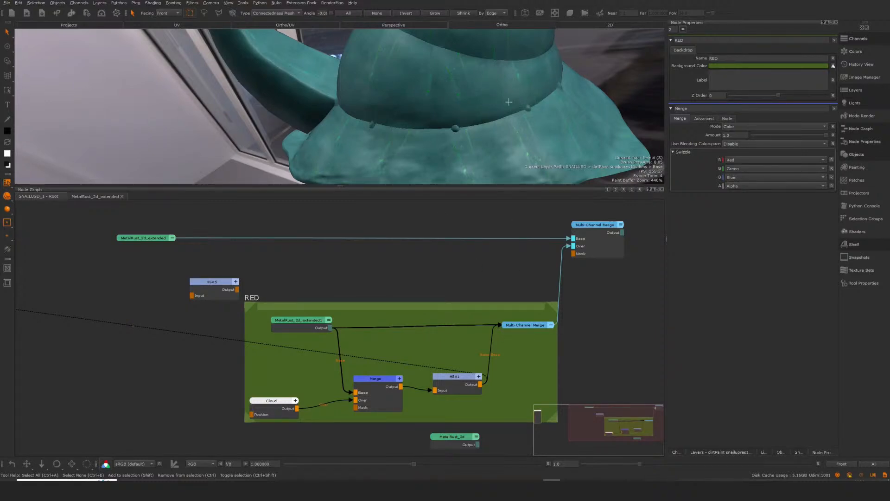
middle_click_drag(508, 102, 480, 179)
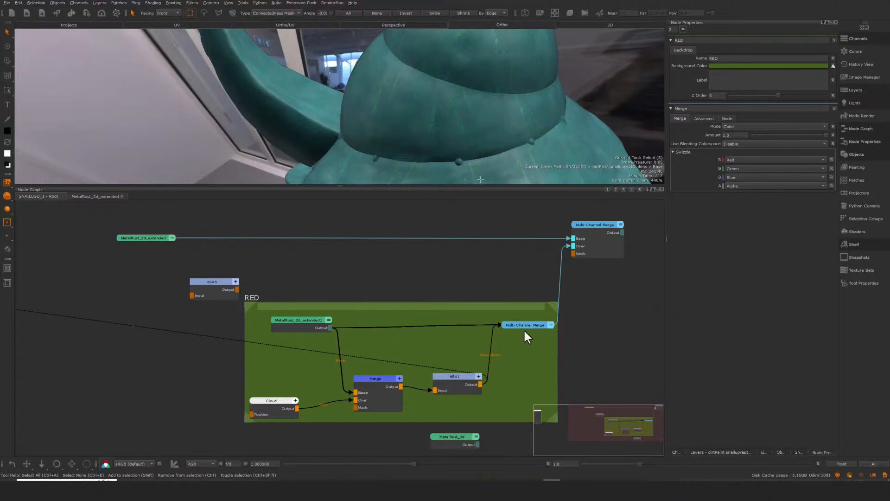
left_click_drag(525, 331, 528, 333)
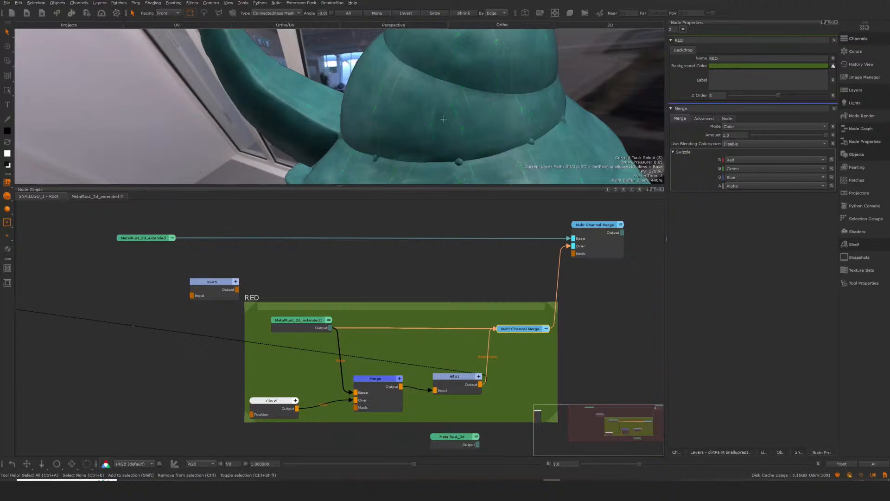
middle_click_drag(462, 139, 445, 115)
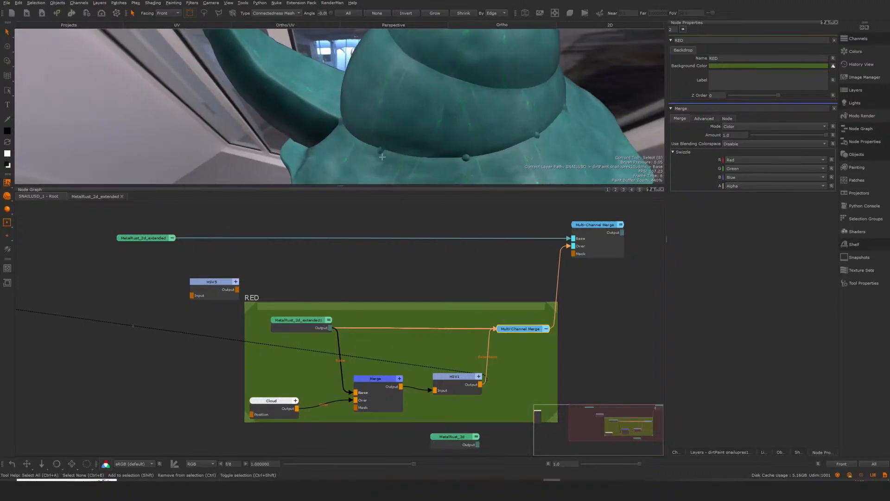
key("space")
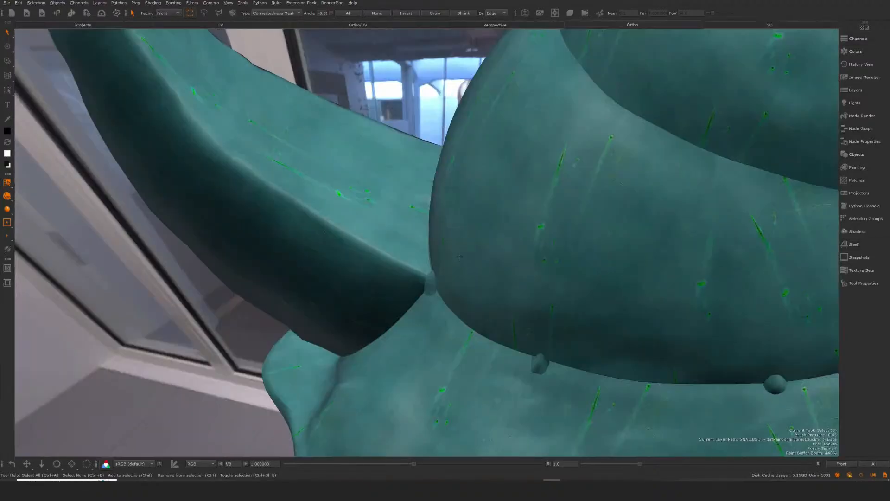
middle_click_drag(459, 254, 290, 215, "alt")
right_click_drag(290, 215, 522, 157, "alt")
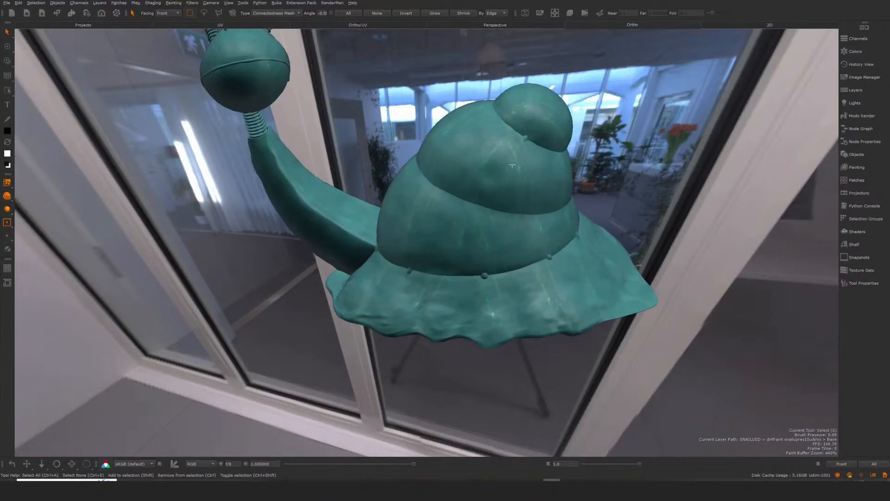
key("space")
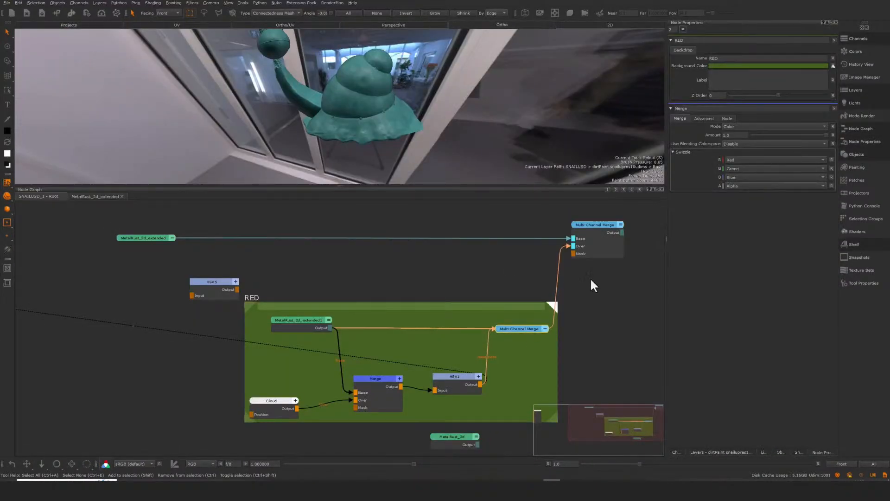
Add a 2048 x 2048, 16bit (Half) scalar Paint node, connect it to the final Multi-Channel Merge's Mask input and preview that merge
middle_click_drag(589, 277, 527, 272)
left_click_drag(554, 238, 574, 235)
left_click(563, 317)
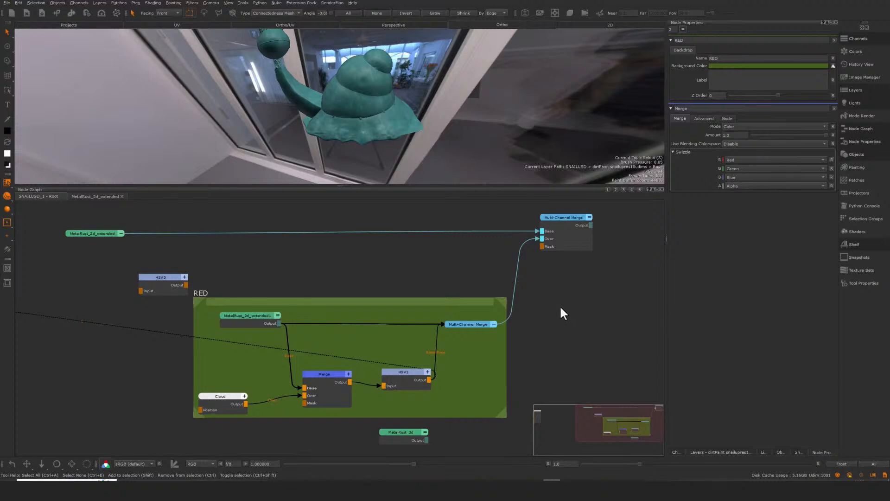
key("p")
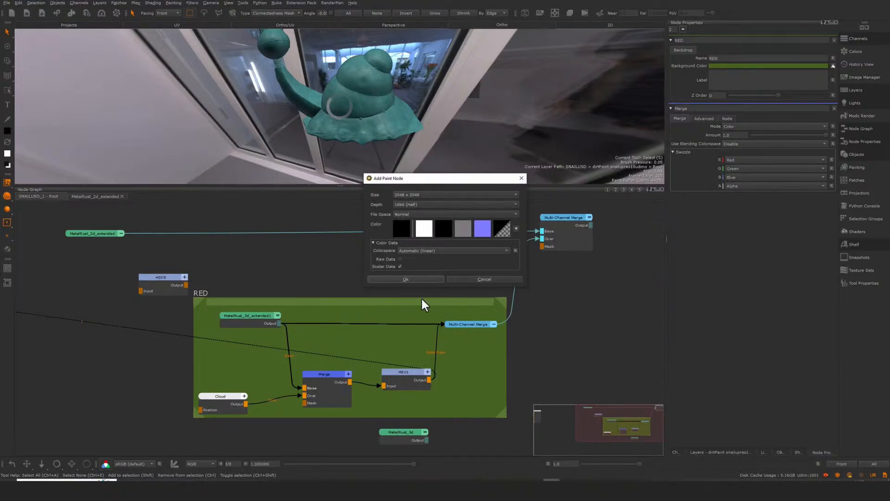
left_click(420, 278)
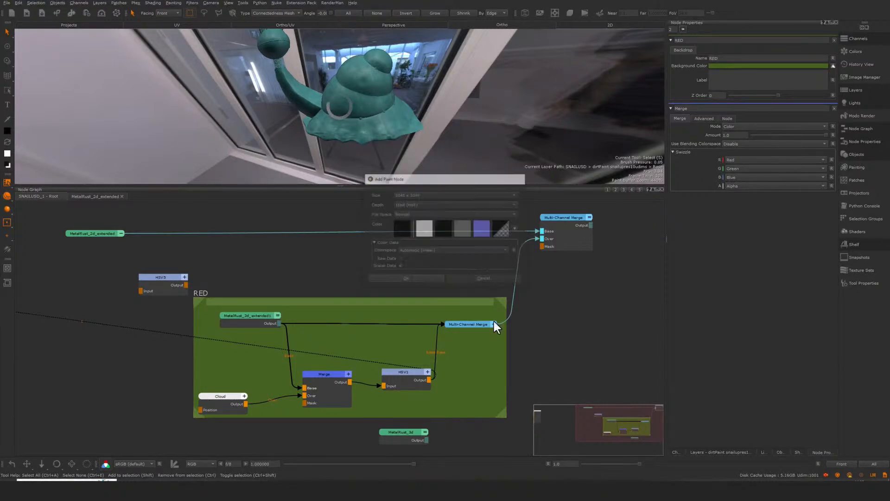
left_click_drag(580, 320, 555, 335)
left_click_drag(570, 240, 580, 242)
mouse_move(585, 333)
left_mouse_down()
mouse_move(623, 261)
mouse_move(558, 247)
mouse_move(581, 242)
left_mouse_up()
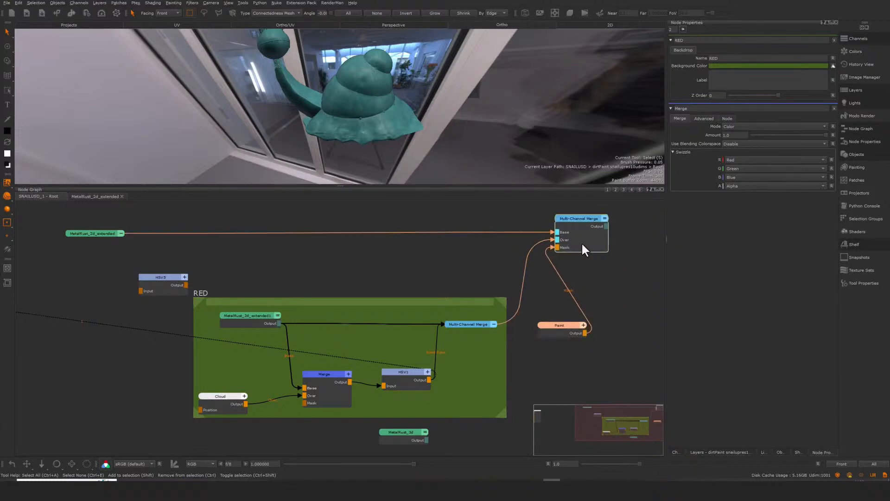
right_click(582, 242)
left_click(611, 250)
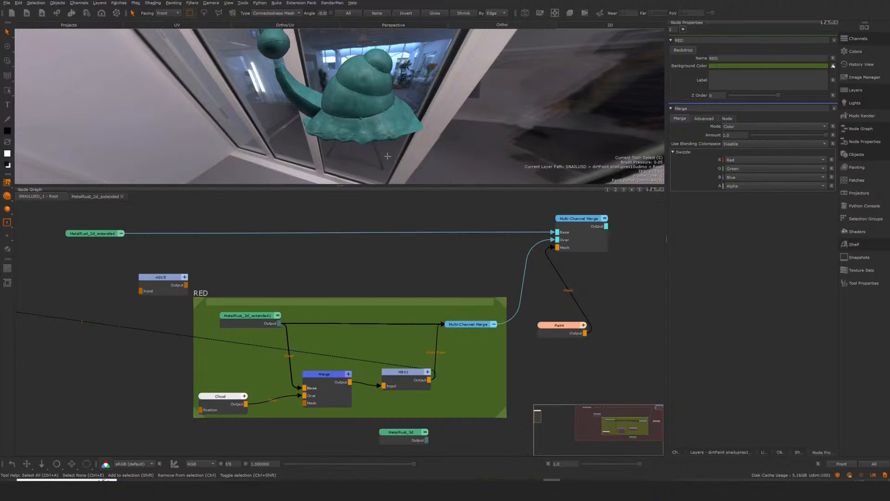
With the Paint mask node active, select the lower shell section of the snail and fill it with white
left_click_drag(555, 329, 539, 346)
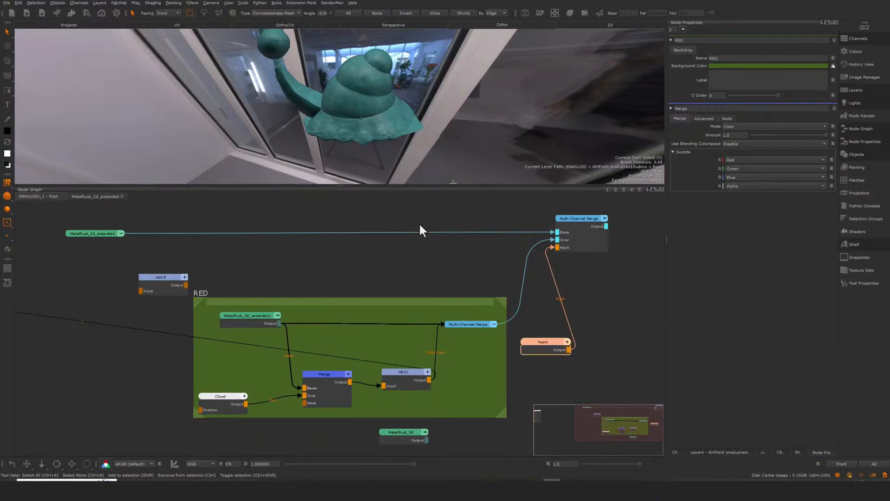
middle_click_drag(391, 133, 423, 142, "alt")
right_click_drag(423, 143, 435, 116, "alt")
left_click_drag(435, 116, 398, 135, "alt")
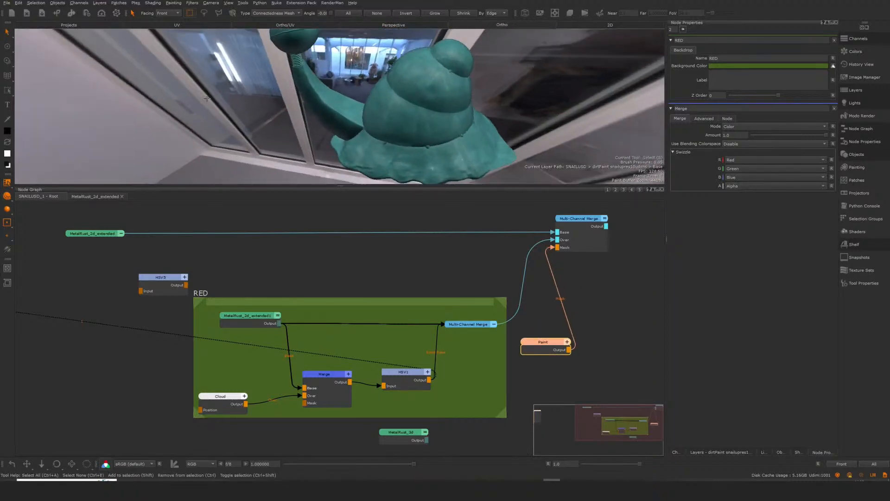
left_click(401, 128)
left_click_drag(7, 153, 393, 126)
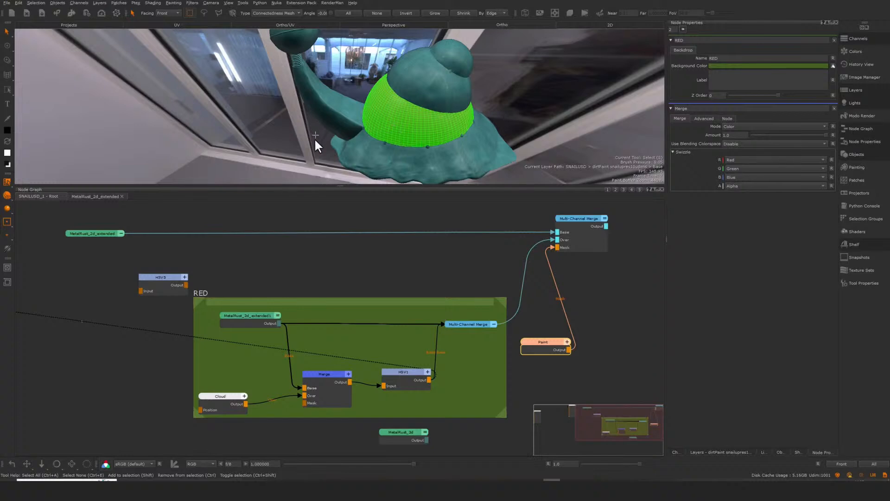
left_click(291, 163)
left_click_drag(311, 132, 424, 108, "alt")
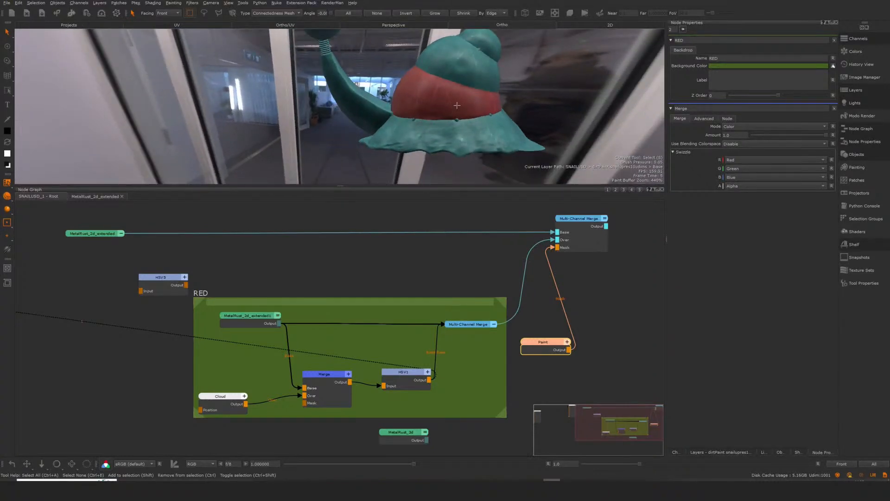
Shift the final Multi-Channel Merge node and inspect the masked red shell section together with the snail's head
scroll(520, 312, "down", 2)
left_click_drag(514, 262, 528, 262)
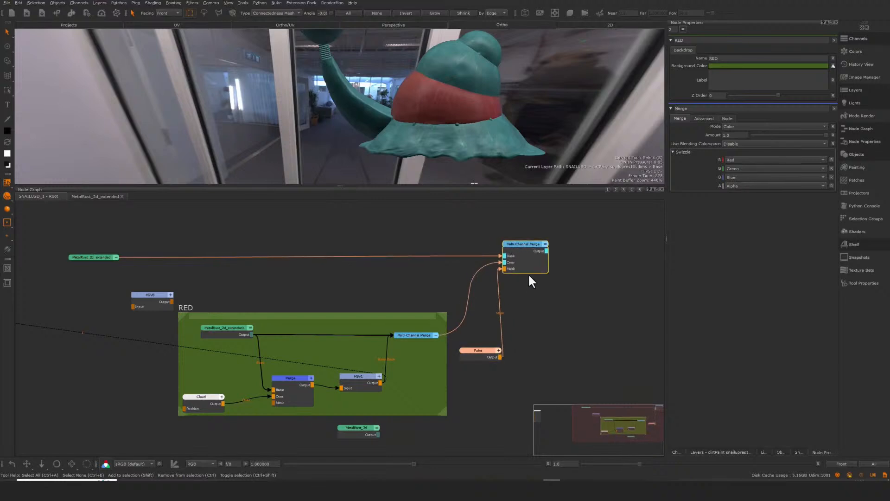
left_click_drag(434, 110, 433, 116, "alt")
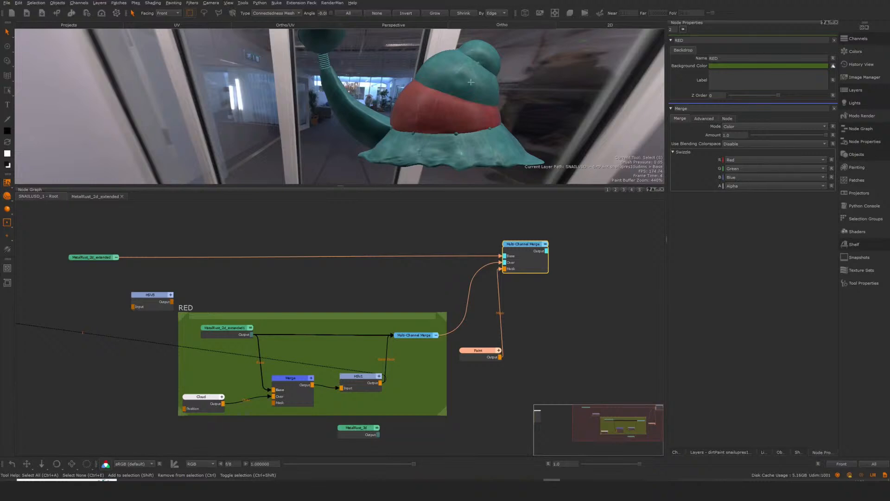
left_click_drag(506, 64, 340, 64, "alt")
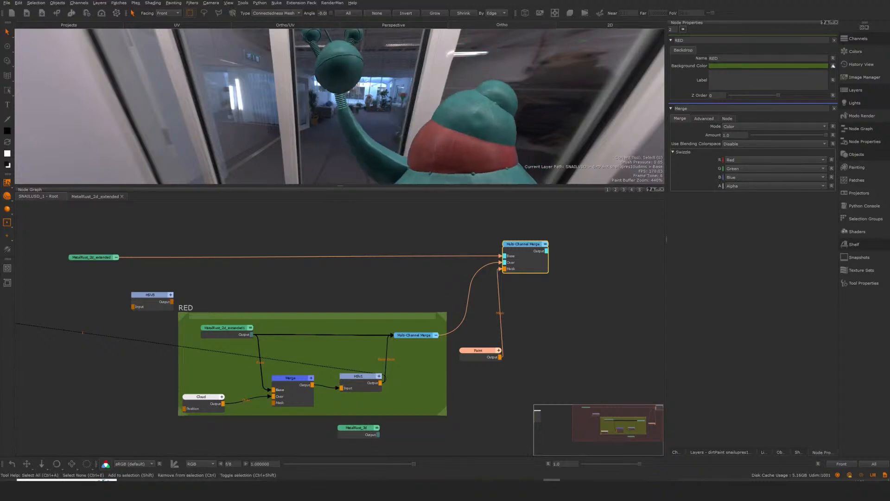
scroll(424, 232, "up", 1)
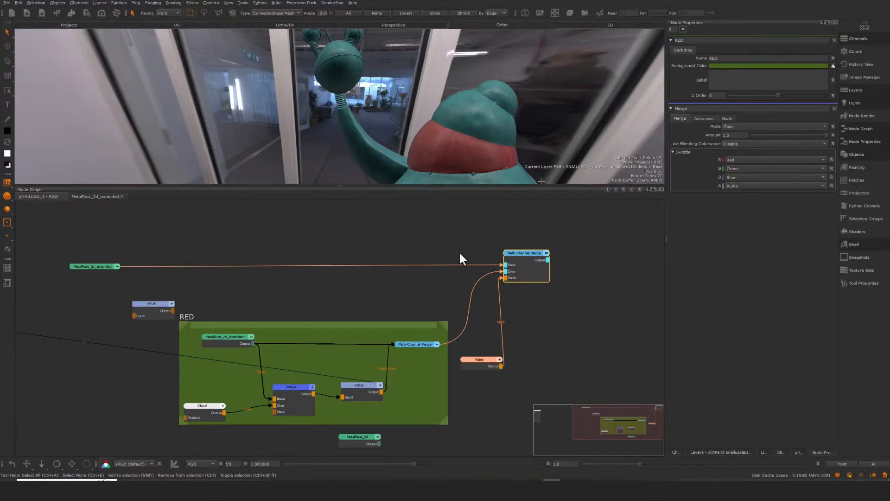
middle_click_drag(452, 243, 461, 259)
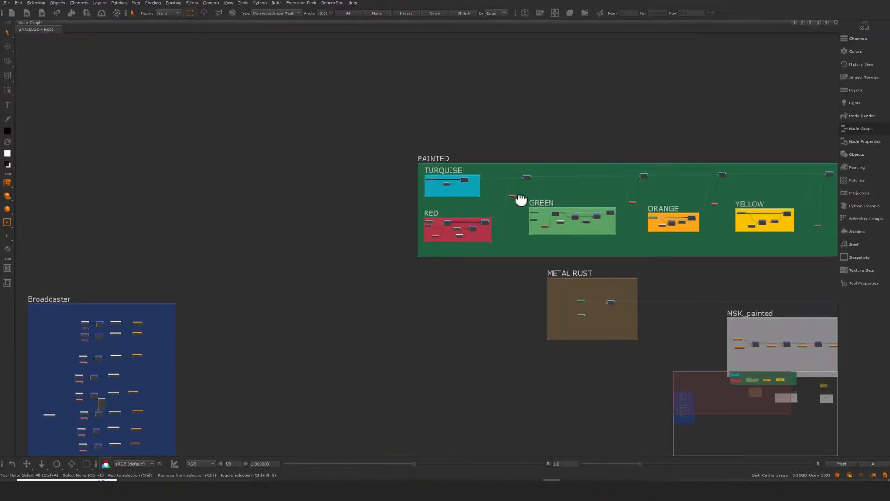
Examine the SNAILUSD graph's PAINTED color backdrops and the fully textured snail they produce
middle_click_drag(521, 200, 477, 261)
scroll(423, 268, "up", 3)
key("ctrl+space")
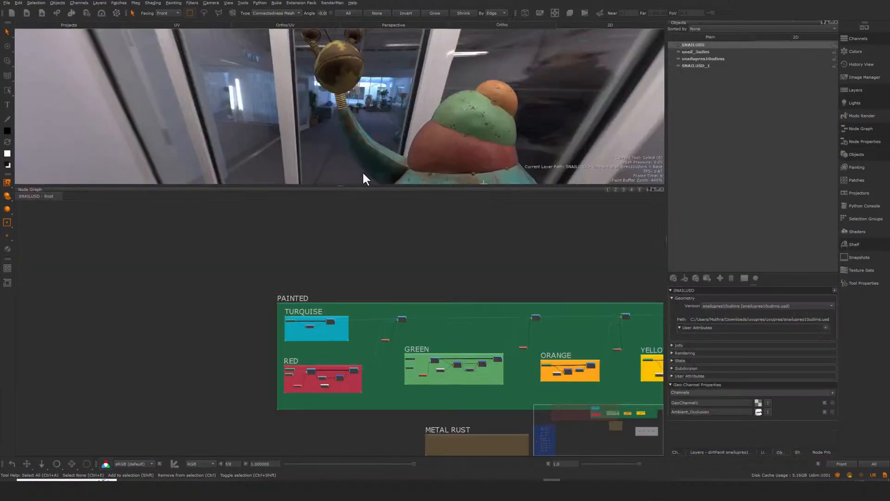
key("ctrl+space")
middle_click_drag(622, 260, 408, 209, "alt")
scroll(408, 209, "down", 2)
left_click_drag(408, 208, 431, 269, "alt")
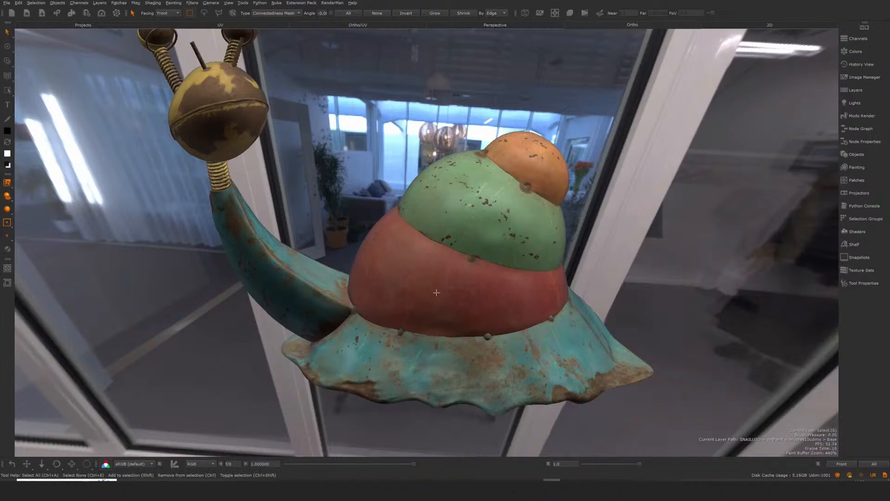
key("ctrl+space")
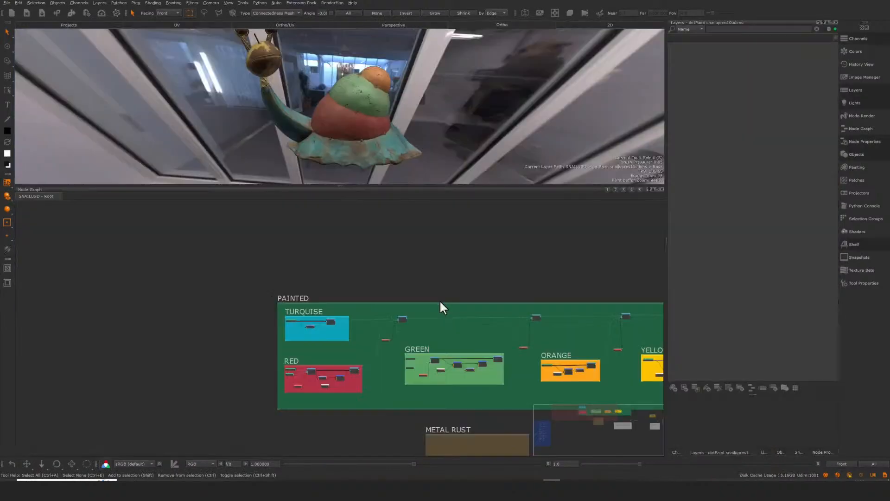
Preview the Broadcaster3 (MSK_dirt1) and Broadcaster4 (MSK_dirt2) mask outputs on the snail
right_click_drag(432, 275, 374, 300, "alt")
middle_click_drag(374, 300, 510, 236)
right_click_drag(511, 236, 322, 347, "alt")
middle_click_drag(322, 348, 514, 211)
right_click_drag(492, 248, 533, 259, "alt")
middle_click_drag(457, 265, 410, 284)
middle_click_drag(406, 231, 416, 371)
right_click_drag(385, 348, 459, 256, "alt")
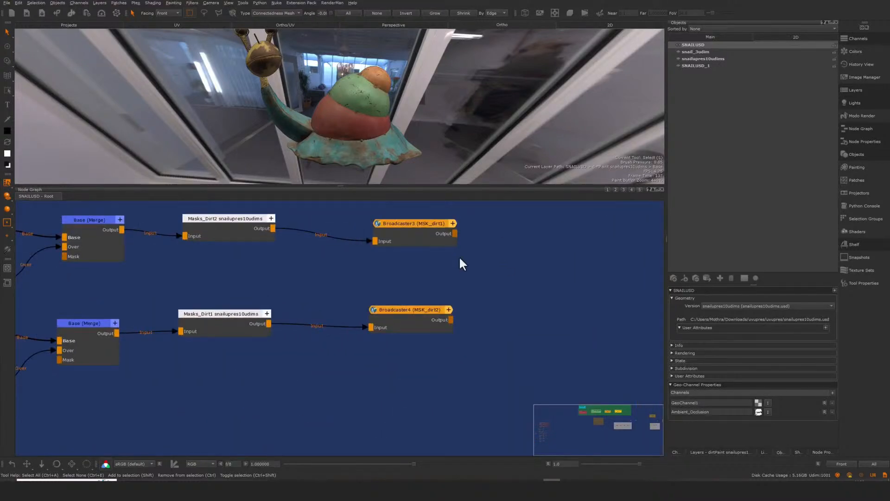
left_click(419, 231)
key("1")
left_click(405, 323)
key("1")
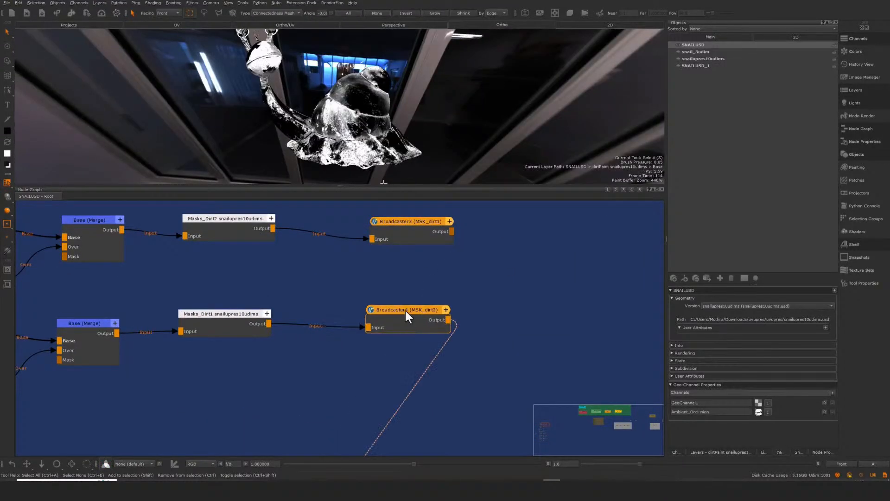
Open the properties of the Broadcaster3 (MSK_dirt1) node to check its channel
middle_click_drag(371, 384, 339, 402)
right_click_drag(483, 293, 447, 288, "alt")
middle_click_drag(391, 270, 390, 295)
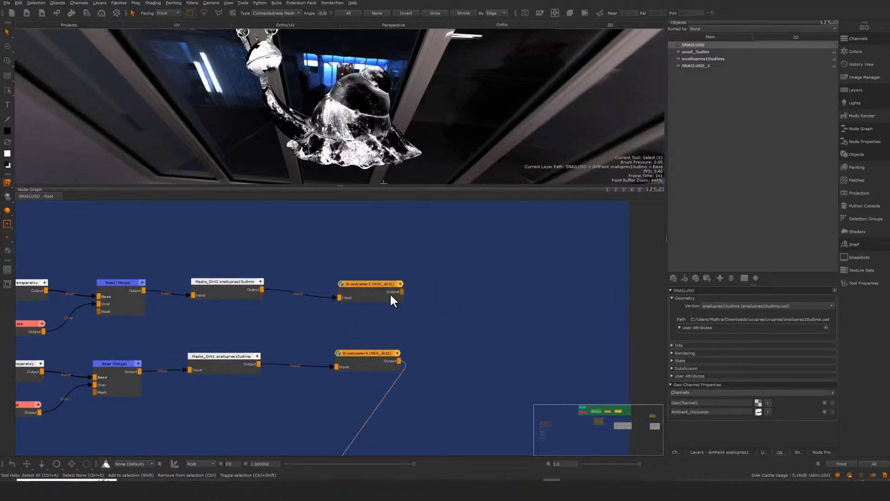
double_click(373, 286)
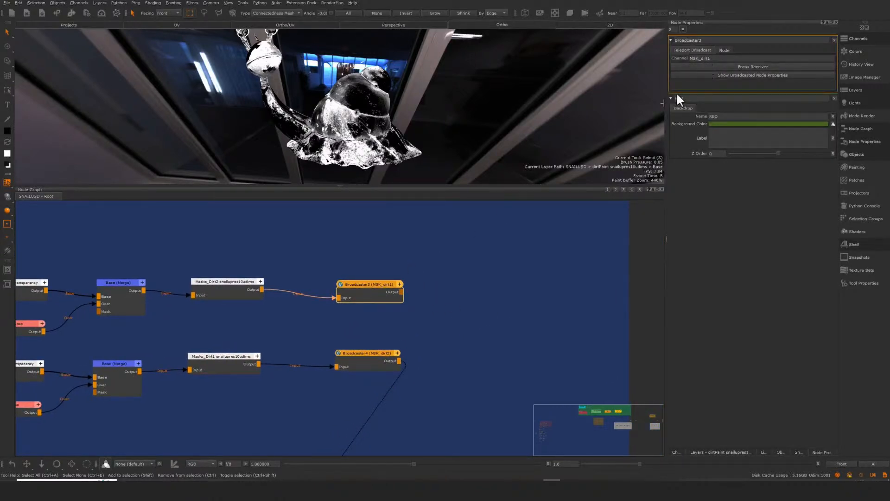
Add a Teleport Receiver node in the empty graph area beside the Broadcaster backdrop
left_click(538, 274)
middle_click_drag(539, 274, 359, 347)
scroll(469, 291, "down", 3)
middle_click_drag(516, 294, 403, 341)
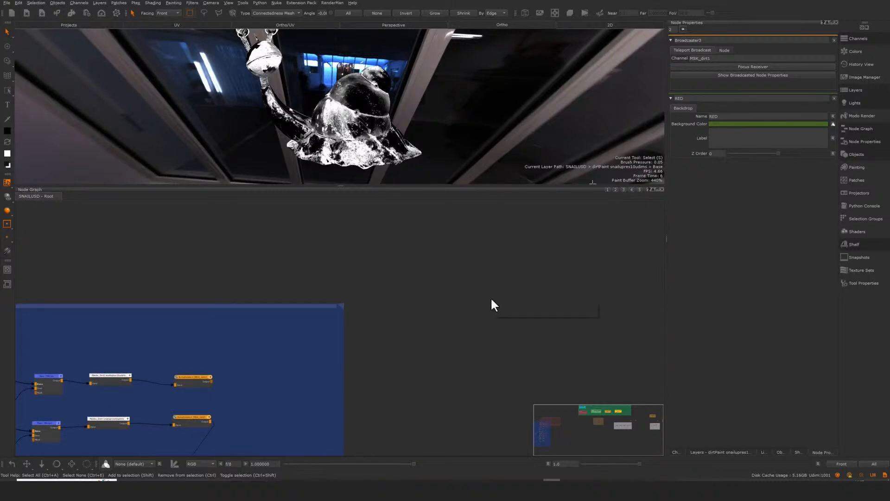
key("Tab")
type("tele")
key("Down")
key("Down")
key("Return")
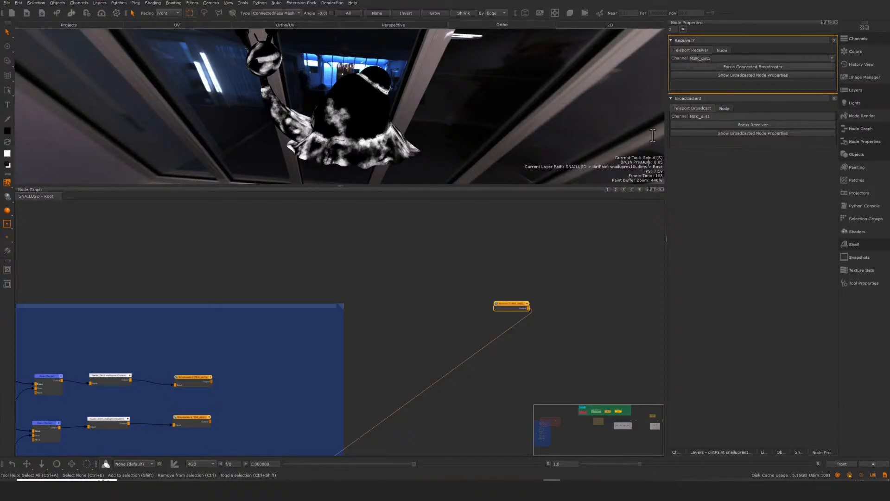
Try the receiver on the MSK_metal, MSK_dirt2 and MSK_turquise channels, and delete it after the check
left_click(830, 57)
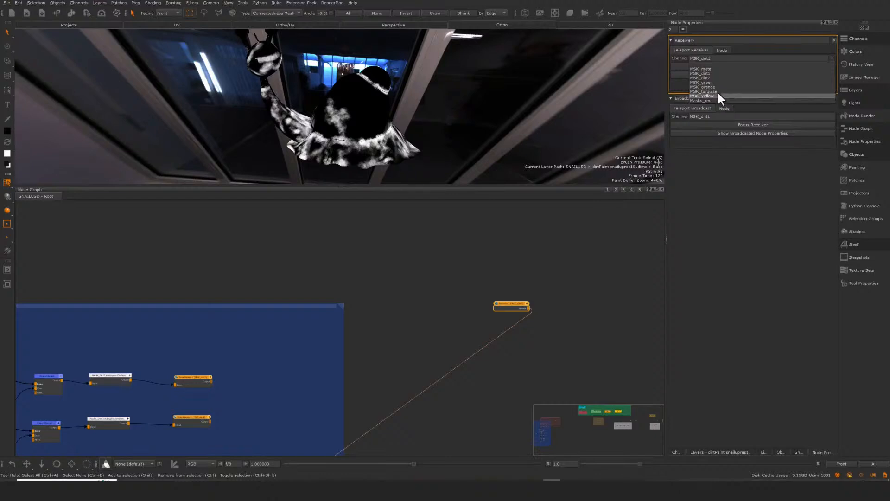
left_click(708, 69)
left_click(831, 58)
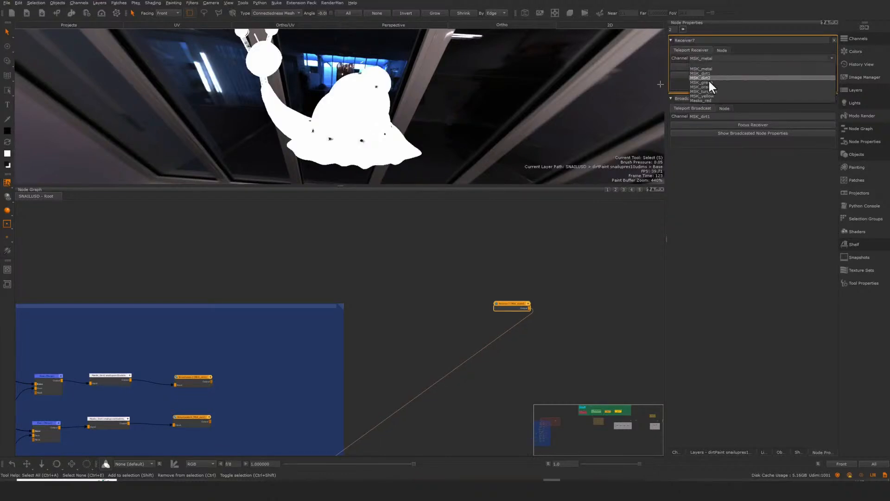
left_click(709, 78)
left_click(830, 56)
left_click(733, 91)
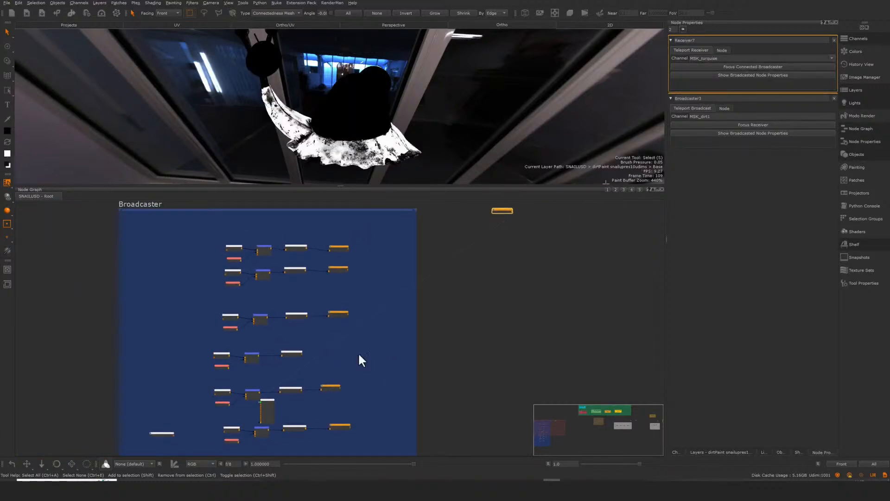
middle_click_drag(511, 204, 410, 310)
key("Delete")
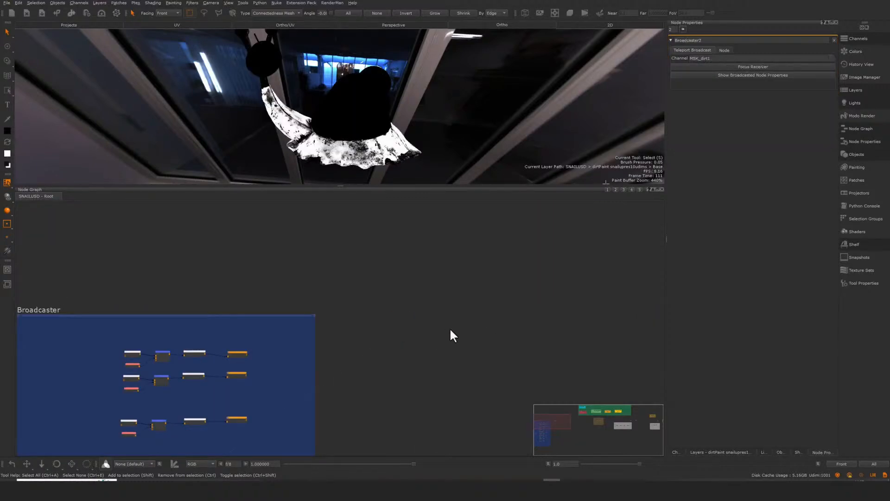
View the Multi-Channel Merge combining the TURQUISE and RED branches on the snail with full lighting
middle_click_drag(545, 309, 417, 321)
scroll(417, 321, "down", 3)
middle_click_drag(540, 291, 304, 370)
scroll(431, 360, "up", 5)
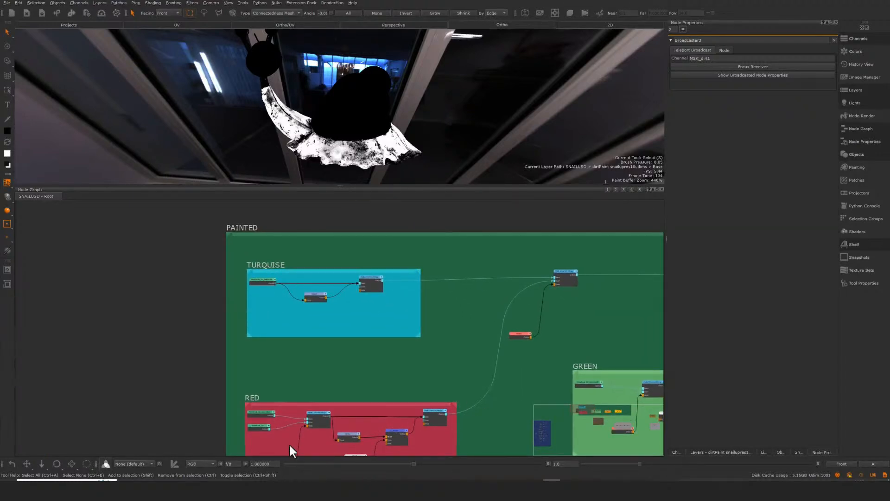
left_click(566, 278)
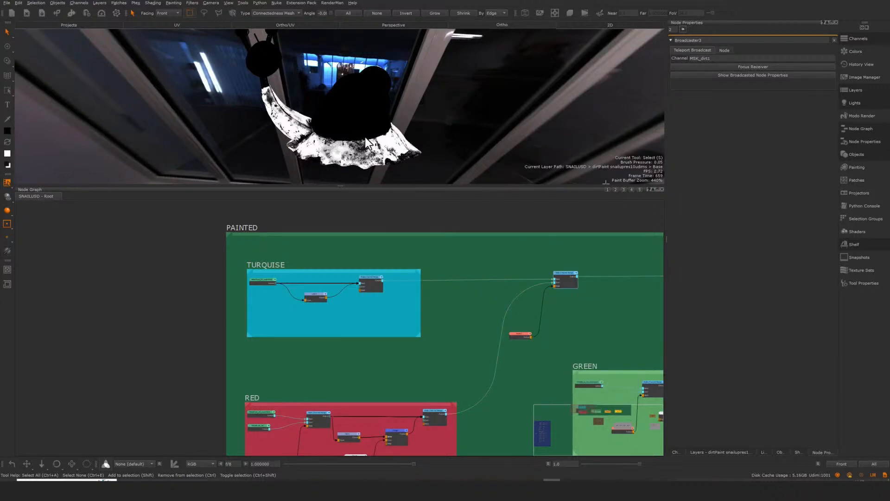
key("F3")
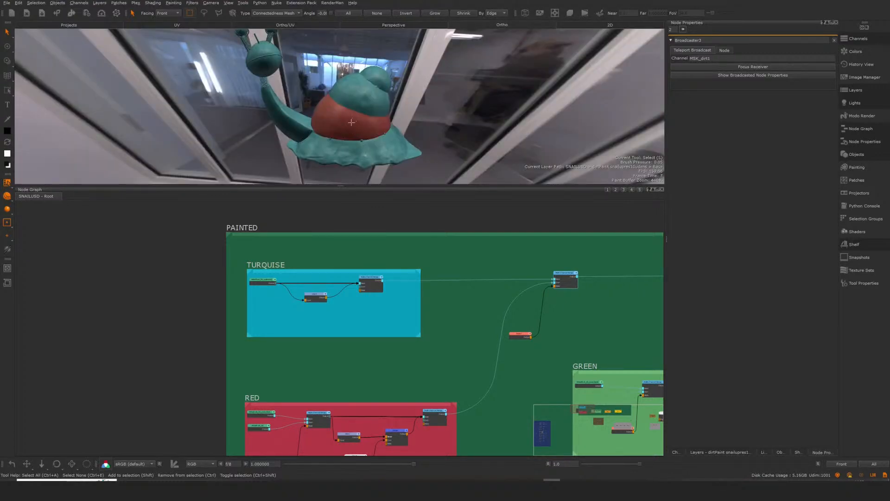
Examine the GREEN branch and preview the Multi-Channel Merge that layers it over the previous colors
middle_click_drag(474, 285, 62, 293)
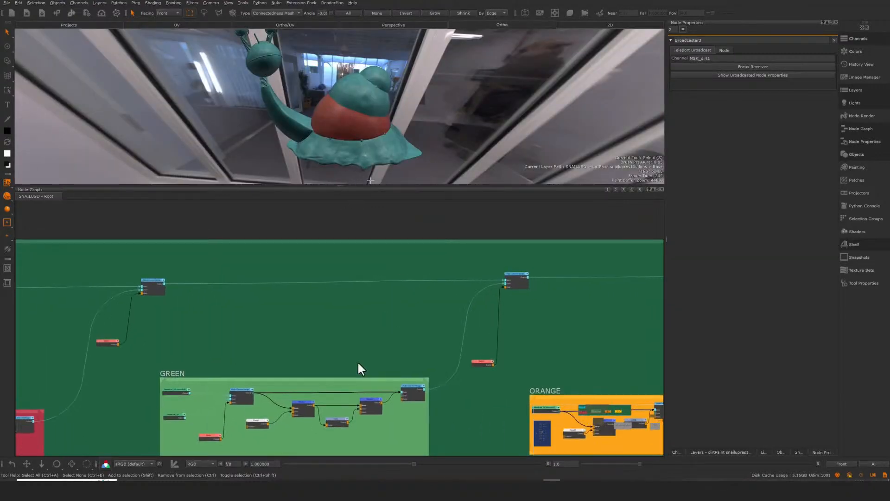
middle_click_drag(288, 354, 319, 308)
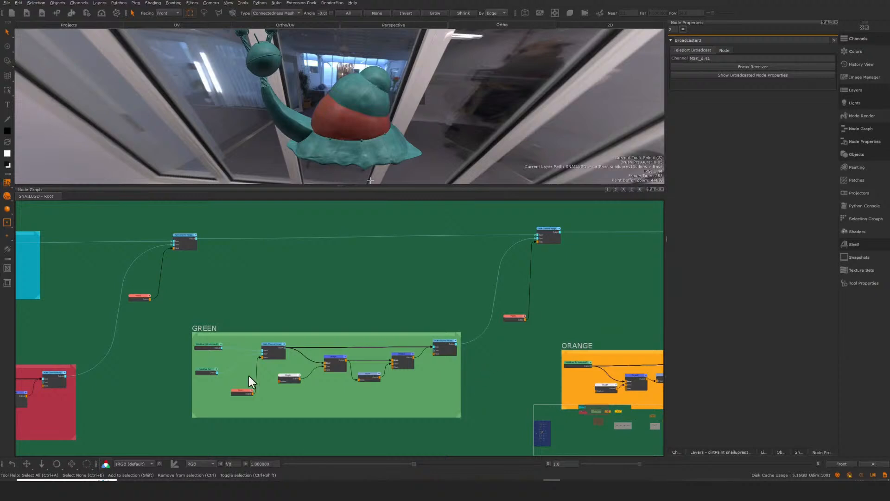
scroll(248, 376, "up", 2)
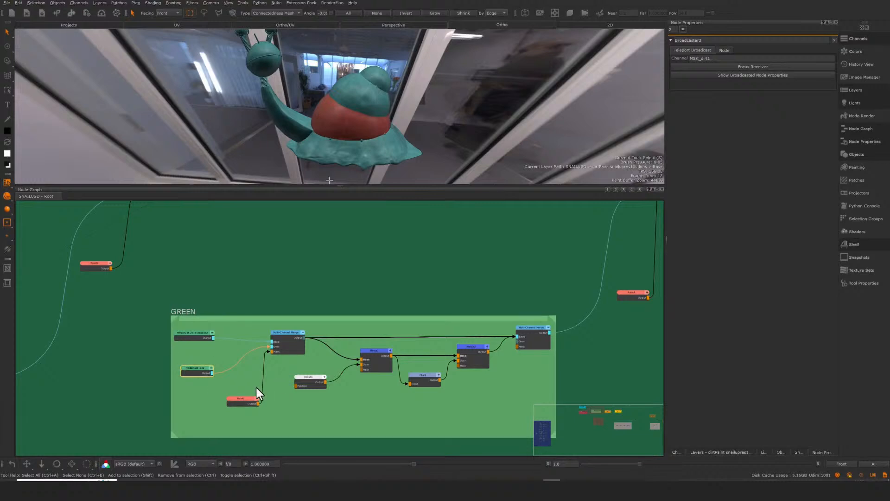
scroll(306, 384, "up", 2)
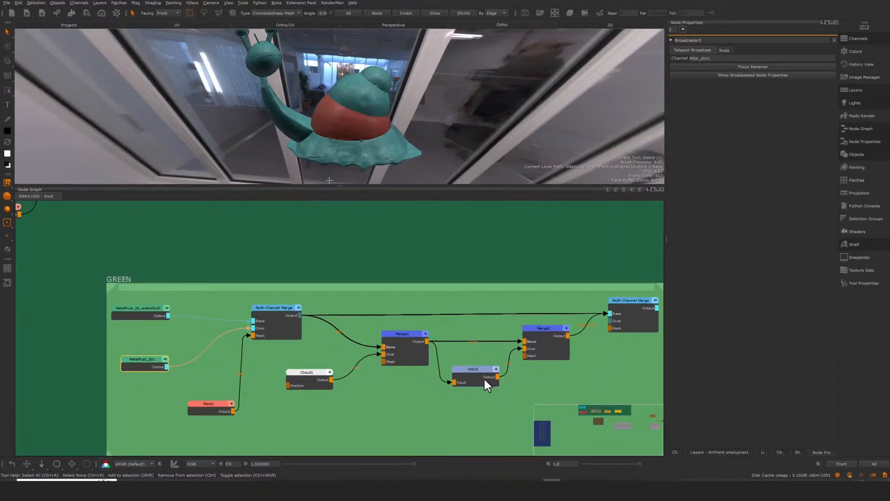
middle_click_drag(584, 314, 359, 343)
scroll(359, 343, "down", 3)
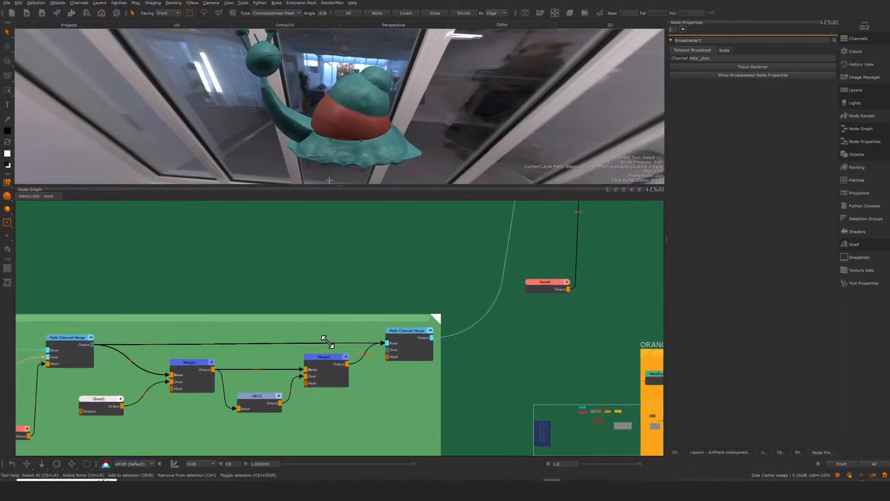
middle_click_drag(443, 285, 422, 322)
scroll(421, 322, "down", 2)
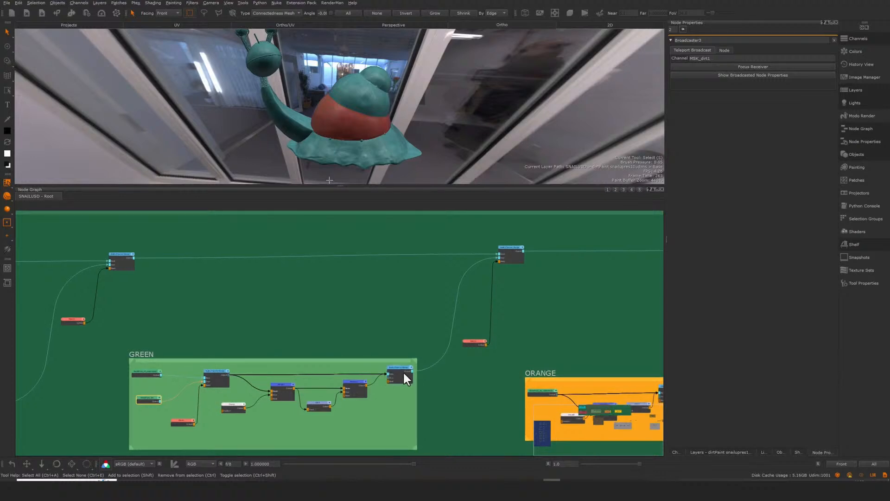
right_click(516, 258)
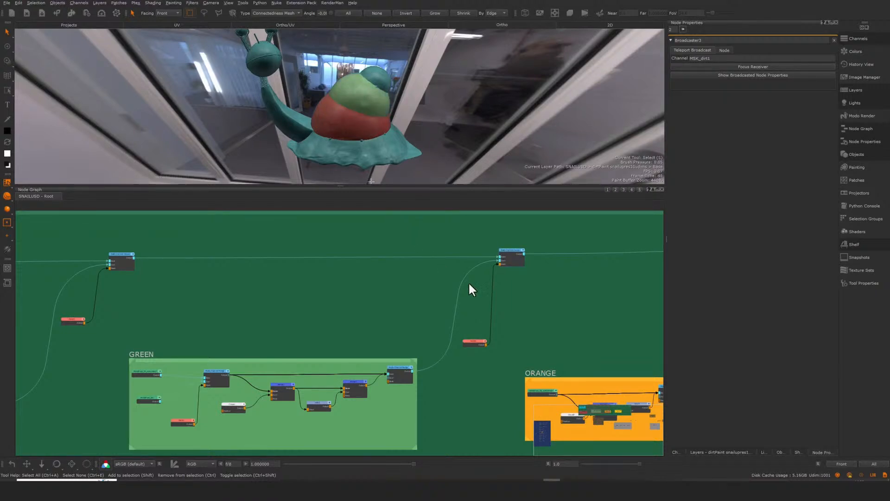
Preview the Principled BRDF output of the Multi-Channel Merge that adds the ORANGE branch
middle_click_drag(634, 290, 364, 268)
scroll(366, 267, "down", 1)
left_click_drag(487, 232, 490, 235)
key("v")
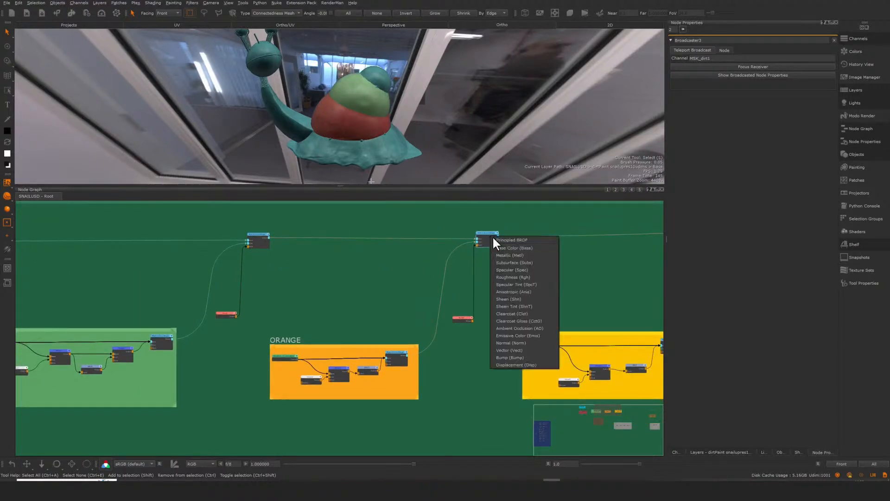
left_click(493, 238)
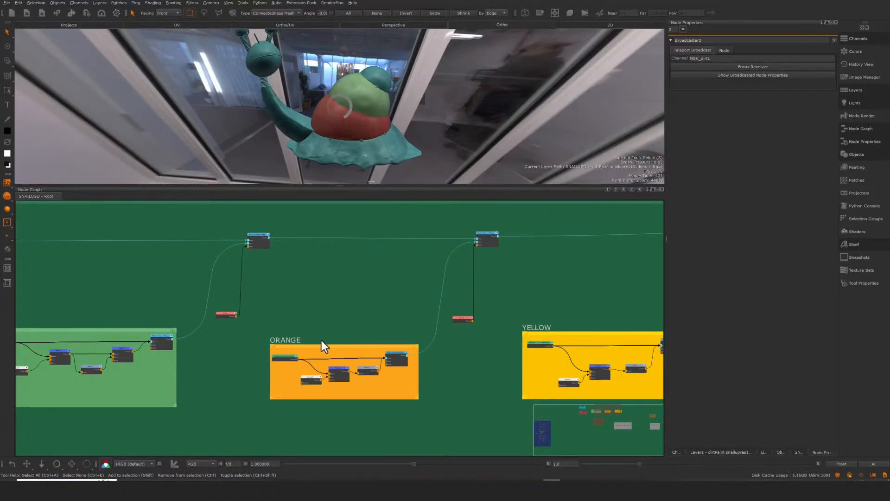
Inspect the Multi-Channel Merge fed by the YELLOW branch and the Multi-Channel Bake Point that follows it
middle_click_drag(506, 376, 264, 382)
middle_click_drag(554, 269, 483, 299)
left_click(480, 275)
left_click_drag(480, 273, 481, 271)
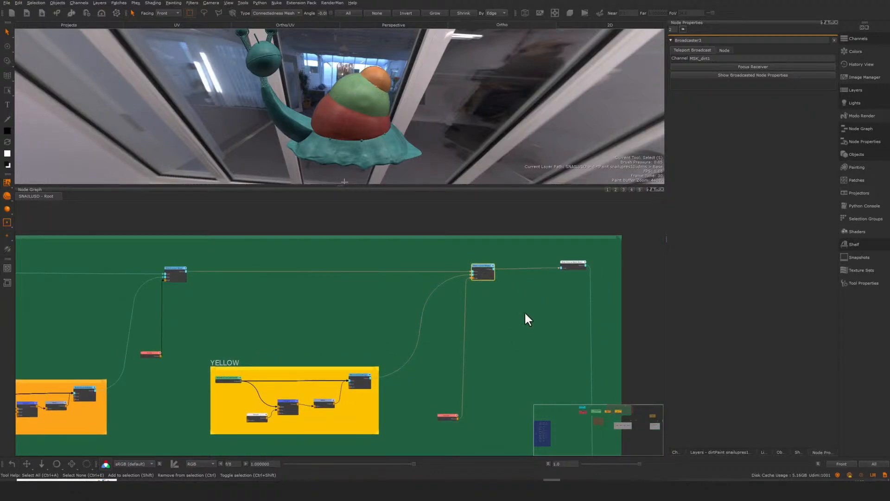
scroll(646, 242, "up", 6)
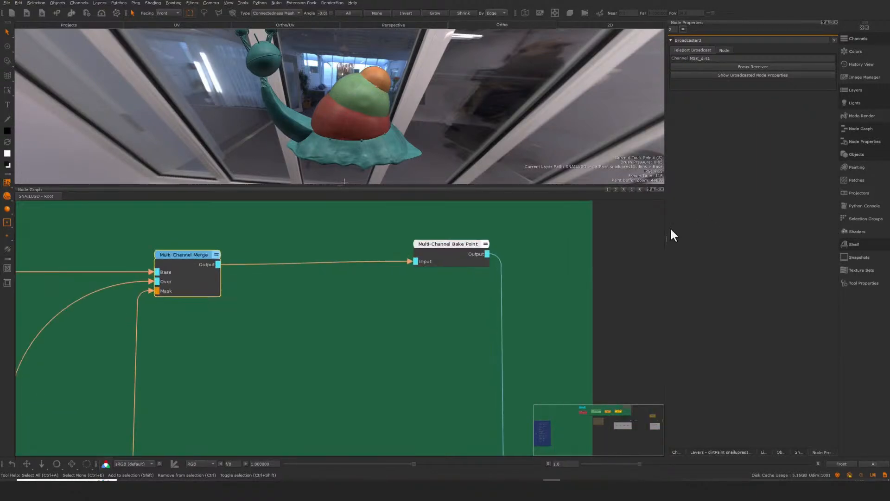
left_click(441, 259)
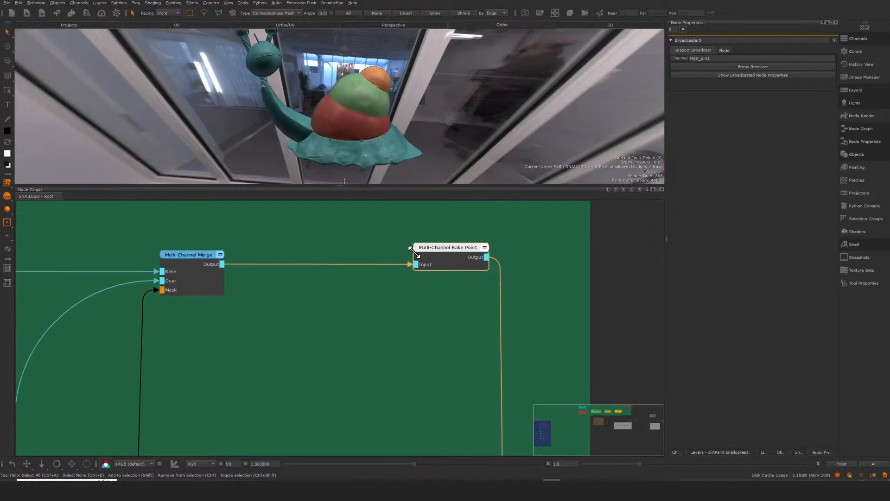
Examine how the color branches of the PAINTED backdrop chain together into the bake point
scroll(446, 250, "down", 4)
scroll(416, 355, "down", 3)
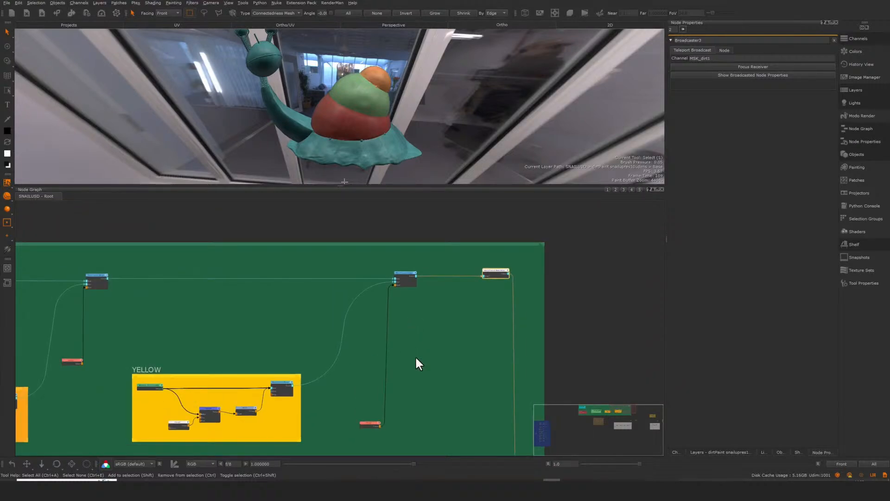
scroll(416, 355, "down", 5)
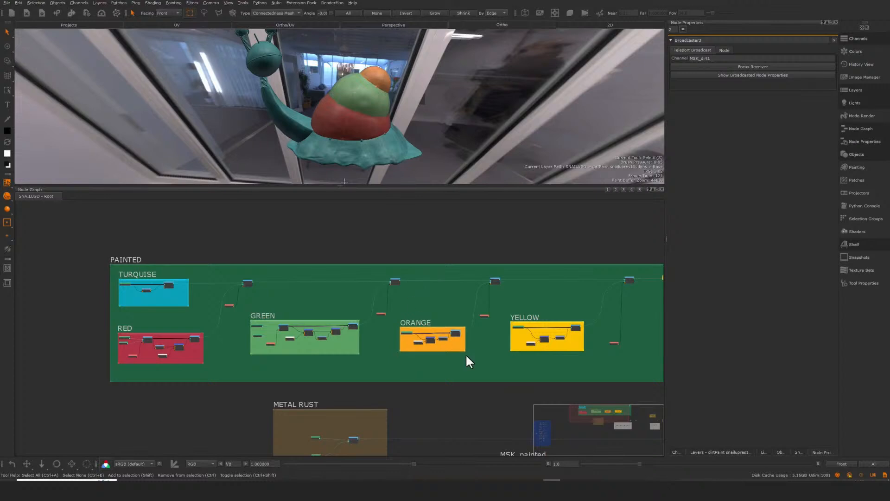
middle_click_drag(543, 335, 304, 343)
scroll(427, 302, "up", 3)
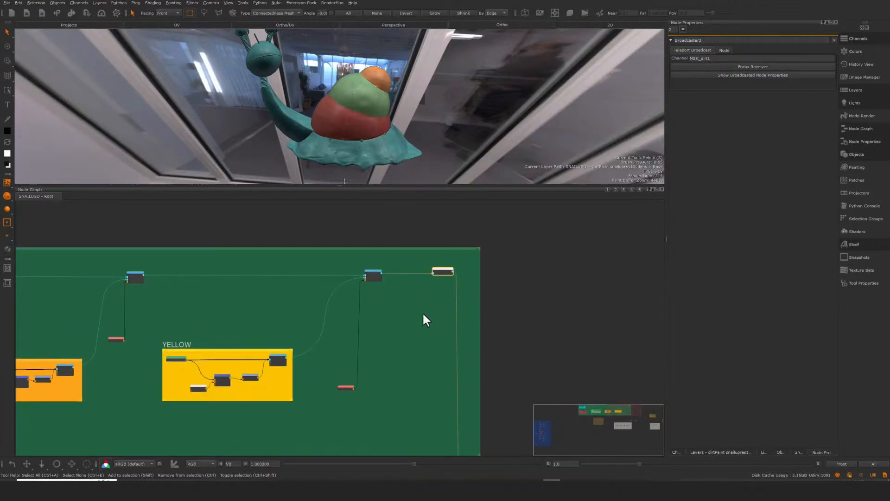
scroll(397, 303, "down", 2)
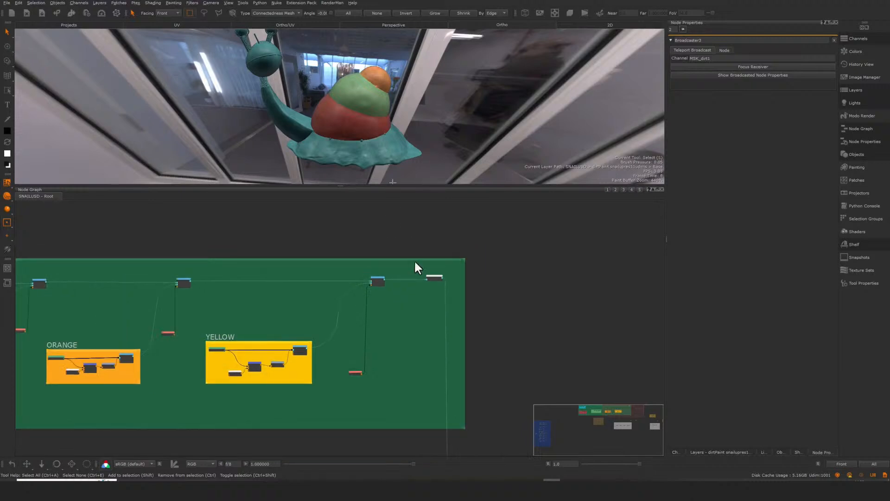
scroll(394, 278, "down", 3)
middle_click_drag(333, 303, 456, 306)
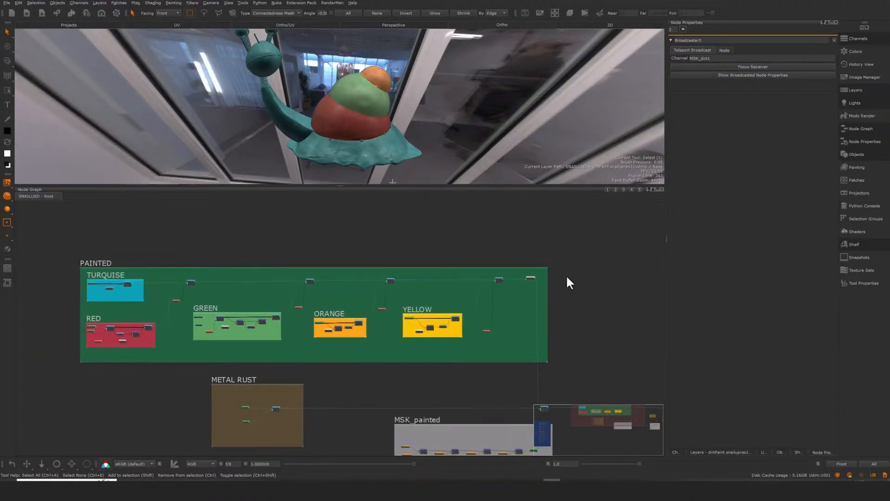
Preview the output of the Multi-Channel Bake Point at the end of the PAINTED chain on the snail
scroll(526, 289, "up", 8)
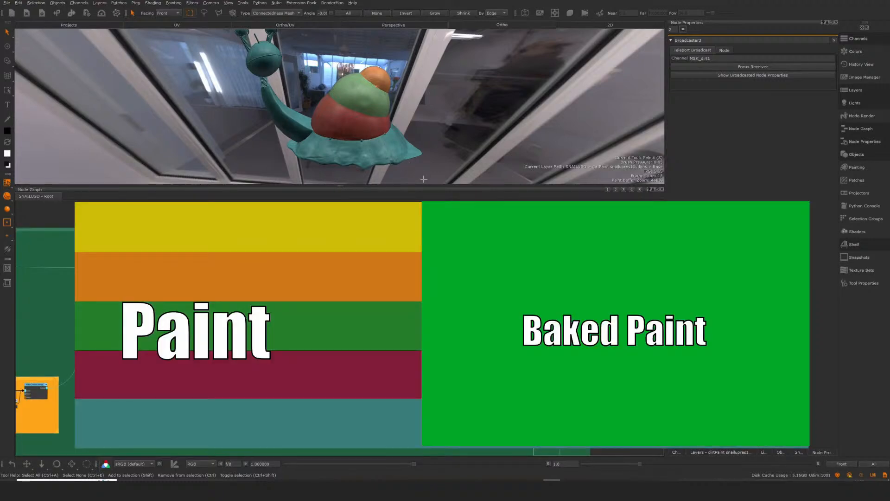
middle_click_drag(526, 289, 572, 292)
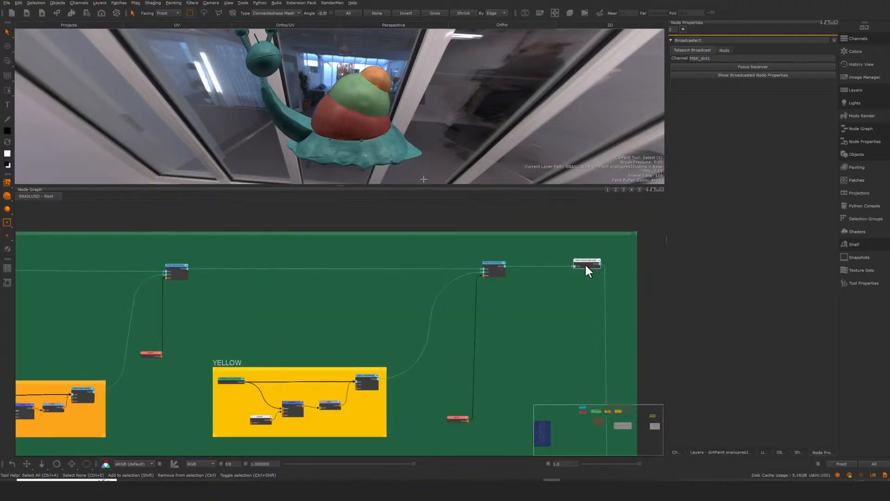
scroll(580, 268, "up", 2)
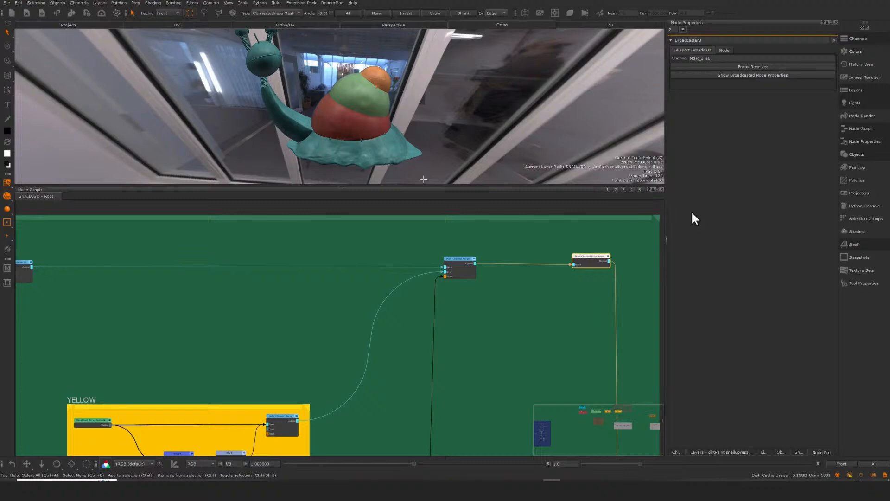
right_click(587, 254)
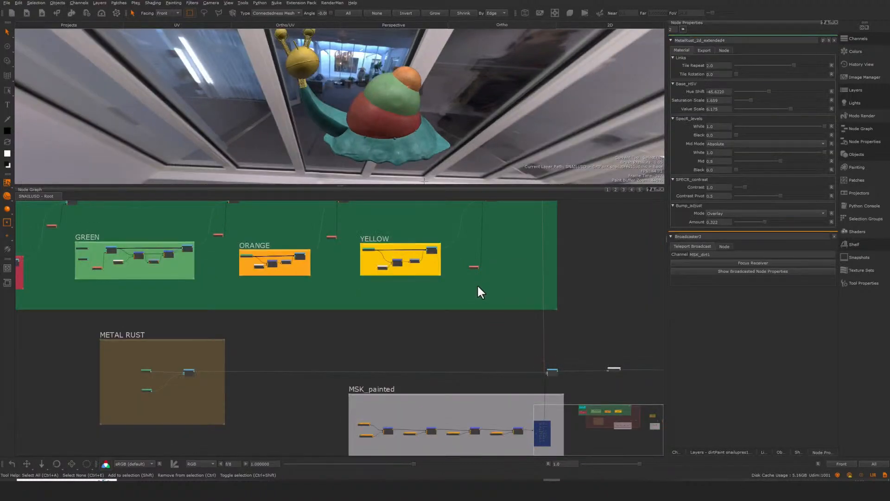
Preview the Multi-Channel Merge inside the METAL RUST backdrop on the snail
scroll(477, 284, "up", 2)
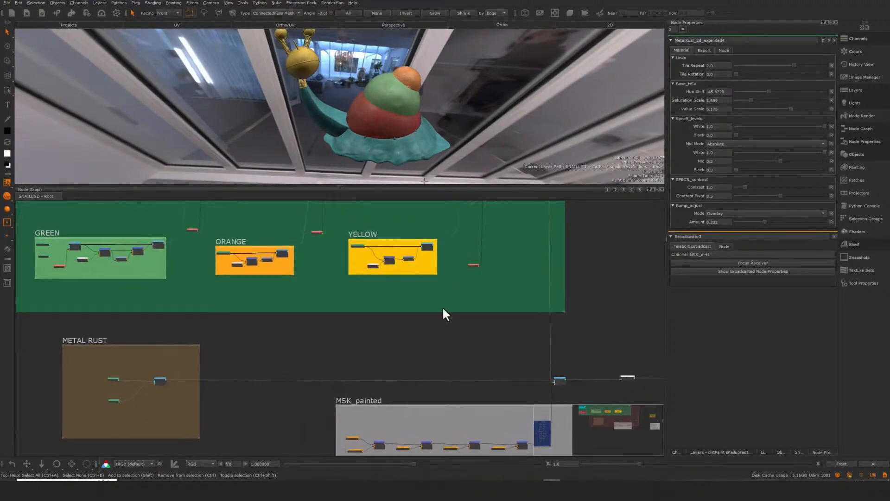
middle_click_drag(473, 309, 569, 265)
scroll(447, 302, "up", 3)
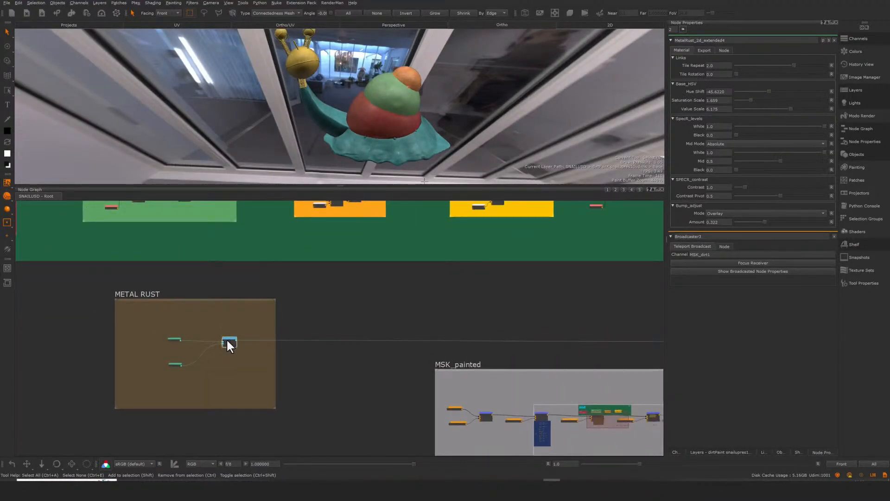
right_click(227, 338)
left_click(250, 343)
left_click(254, 344)
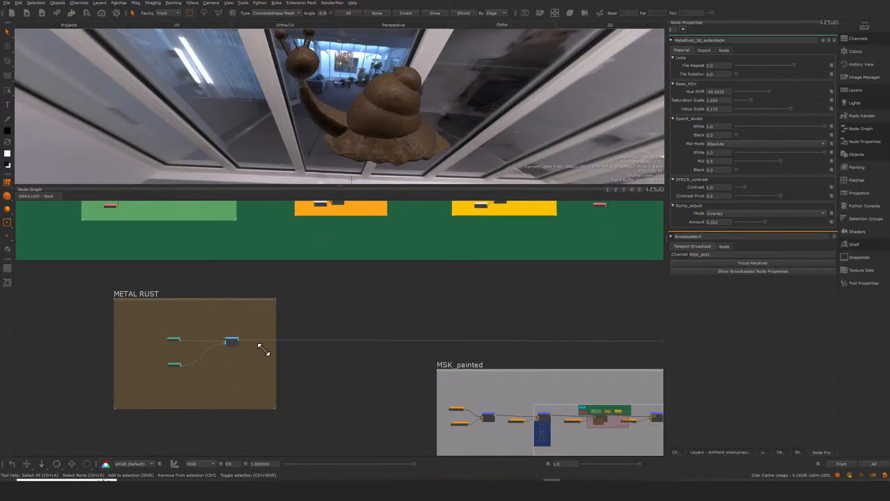
Add a Teleport Receiver inside the METAL RUST backdrop and set its channel to MSK_metal
key("f")
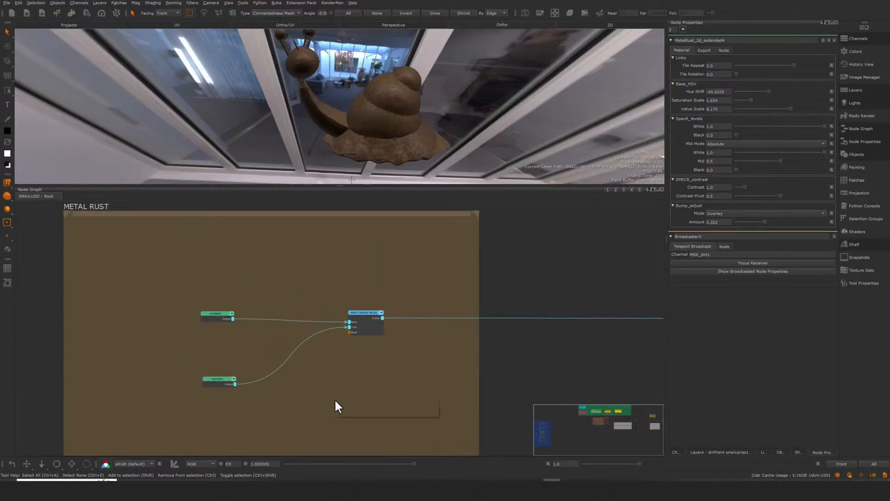
key("Tab")
type("tel")
key("Down")
key("Return")
left_click(832, 58)
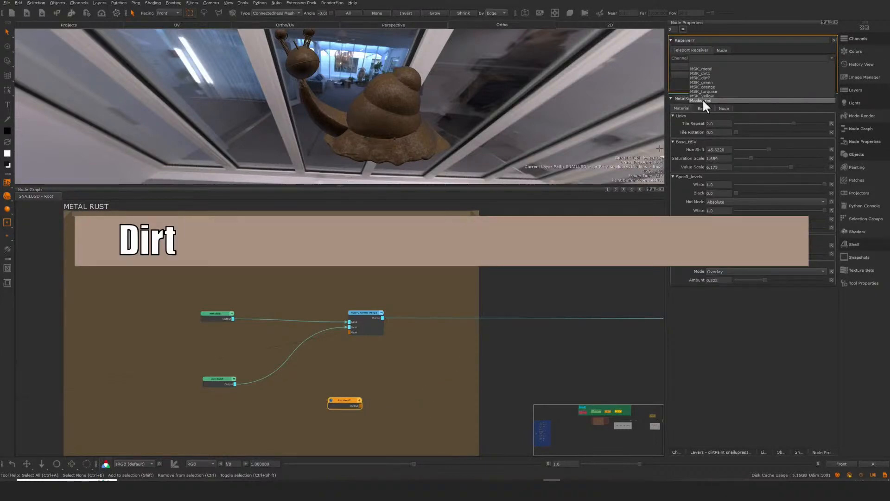
left_click(716, 66)
Preview the MSK_metal mask on the snail and examine it around the rivets
key("v")
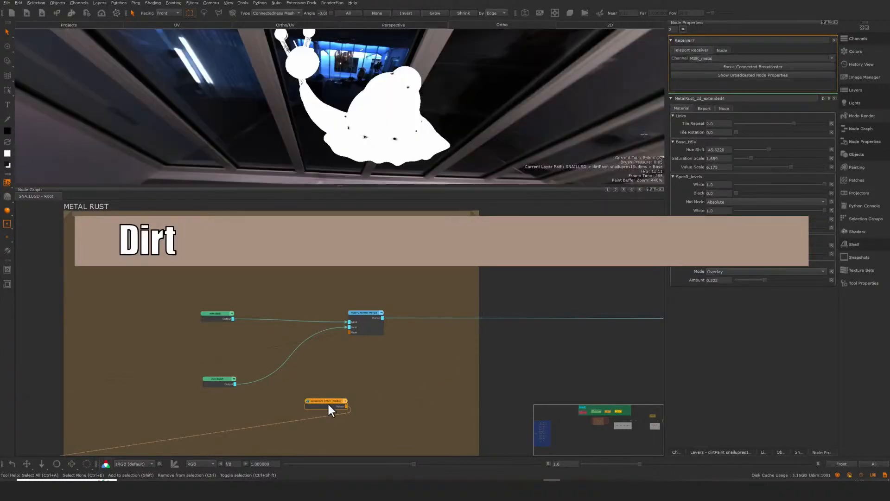
left_click(360, 300)
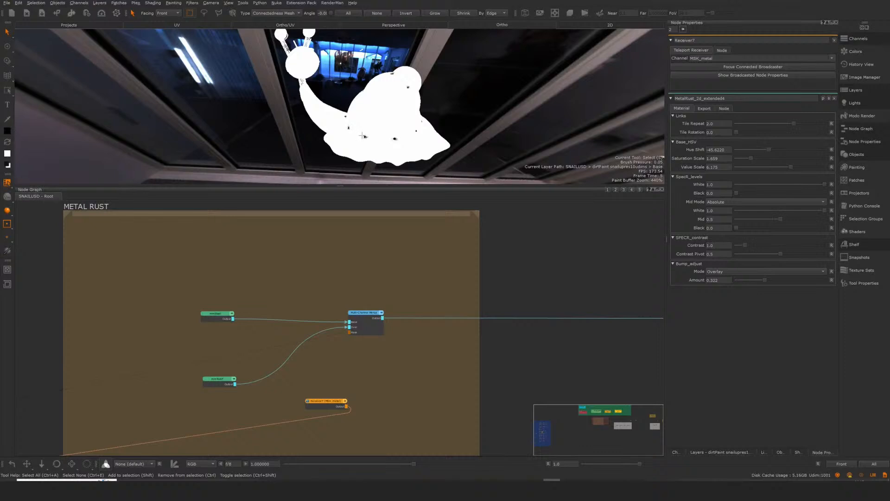
right_click_drag(395, 147, 447, 180, "alt")
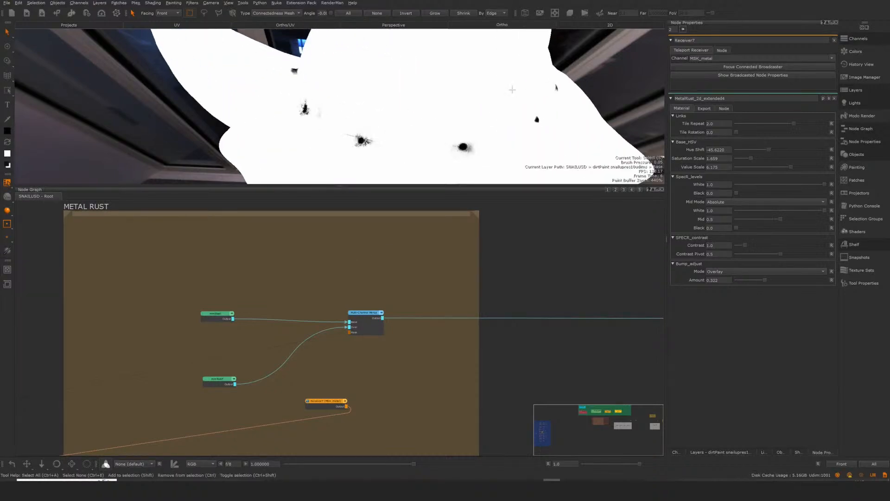
Connect the MSK_metal receiver to the Mask input of the METAL RUST Multi-Channel Merge and tidy the node positions
left_click_drag(346, 407, 355, 335)
left_click(375, 363)
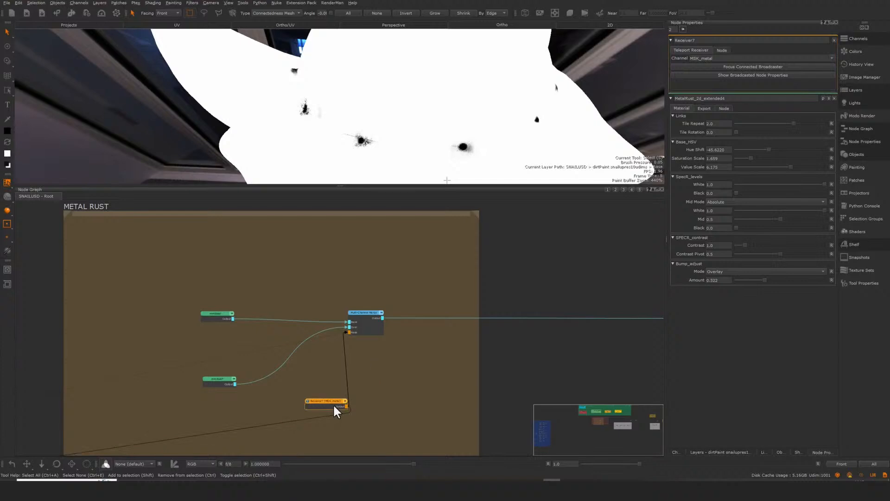
left_click_drag(333, 404, 321, 405)
left_click(374, 393)
left_click_drag(362, 316, 363, 312)
Preview the masked METAL RUST Multi-Channel Merge on the snail and examine the rivets up close
right_click(369, 306)
left_click(429, 240)
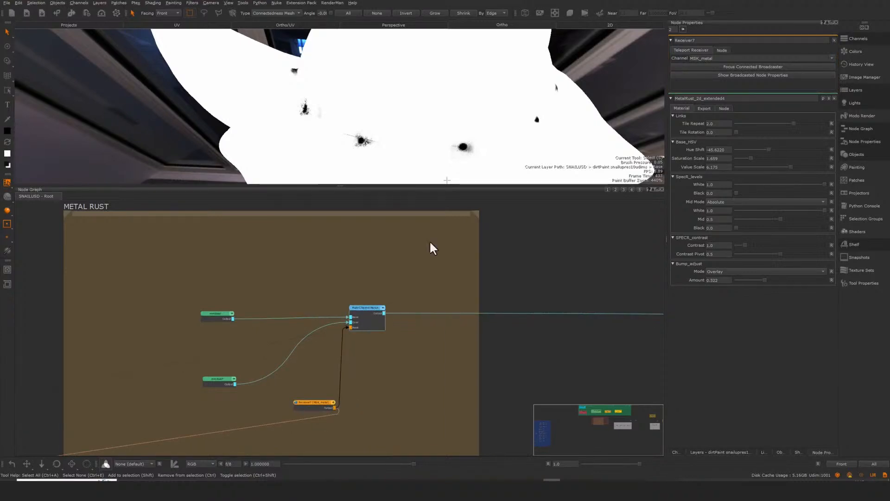
key("F3")
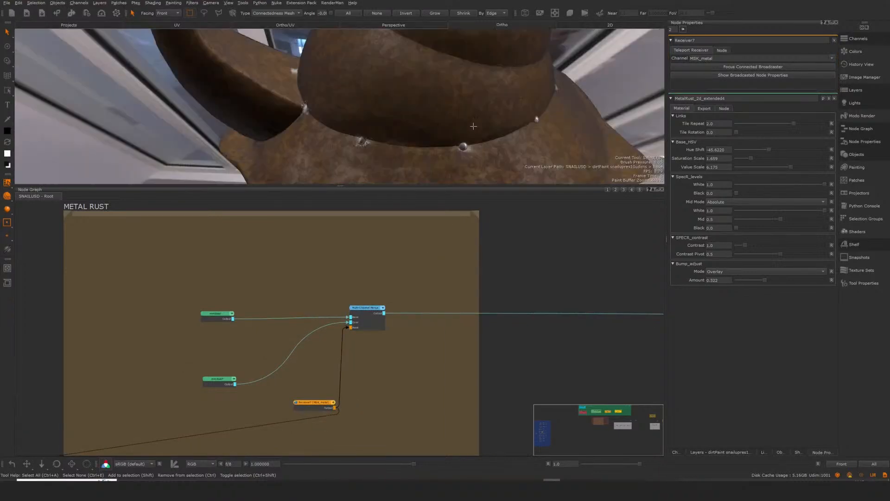
left_click_drag(451, 140, 421, 121, "alt")
right_click_drag(421, 122, 449, 124, "alt")
middle_click_drag(449, 124, 457, 125, "alt")
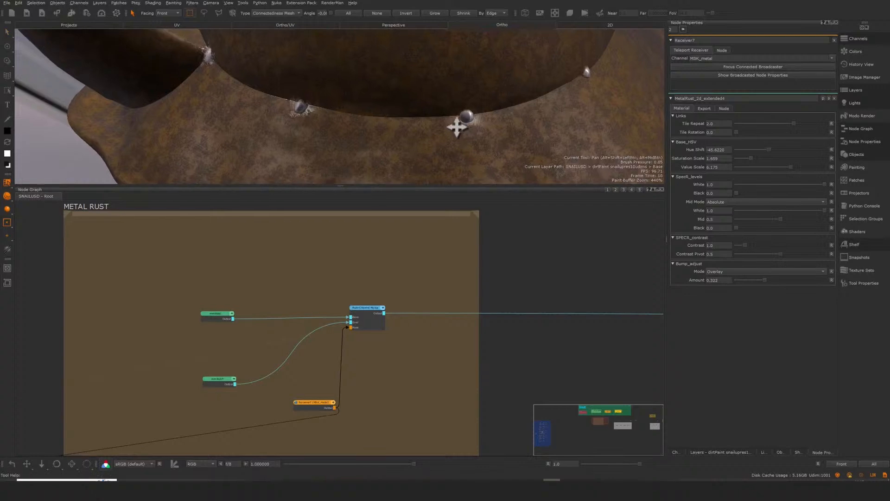
right_click_drag(457, 126, 540, 109, "alt")
middle_click_drag(540, 108, 503, 114, "alt")
scroll(503, 115, "down", 2)
Insert a Merge node after the MSK_metal receiver and feed its Over input with a new 2048 x 2048, 16bit (Half) paint node
left_click_drag(309, 403, 299, 409)
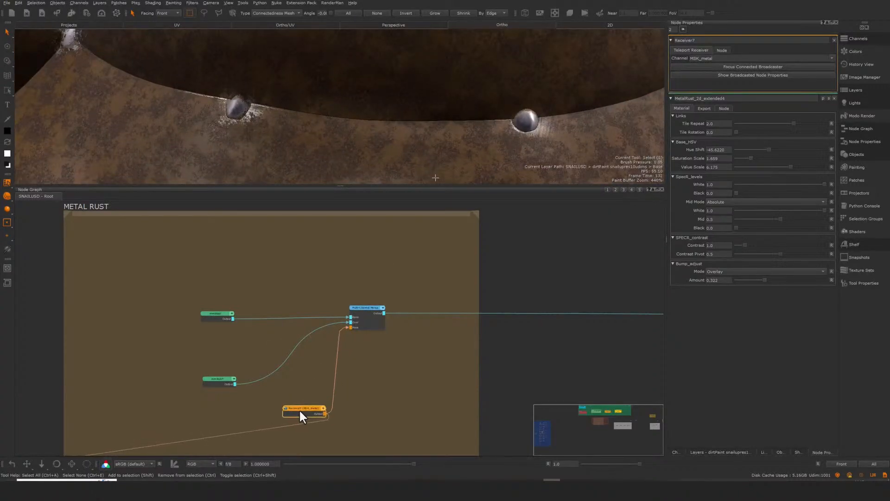
key("m")
middle_click_drag(343, 431, 366, 411)
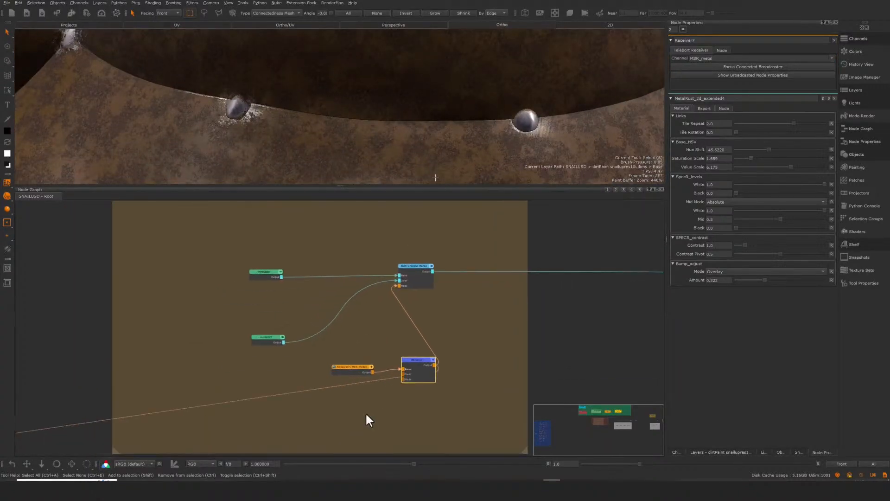
left_click(366, 416)
key("p")
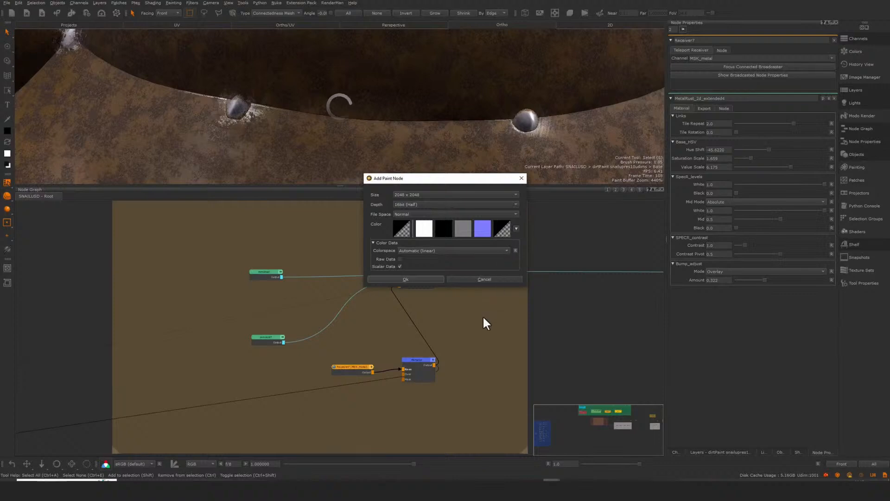
left_click(396, 279)
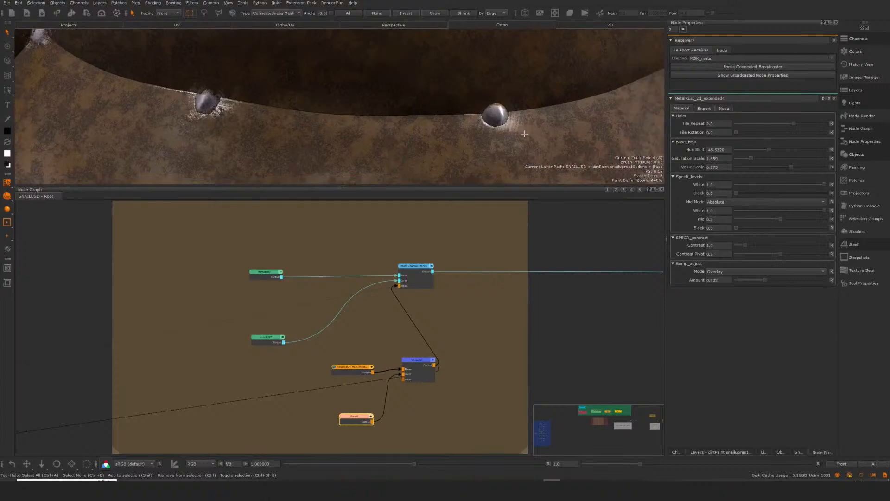
Paint streaks around the rivet on the snail's skirt with the Paint tool to extend the metal mask
key("p")
key("shift+space")
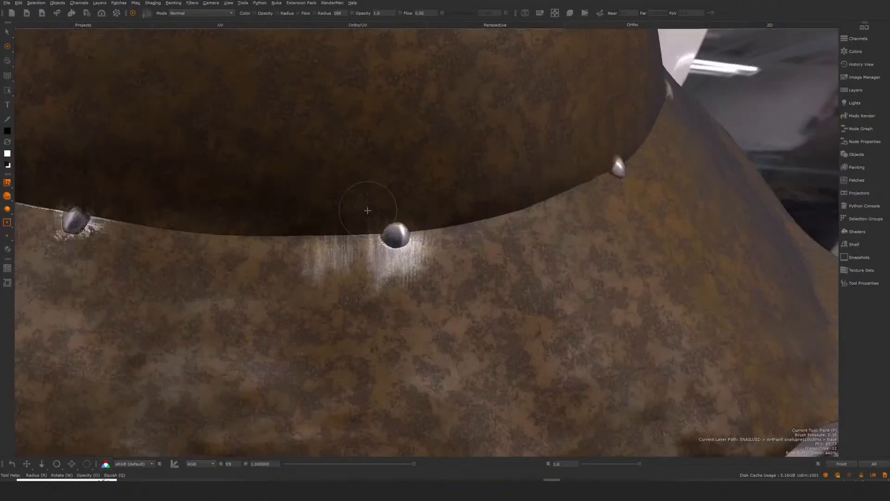
mouse_move(368, 211)
left_mouse_down()
mouse_move(413, 246)
mouse_move(396, 234)
mouse_move(399, 342)
left_mouse_up()
left_click_drag(408, 252, 434, 251, "alt")
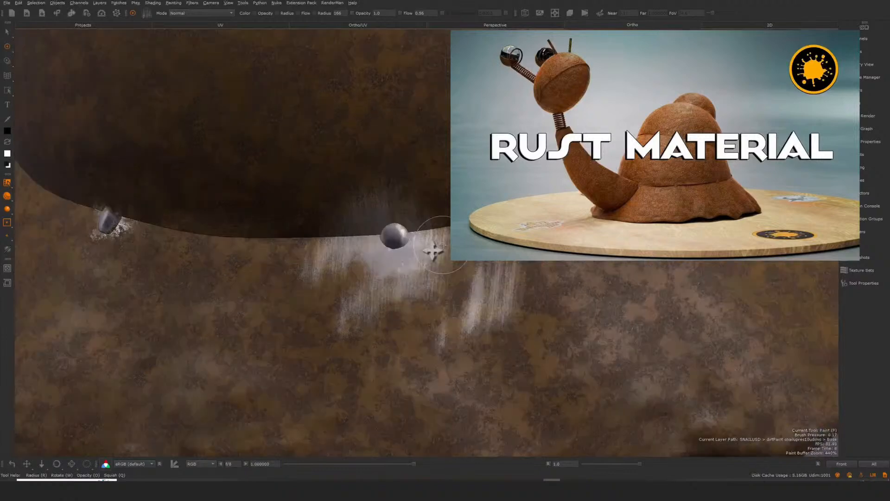
scroll(433, 250, "down", 5)
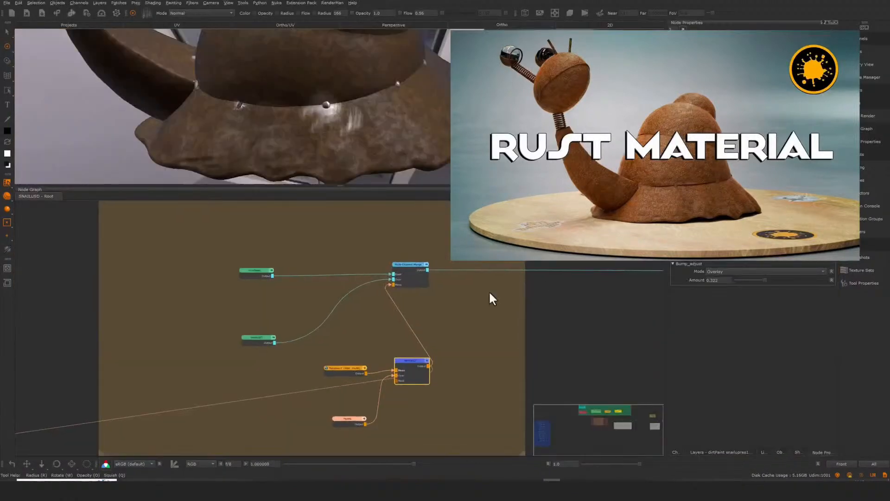
Preview the mask of the first receiver in the MSK_painted backdrop on the snail
scroll(423, 298, "down", 3)
mouse_move(358, 298)
middle_mouse_down()
mouse_move(393, 320)
mouse_move(272, 353)
middle_mouse_up()
right_click_drag(332, 319, 284, 341, "alt")
mouse_move(283, 342)
middle_mouse_down()
mouse_move(350, 330)
mouse_move(285, 394)
middle_mouse_up()
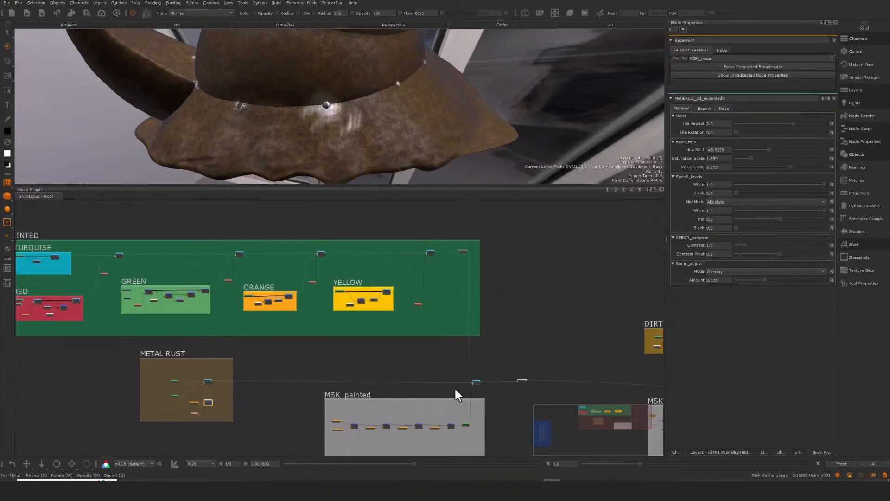
key("f")
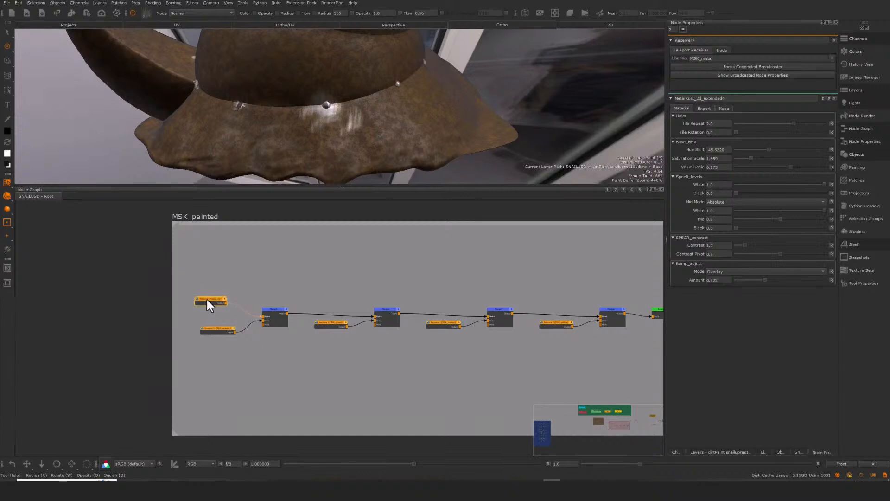
key("v")
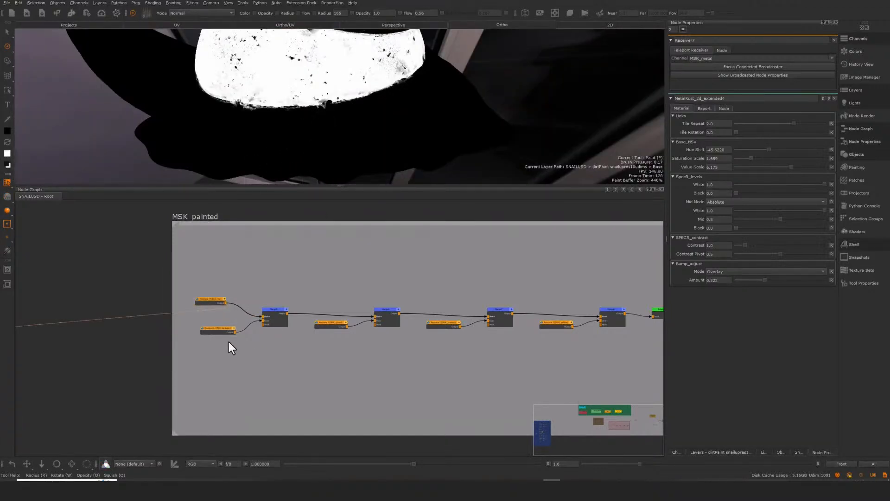
Preview the Bake Point at the end of the MSK_painted merge chain across the whole snail
left_click_drag(216, 331, 213, 343)
left_click(267, 318)
middle_click_drag(524, 285, 293, 286)
left_click(432, 316)
key("v")
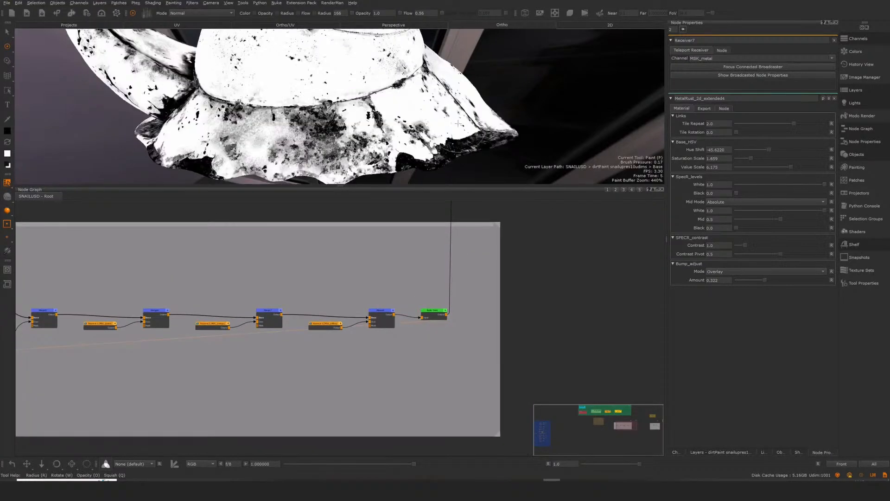
right_click_drag(479, 135, 400, 98, "alt")
middle_click_drag(400, 97, 471, 135, "alt")
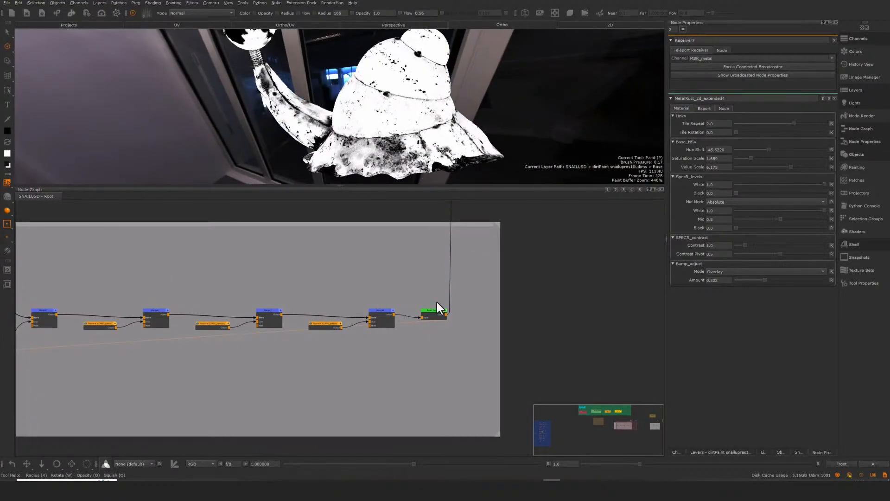
Preview the Principled BRDF of the Multi-Channel Merge that combines METAL RUST and PAINTED through the MSK_painted mask
middle_click_drag(486, 274, 483, 419)
scroll(482, 318, "down", 2)
middle_click_drag(215, 328, 509, 318)
middle_click_drag(568, 309, 216, 315)
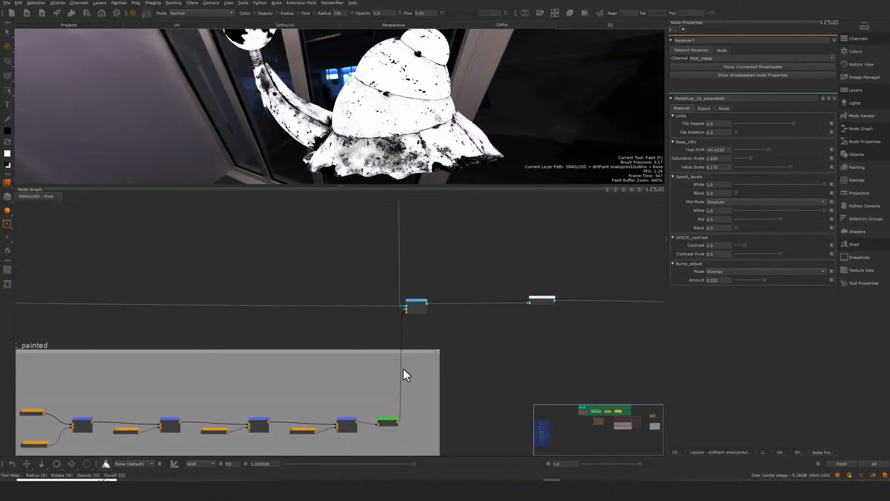
left_click(387, 422)
scroll(385, 422, "up", 4)
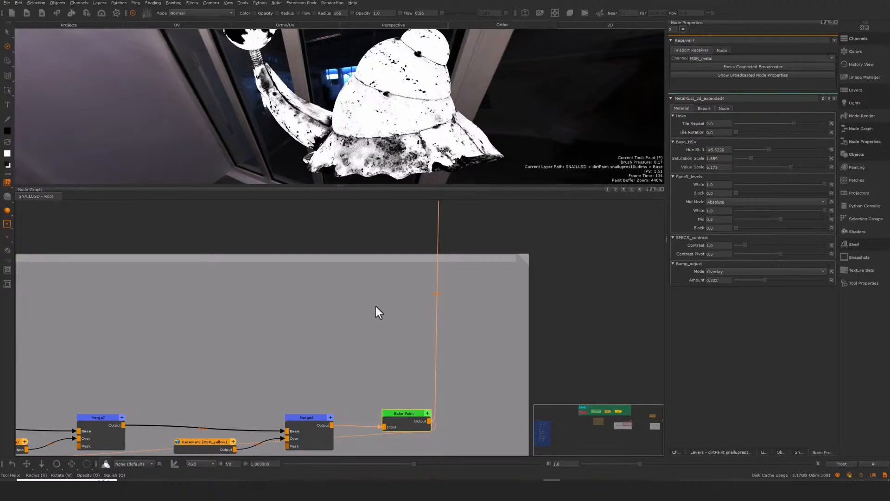
middle_click_drag(394, 227, 357, 436)
right_click(439, 346)
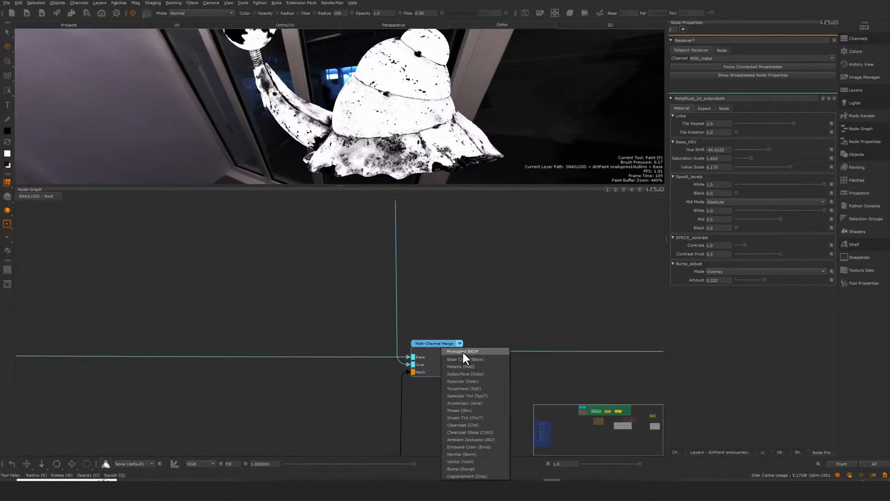
left_click(480, 344)
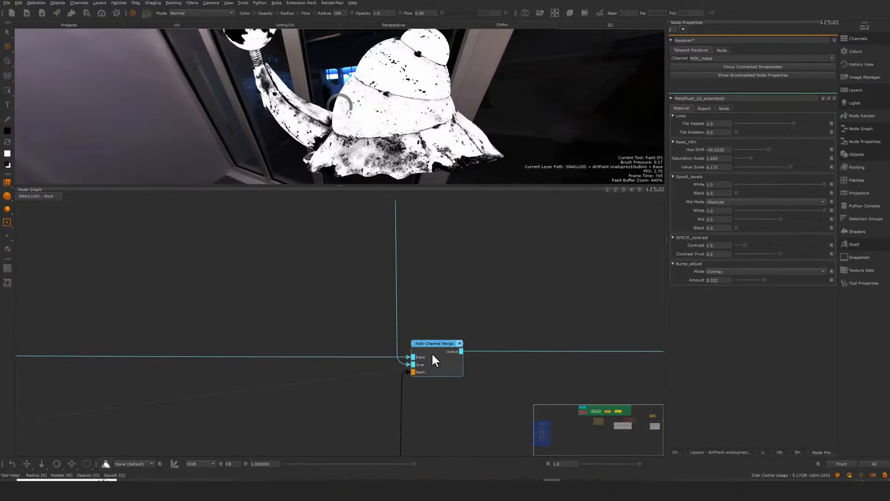
Examine the transitions between turquoise paint and rust along the snail's skirt up close
left_click_drag(469, 152, 469, 162, "alt")
middle_click_drag(468, 162, 541, 89, "alt")
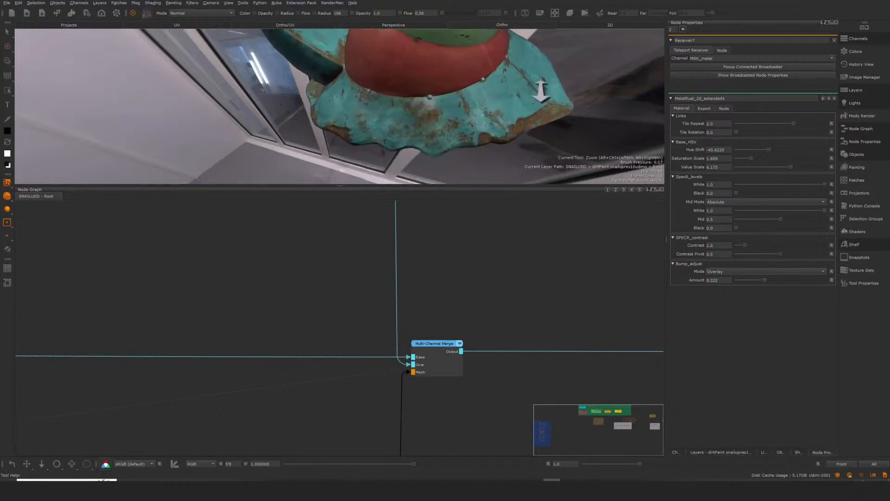
right_click_drag(541, 89, 519, 118, "alt")
left_click_drag(519, 117, 525, 114, "alt")
mouse_move(526, 115)
middle_mouse_down("alt")
mouse_move(521, 127)
mouse_move(441, 86)
middle_mouse_up("alt")
right_click_drag(440, 85, 499, 100, "alt")
middle_click_drag(499, 100, 410, 100, "alt")
left_click_drag(410, 99, 461, 119, "alt")
right_click_drag(461, 119, 430, 138, "alt")
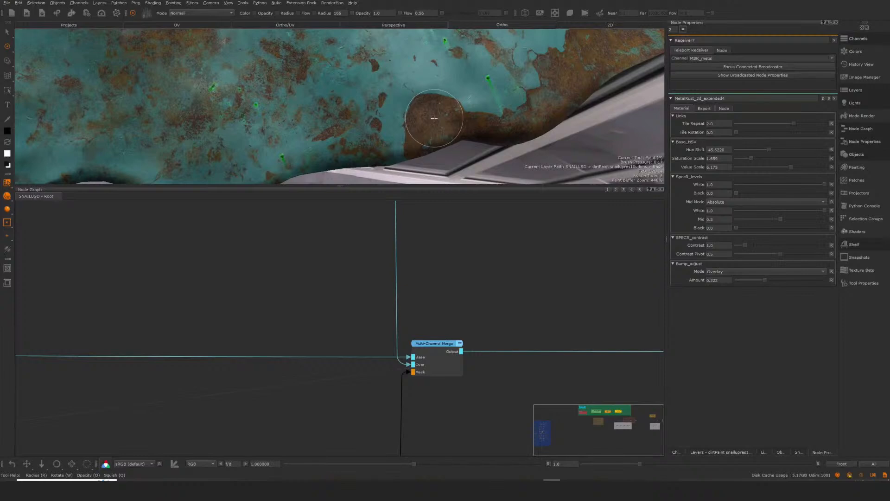
Trace the merge's mask input back to the Bake Point in the MSK_painted backdrop
middle_click_drag(415, 447, 449, 213)
left_click(402, 397)
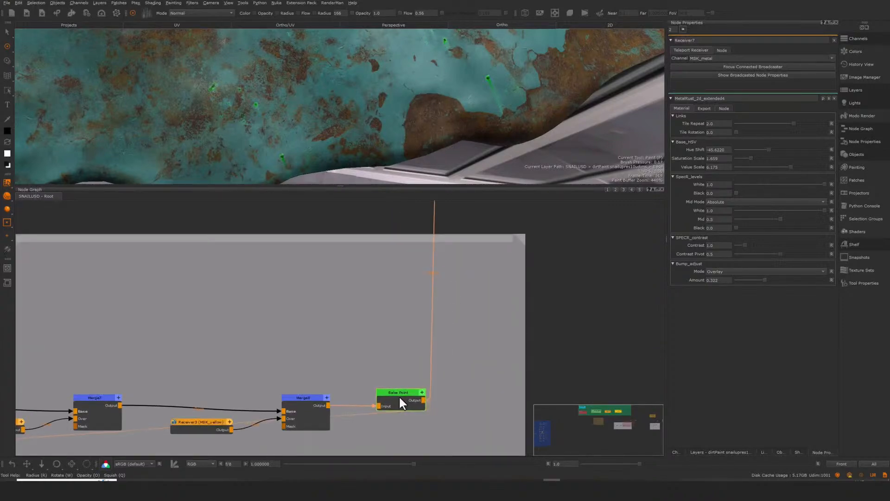
middle_click_drag(480, 290, 469, 346)
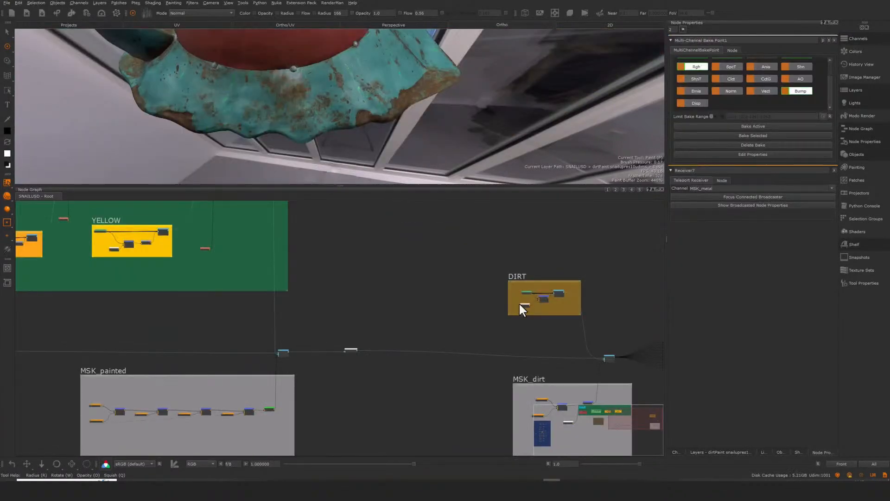
Preview the output of the Multi-Channel Merge inside the DIRT backdrop on the snail
scroll(519, 302, "up", 2)
scroll(550, 285, "up", 2)
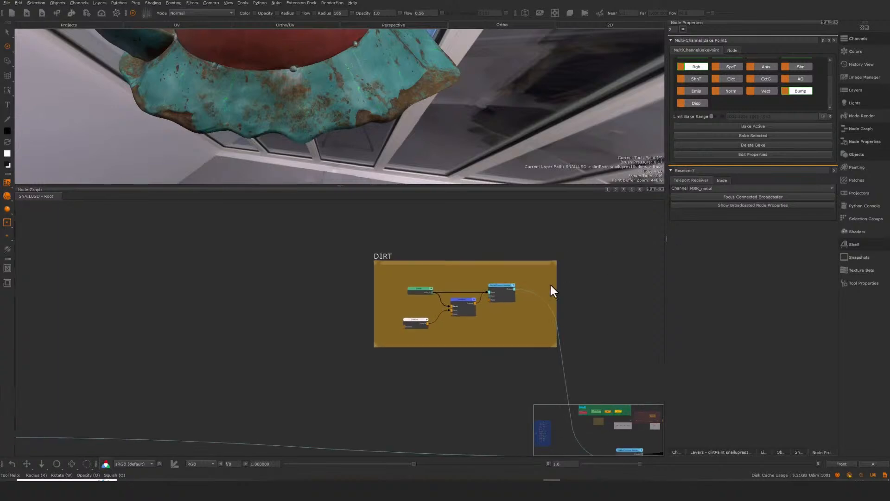
left_click(499, 286)
left_click(517, 291)
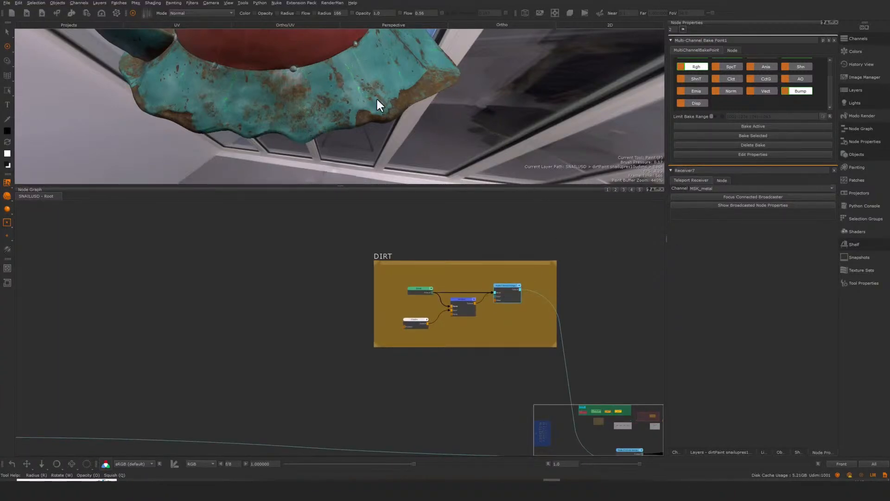
left_click_drag(377, 100, 347, 115, "alt")
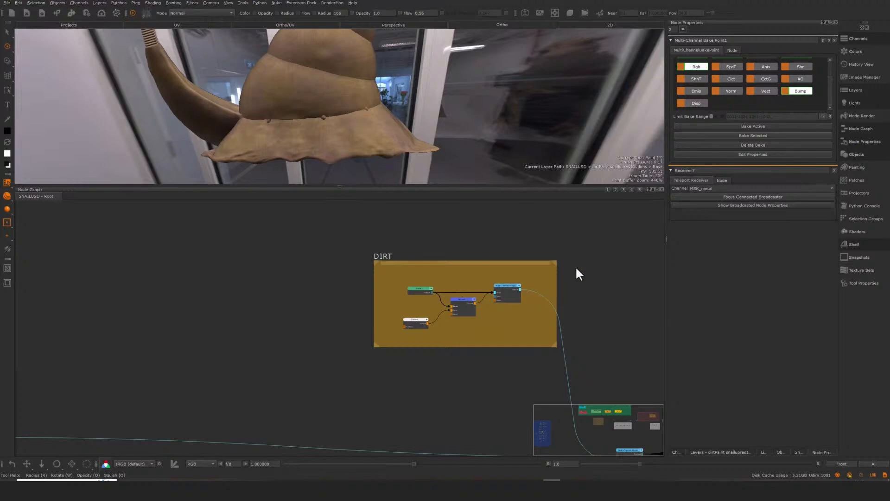
Attach a Teleport Broadcast to the dirtPaint snailupres10udims output and link it to the receiver through the channel dustdirt
scroll(496, 318, "up", 2)
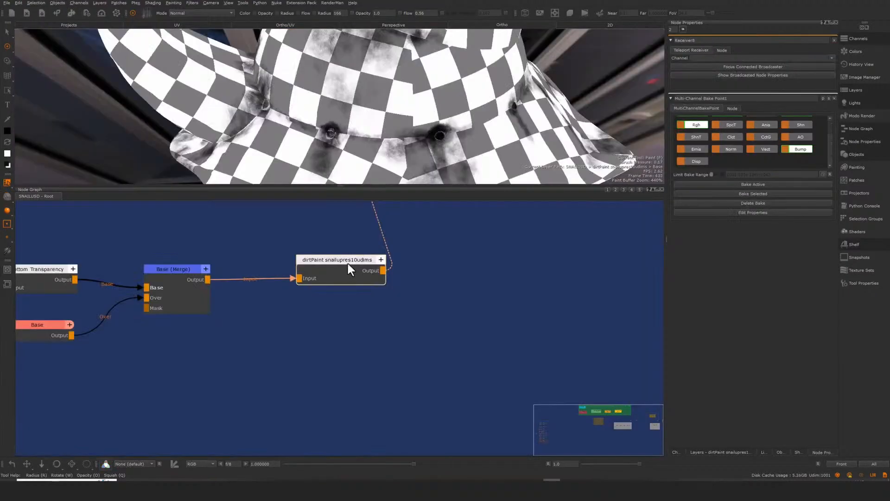
left_click_drag(348, 265, 354, 267)
middle_click_drag(445, 276, 440, 334)
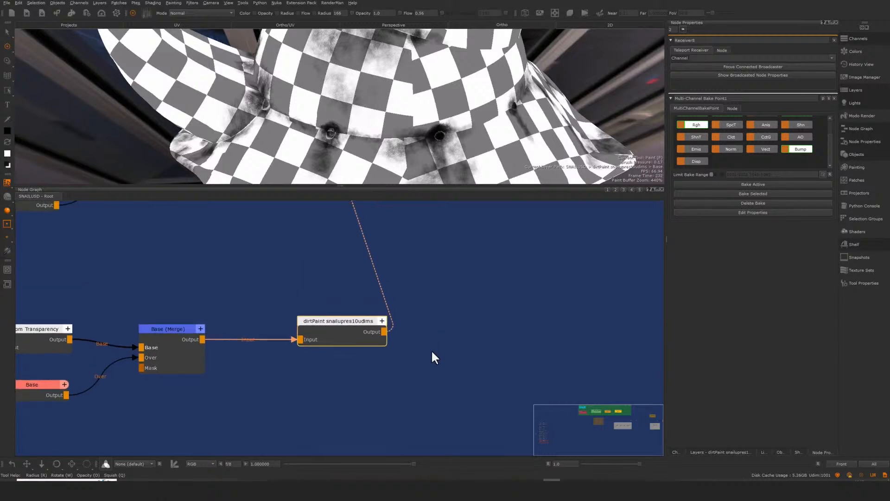
scroll(433, 358, "up", 2)
key("Tab")
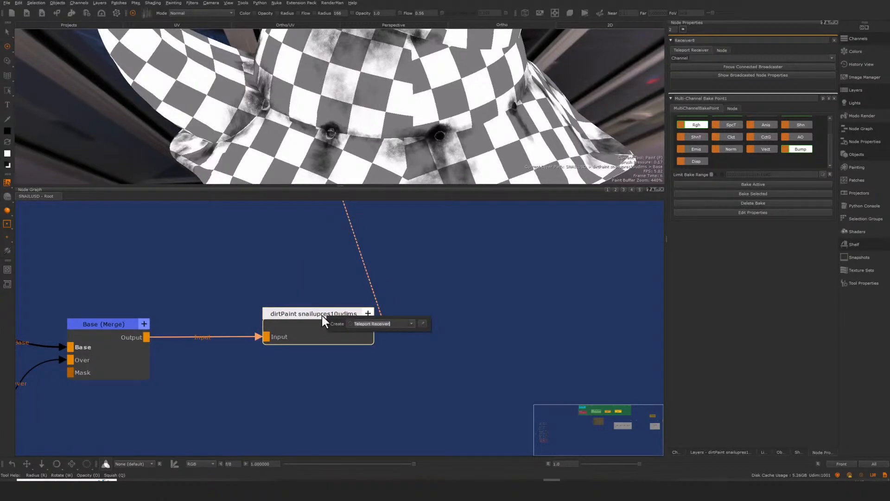
type("te")
key("Down")
key("Return")
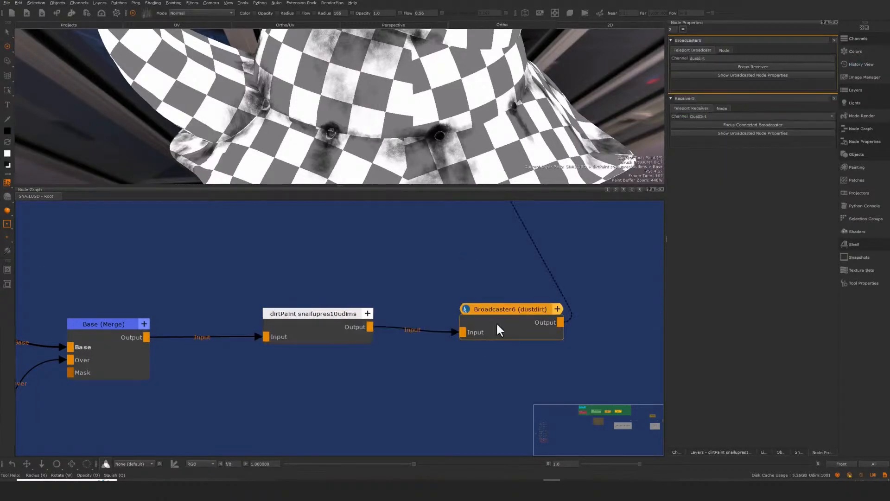
left_click_drag(505, 323, 500, 319)
In the DIRT backdrop, merge the dustdirt receiver over Merge9's output with an amount of 0.872
right_click_drag(638, 259, 269, 355, "alt")
middle_click_drag(509, 314, 181, 397)
right_click_drag(499, 311, 297, 352, "alt")
middle_click_drag(480, 310, 145, 354)
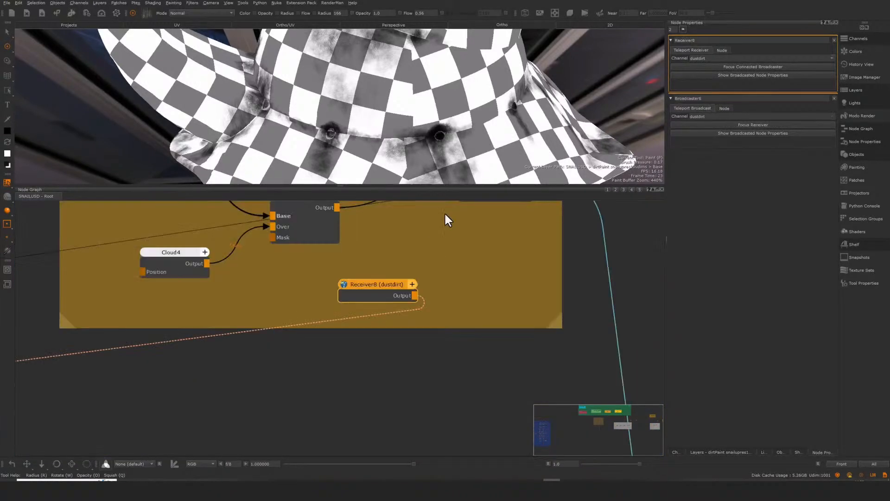
middle_click_drag(452, 345, 471, 441)
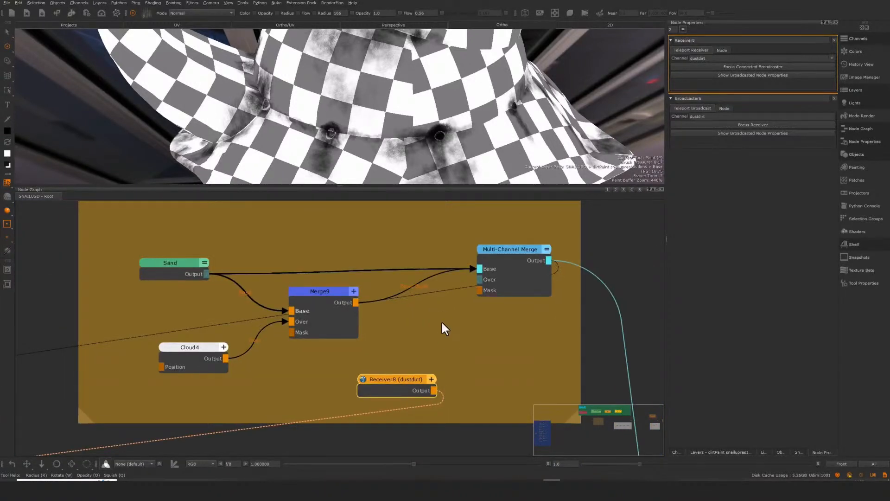
left_click(423, 337)
left_click_drag(329, 299, 310, 311)
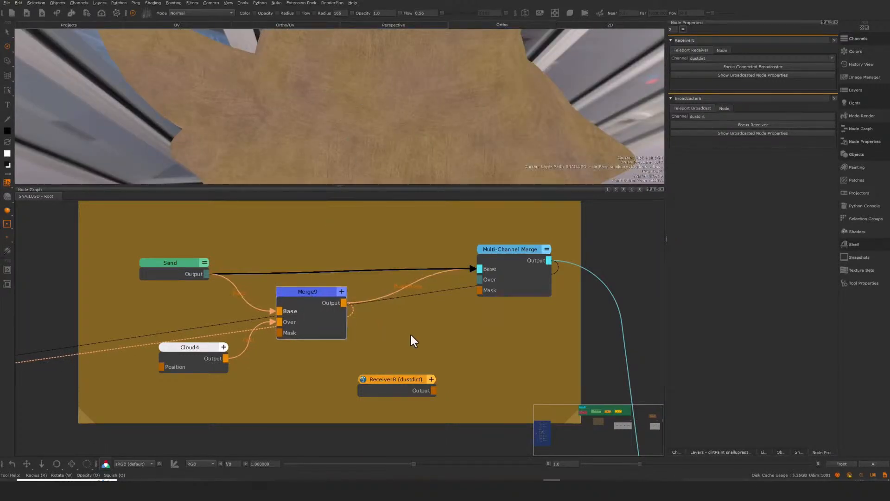
key("m")
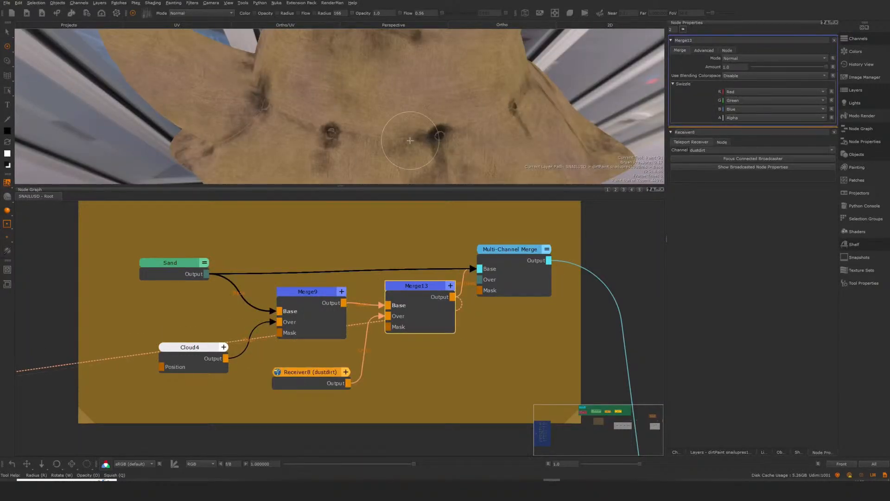
left_click_drag(411, 138, 417, 121, "alt")
mouse_move(823, 66)
left_mouse_down()
mouse_move(800, 63)
mouse_move(816, 66)
left_mouse_up()
Preview the Principled BRDF fed by the final Multi-Channel Merge that adds DIRT over the painted snail
left_click(596, 286)
right_click_drag(597, 286, 464, 297, "alt")
middle_click_drag(607, 262, 549, 124)
right_click_drag(578, 284, 487, 306, "alt")
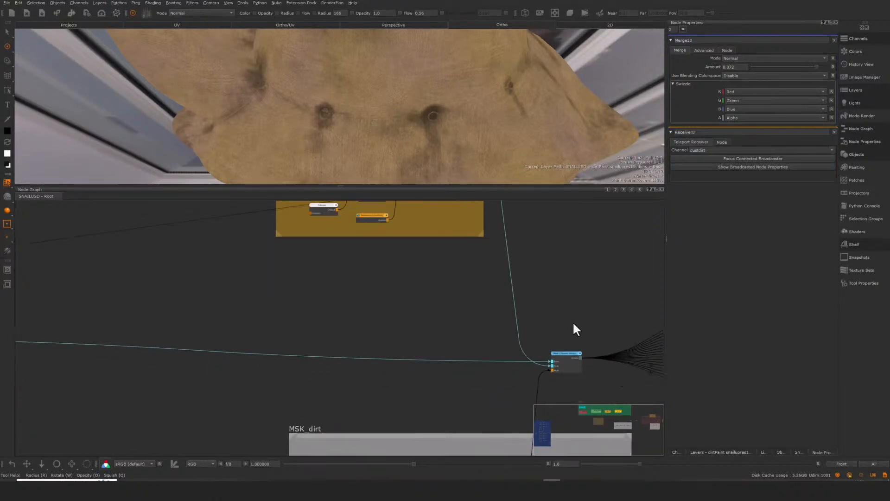
middle_click_drag(582, 273, 238, 318)
left_click(488, 340)
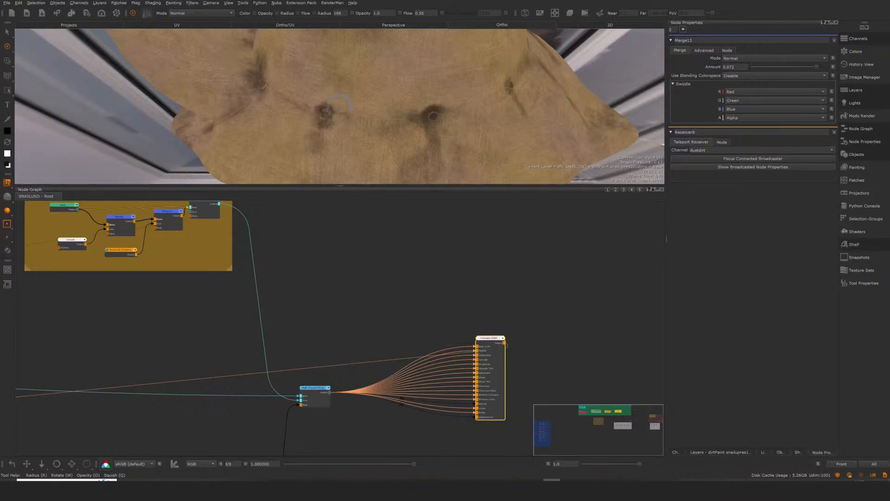
mouse_move(486, 111)
left_mouse_down("alt")
mouse_move(527, 96)
mouse_move(482, 93)
mouse_move(491, 119)
mouse_move(477, 105)
mouse_move(520, 113)
mouse_move(468, 181)
left_mouse_up("alt")
key("1")
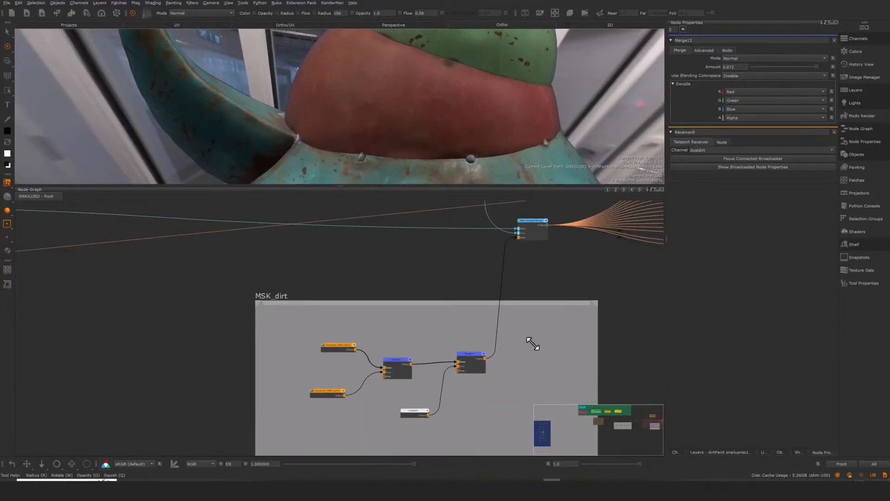
Compare the mask outputs of Merge10 and Merge11 in the MSK_dirt backdrop on the snail
left_click_drag(234, 291, 199, 296)
left_click_drag(198, 401, 193, 402)
left_click_drag(342, 327, 346, 323)
left_click(365, 279)
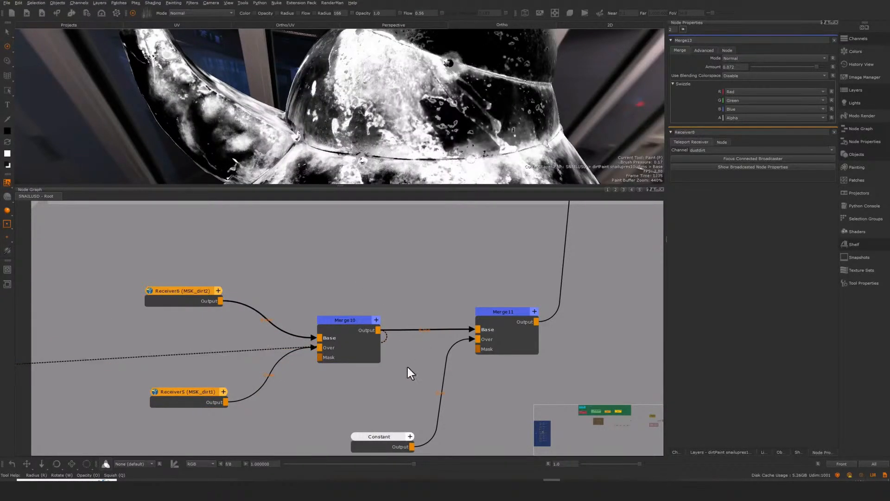
left_click(507, 313)
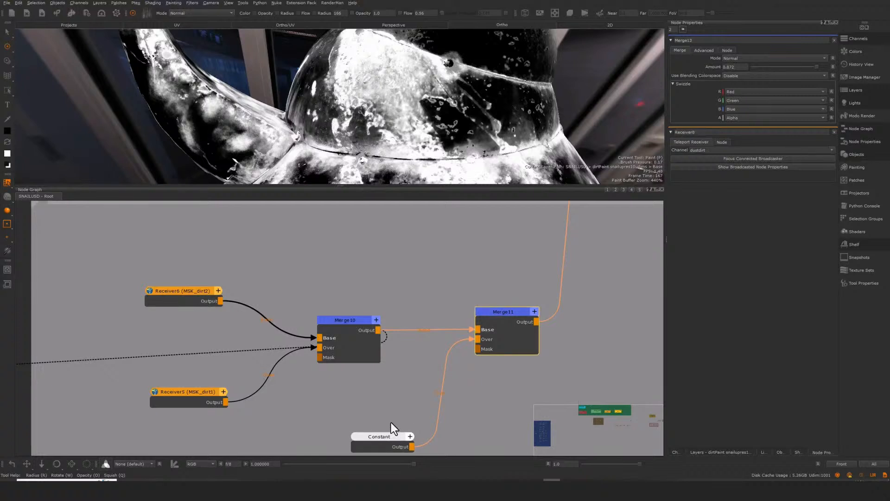
left_click(391, 437)
left_click_drag(391, 436, 387, 435)
left_click(499, 333)
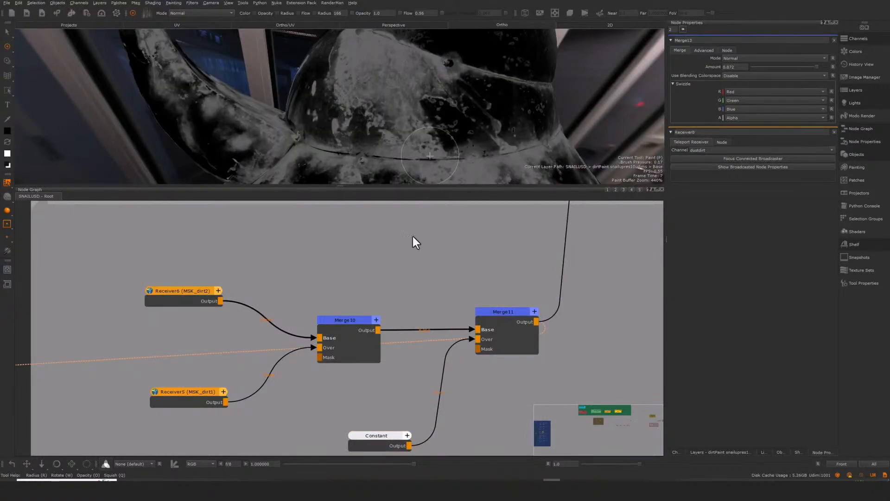
Increase the Constant feeding Merge11 in MSK_dirt and preview the Principled BRDF on the snail
left_click(377, 444)
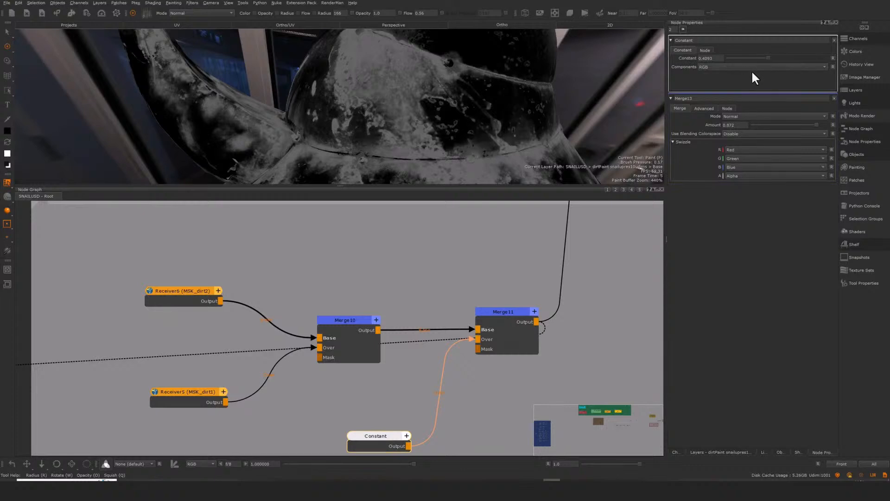
mouse_move(768, 58)
left_mouse_down()
mouse_move(727, 58)
mouse_move(790, 59)
mouse_move(727, 59)
mouse_move(822, 60)
mouse_move(763, 64)
mouse_move(780, 60)
left_mouse_up()
middle_click_drag(461, 327, 339, 405)
scroll(350, 335, "down", 1)
scroll(552, 296, "down", 6)
middle_click_drag(507, 295, 275, 366)
left_click(463, 288)
key("v")
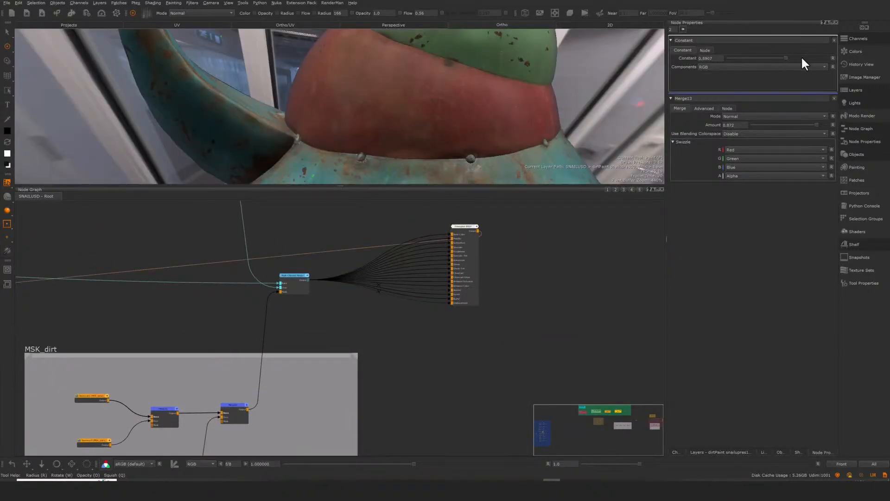
Fine-tune the MSK_dirt Constant's value while judging the dirt coverage on the whole snail
left_click_drag(802, 58, 816, 57)
key("space")
right_click_drag(420, 199, 417, 238, "alt")
left_click_drag(418, 238, 415, 241, "alt")
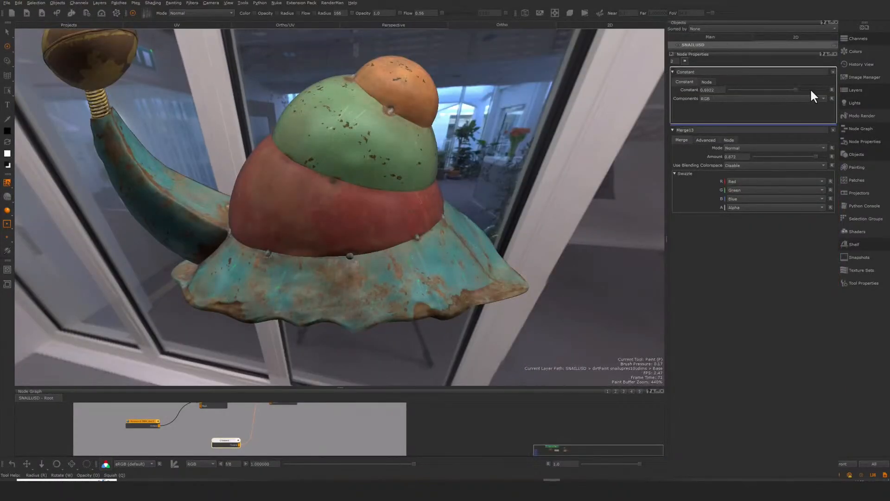
left_click_drag(811, 91, 721, 96)
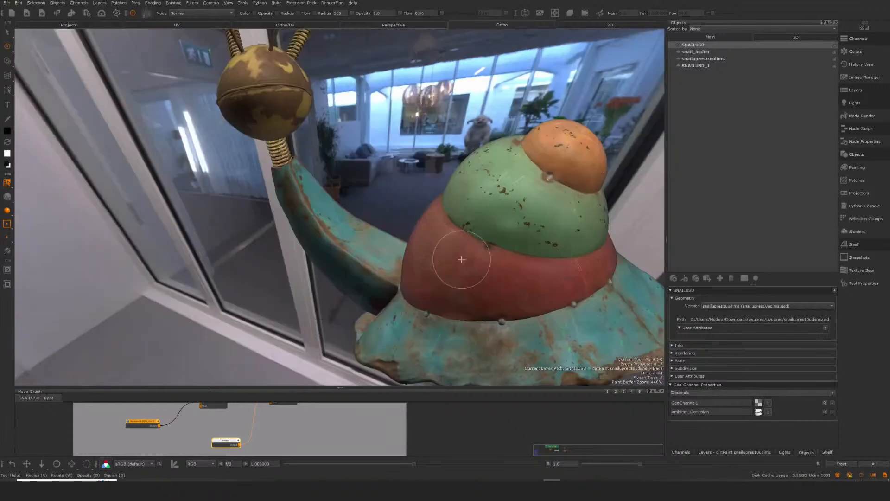
Review the MSK_dirt mask network and its dirt effect on the full snail
key("ctrl+space")
middle_click_drag(379, 208, 386, 234, "alt")
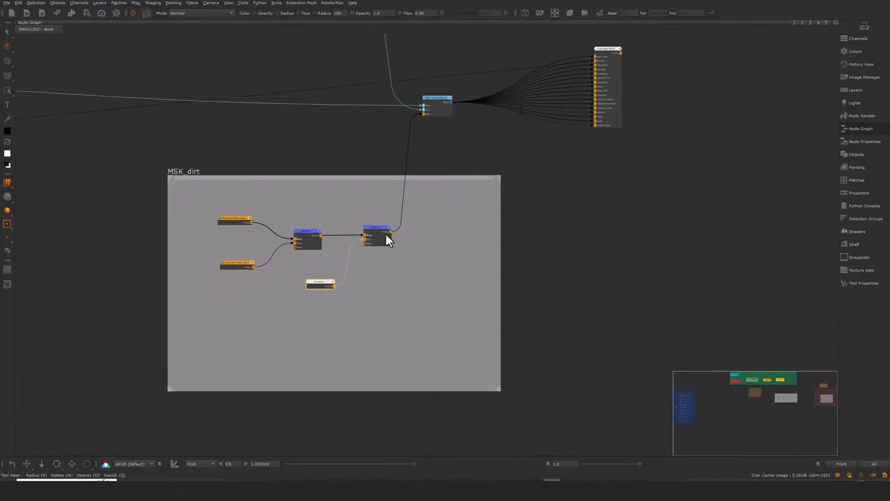
right_click_drag(388, 237, 491, 189, "alt")
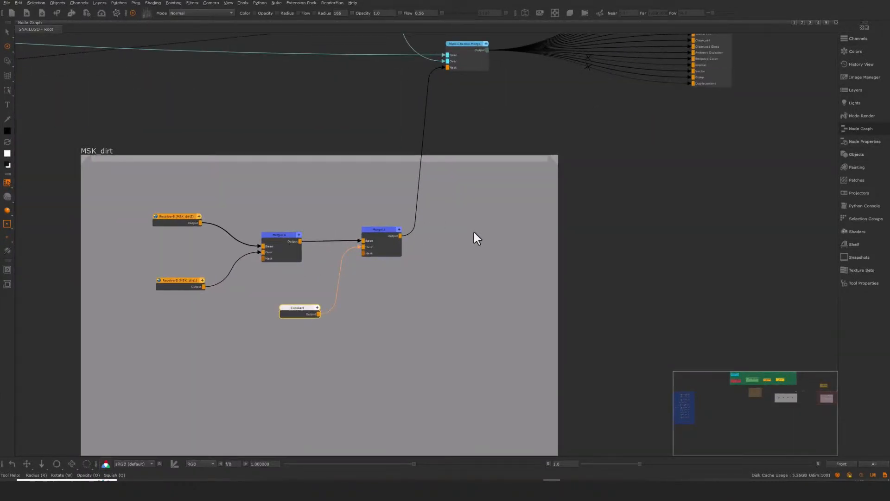
right_click_drag(501, 239, 470, 253, "alt")
middle_click_drag(473, 255, 450, 315, "alt")
key("ctrl+space")
right_click_drag(450, 313, 429, 296, "alt")
left_click_drag(435, 279, 473, 237, "alt")
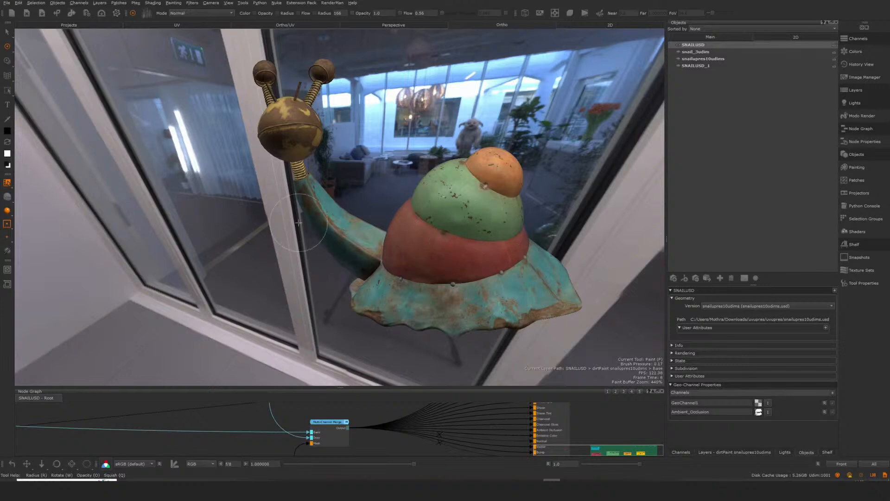
Trace the node graph from the final dirt merge back to the PAINTED backdrop
key("ctrl+space")
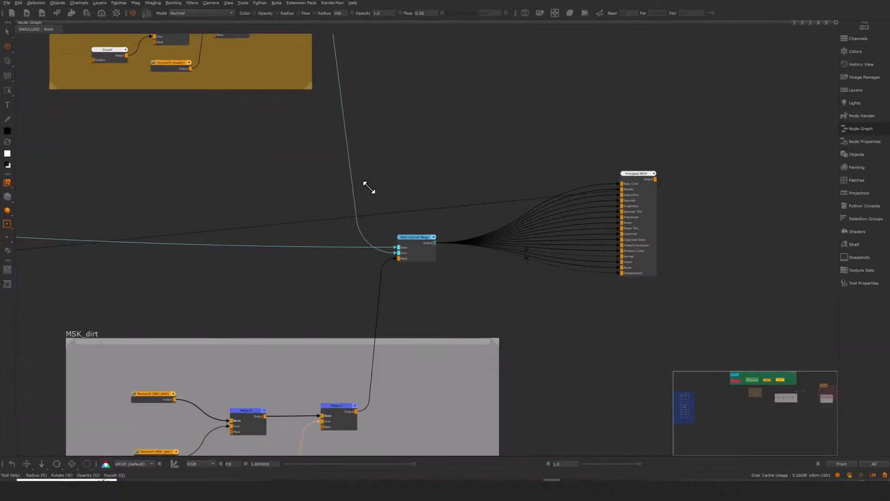
right_click_drag(369, 187, 297, 193, "alt")
middle_click_drag(352, 195, 570, 321, "alt")
right_click_drag(521, 260, 251, 263, "alt")
middle_click_drag(419, 271, 779, 307, "alt")
right_click_drag(501, 287, 268, 296, "alt")
middle_click_drag(515, 275, 749, 276, "alt")
right_click_drag(687, 257, 487, 311, "alt")
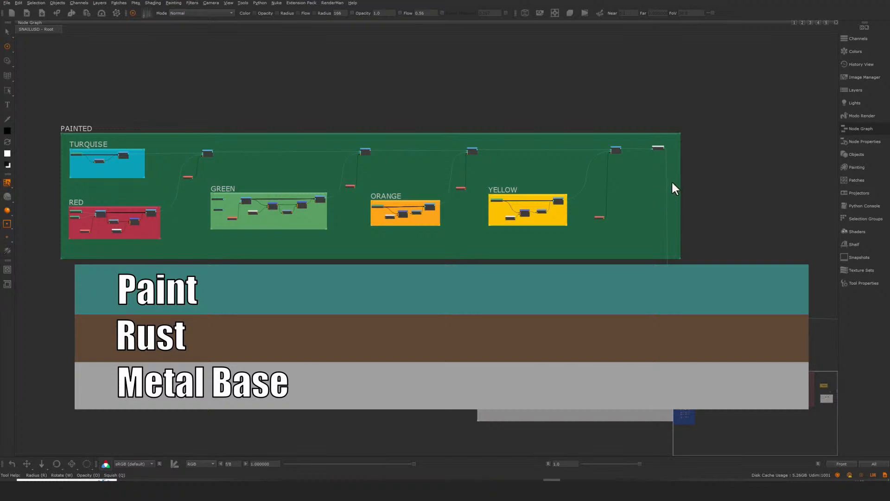
Examine how PAINTED and METAL RUST combine through MSK_painted and its Bake Point ahead of the Multi-Channel Bake Point
scroll(674, 188, "up", 2)
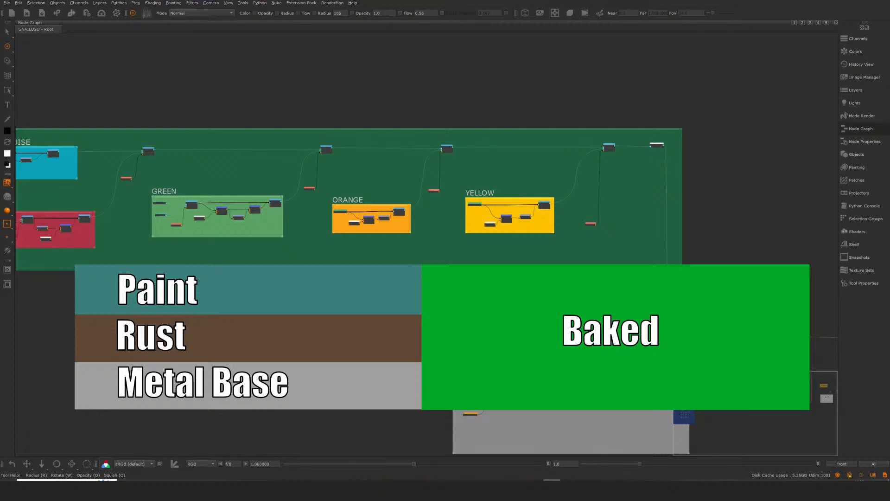
scroll(645, 271, "down", 2)
scroll(640, 268, "up", 2)
middle_click_drag(636, 263, 598, 222)
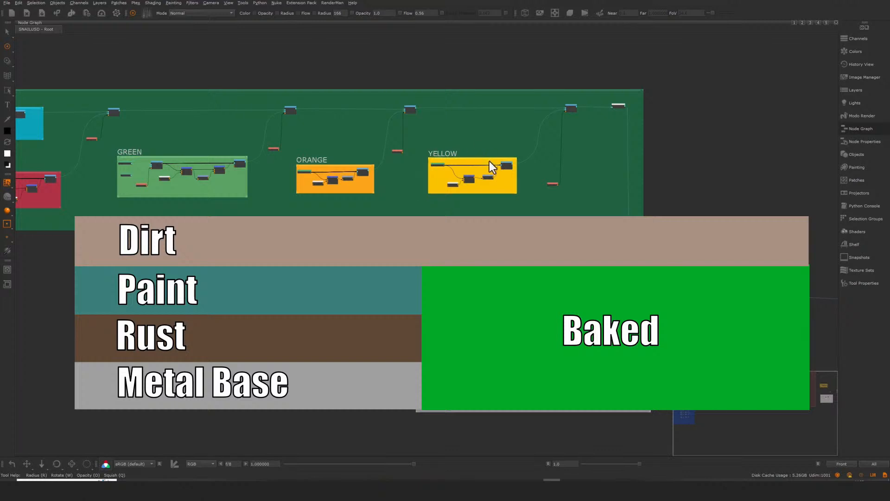
scroll(603, 102, "up", 1)
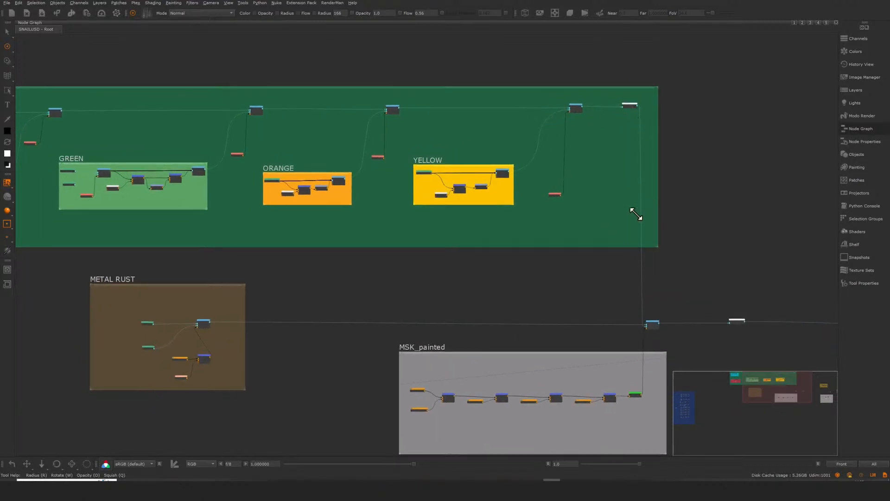
scroll(630, 213, "down", 1)
scroll(731, 311, "up", 2)
middle_click_drag(731, 311, 623, 237)
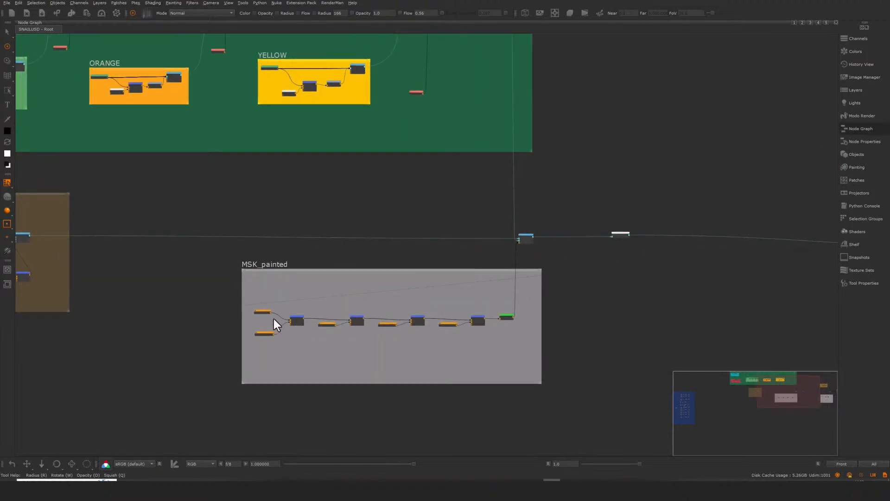
right_click_drag(547, 319, 526, 334, "alt")
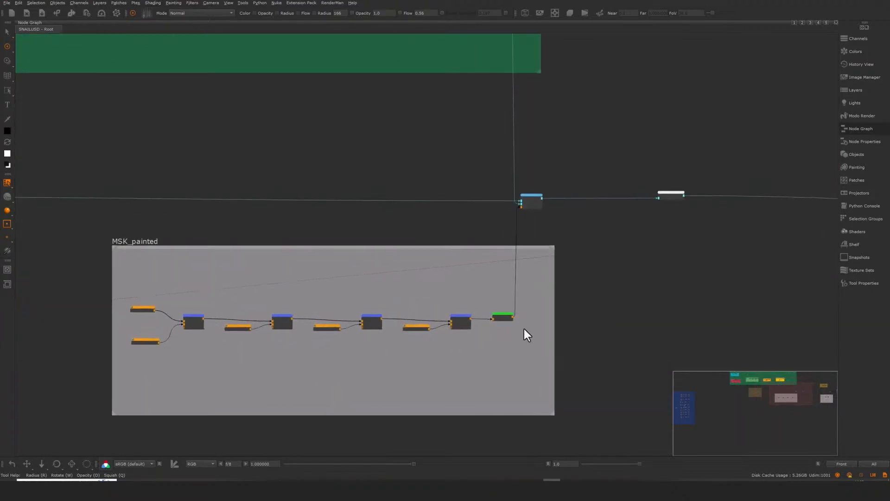
left_click(503, 316)
right_click_drag(506, 320, 763, 243, "alt")
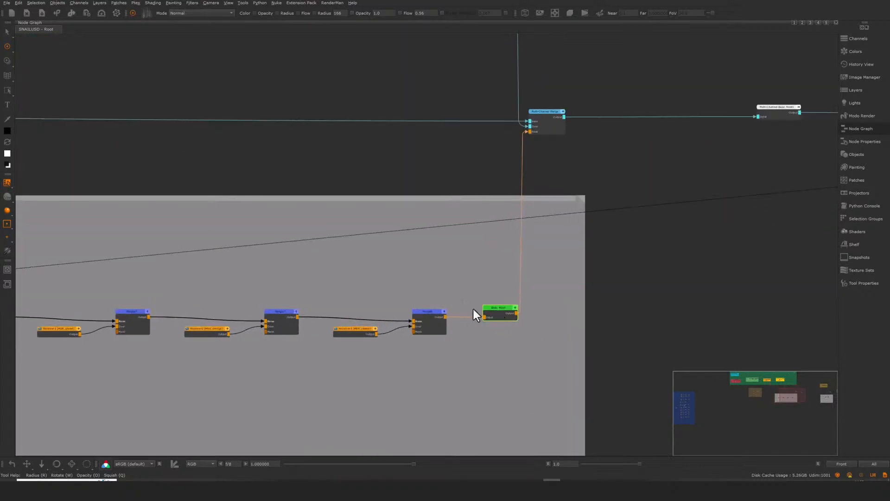
left_click_drag(504, 315, 512, 312)
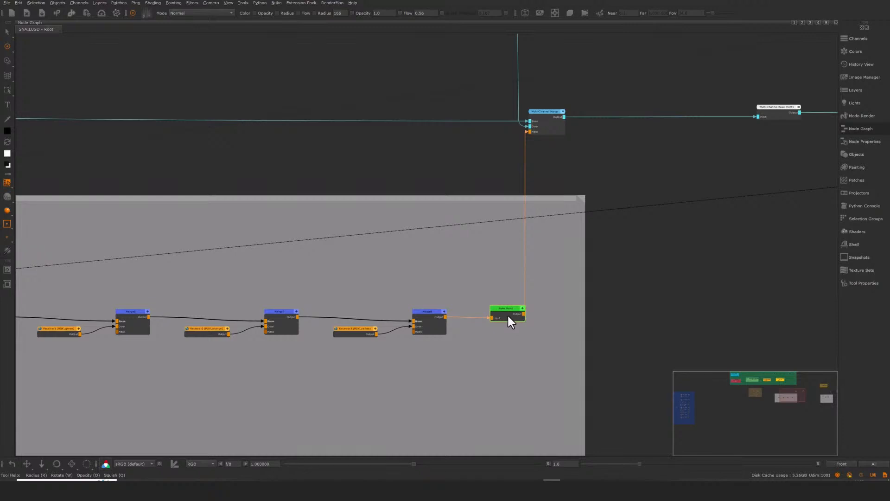
Duplicate the final Multi-Channel Merge and insert the copy between the dirt merge and the Principled BRDF
right_click_drag(639, 293, 569, 236, "alt")
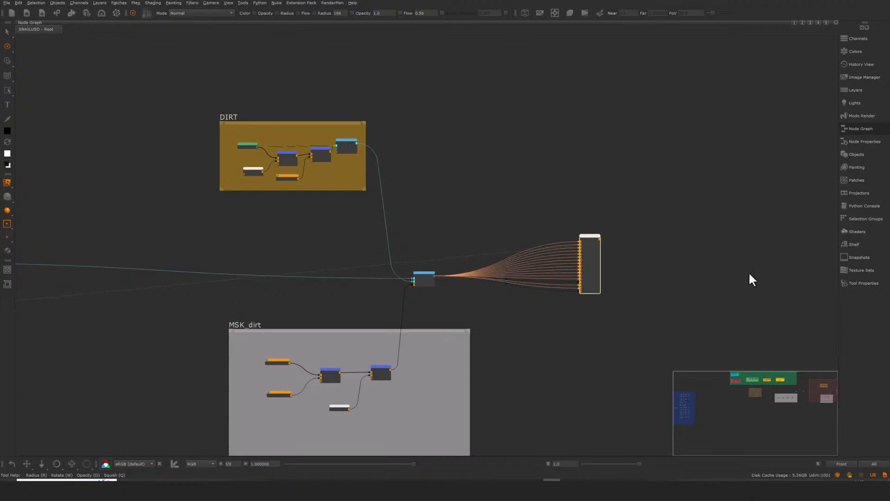
left_click_drag(426, 274, 438, 266)
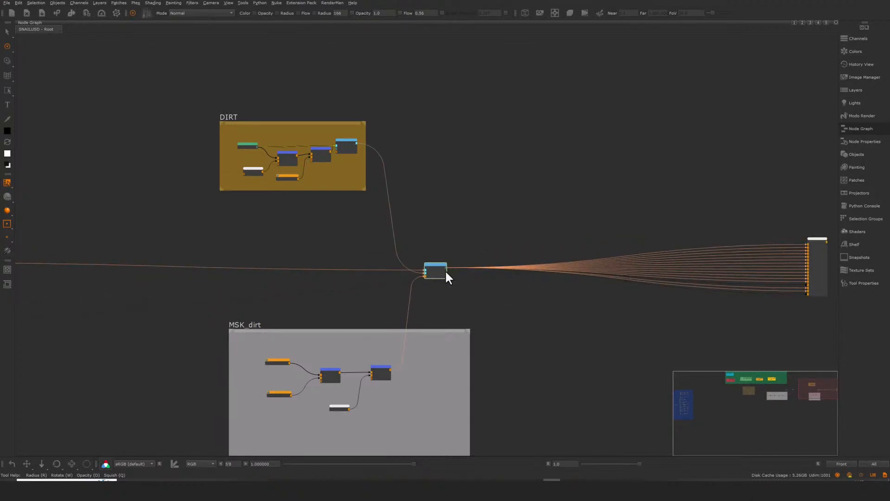
key("ctrl+d")
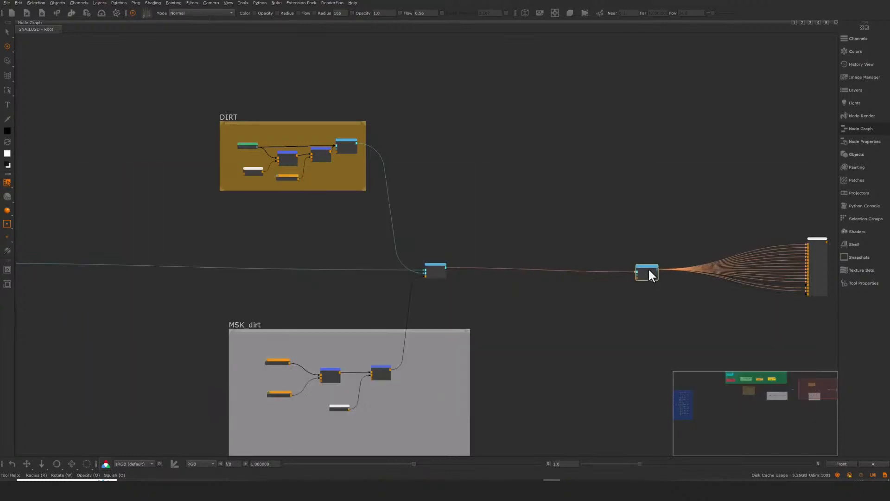
key("ctrl+space")
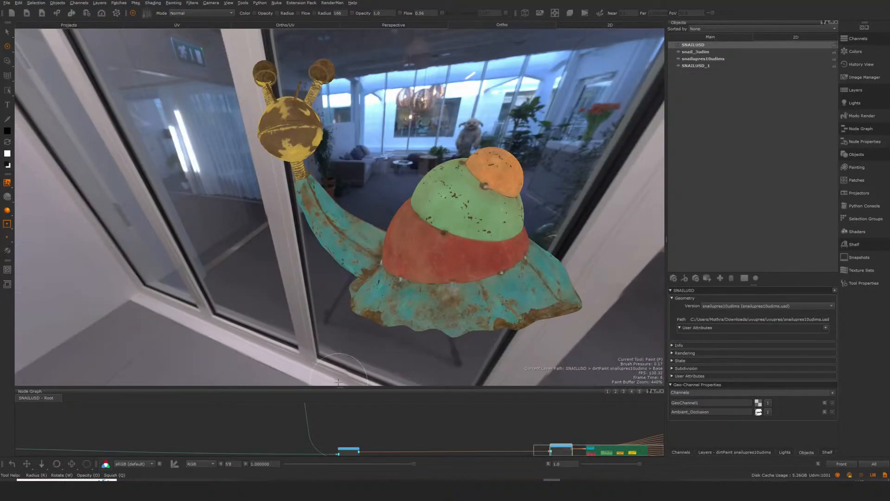
left_click_drag(340, 389, 394, 216)
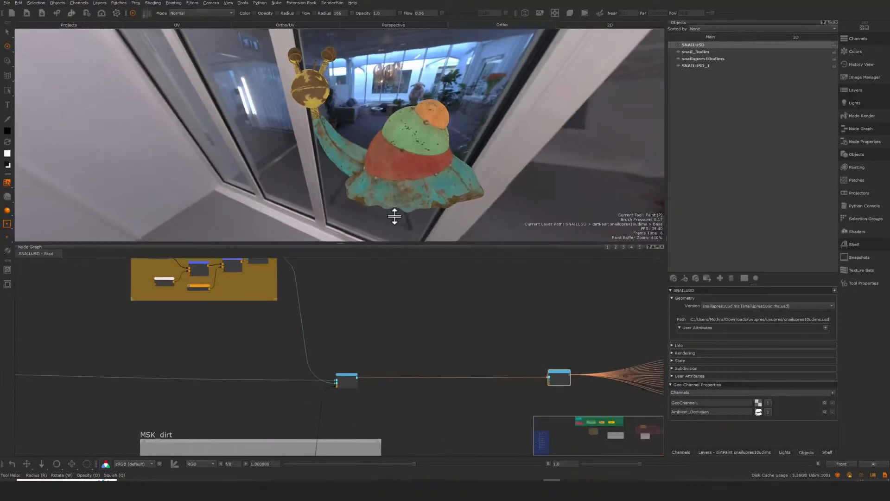
Examine the whole material graph, from the PAINTED and METAL RUST backdrops through MSK_painted to DIRT, MSK_dirt and the final merge
middle_click_drag(505, 290, 526, 285, "alt")
right_click_drag(519, 290, 279, 315, "alt")
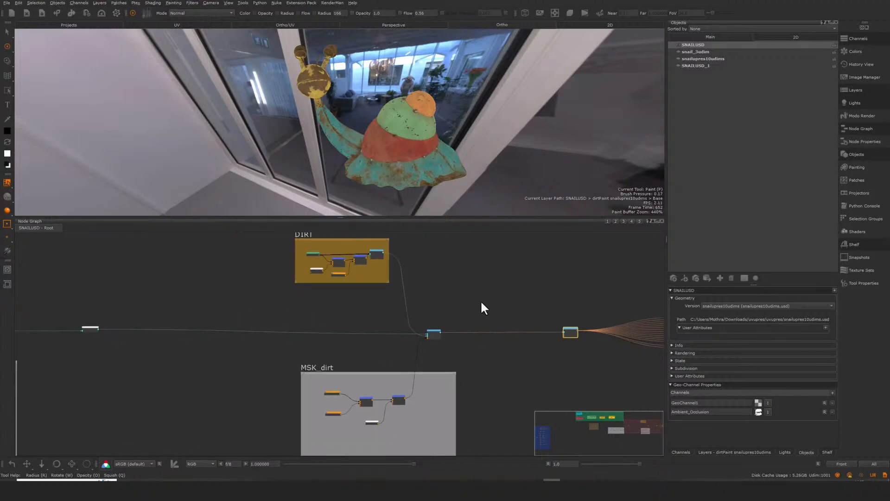
middle_click_drag(497, 288, 503, 291, "alt")
right_click_drag(506, 288, 294, 353, "alt")
middle_click_drag(396, 388, 484, 412, "alt")
right_click_drag(484, 413, 335, 371, "alt")
middle_click_drag(400, 392, 507, 392, "alt")
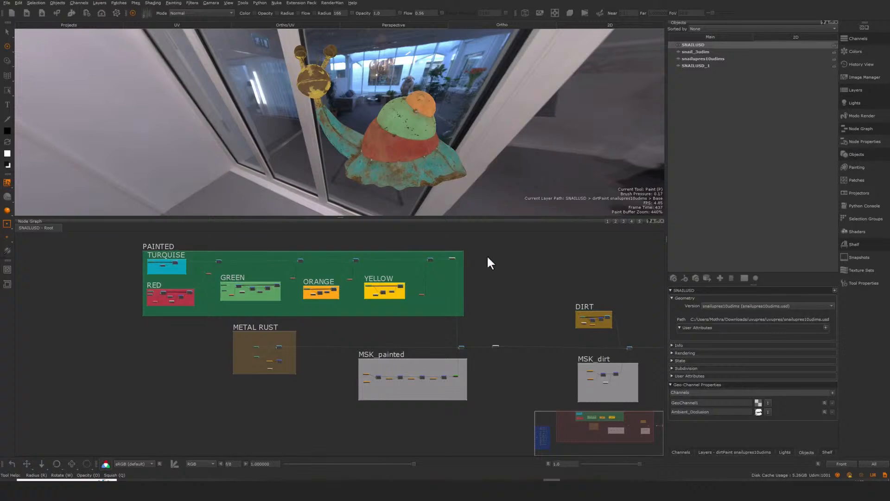
middle_click_drag(459, 339, 416, 321, "alt")
right_click_drag(416, 321, 491, 290, "alt")
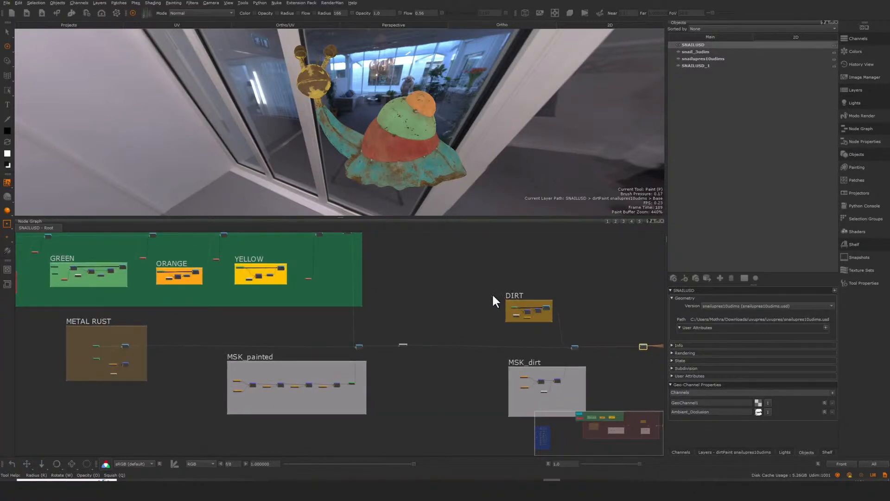
middle_click_drag(493, 296, 479, 294, "alt")
right_click_drag(487, 282, 463, 289, "alt")
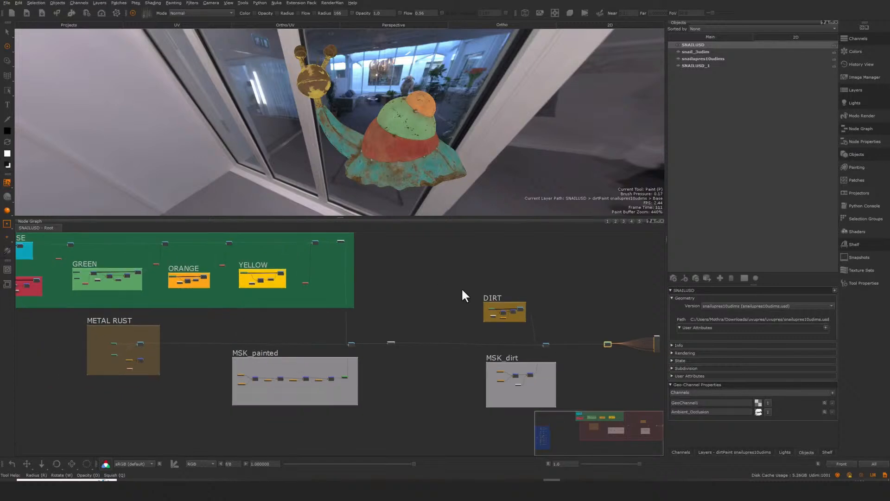
middle_click_drag(462, 290, 461, 301, "alt")
right_click_drag(491, 273, 476, 278, "alt")
middle_click_drag(475, 278, 476, 281, "alt")
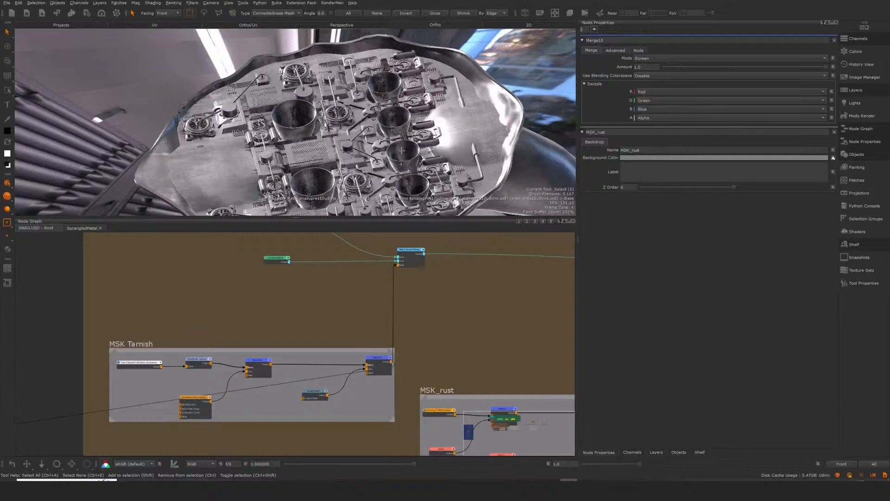
Inspect the snail's mechanical underside in an enlarged 3D view and check its UV layout
key("space")
scroll(297, 183, "down", 5)
left_click_drag(306, 186, 253, 63, "alt")
left_click(241, 24)
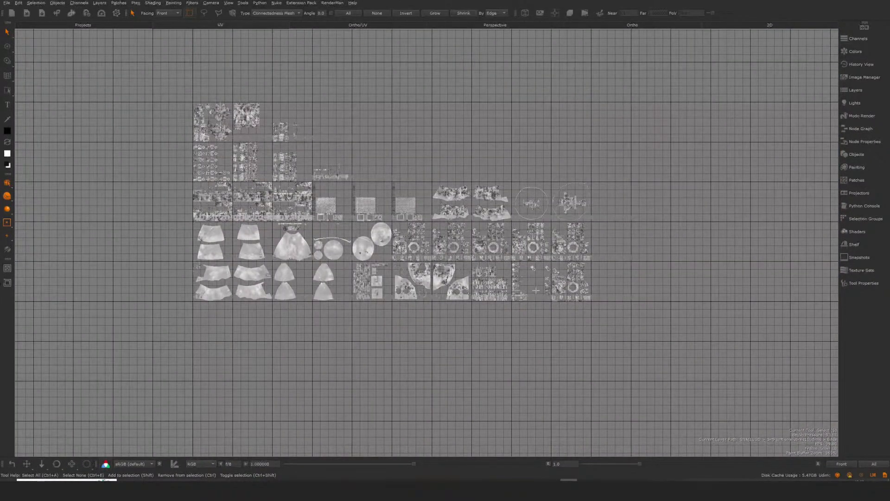
left_click(635, 25)
left_click_drag(334, 218, 252, 244, "alt")
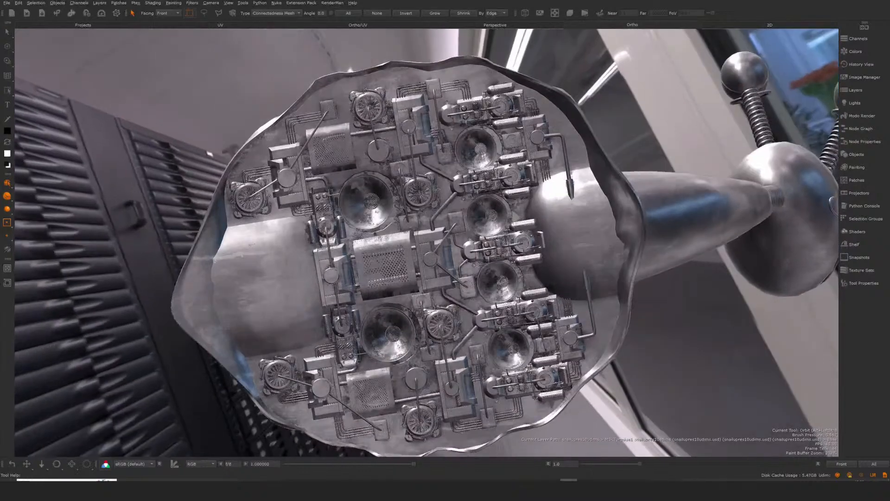
left_click_drag(499, 281, 496, 280, "alt")
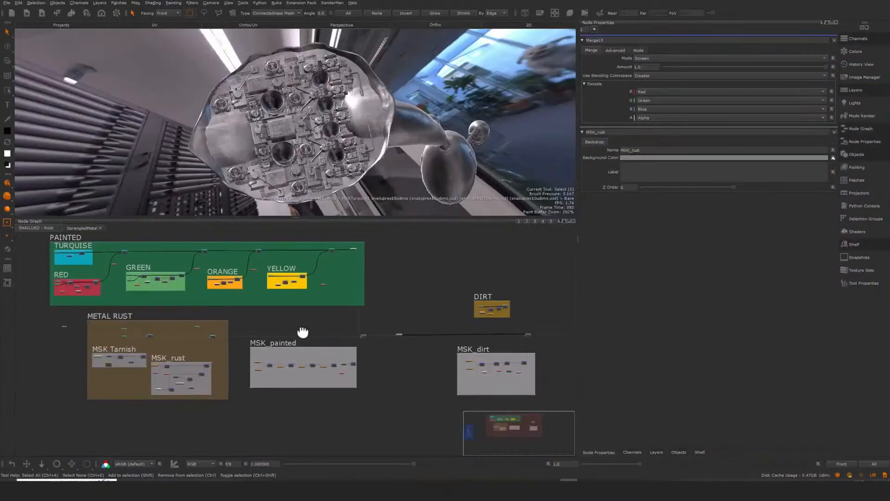
Preview each of the two metal material nodes feeding the first Multi-Channel Merge in METAL RUST
scroll(371, 341, "up", 5)
scroll(425, 285, "up", 3)
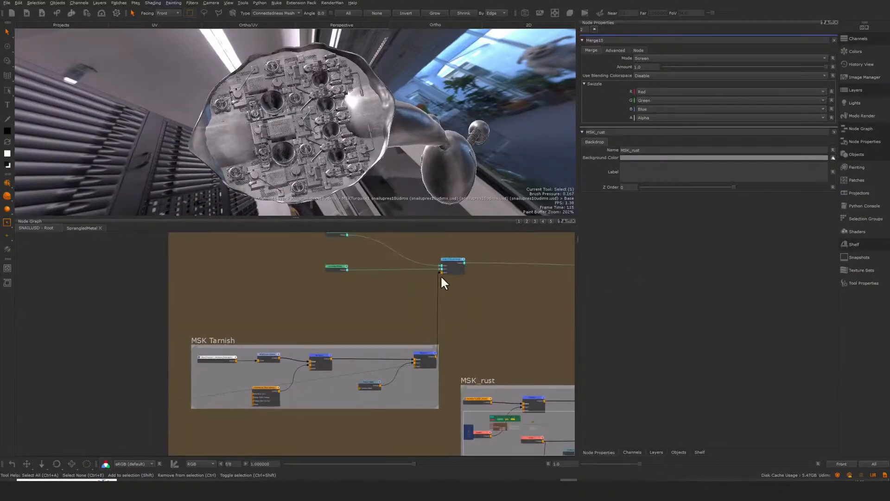
left_click(336, 289)
right_click_drag(339, 274, 479, 244, "alt")
key("v")
left_click(346, 302)
left_click_drag(324, 139, 297, 141, "alt")
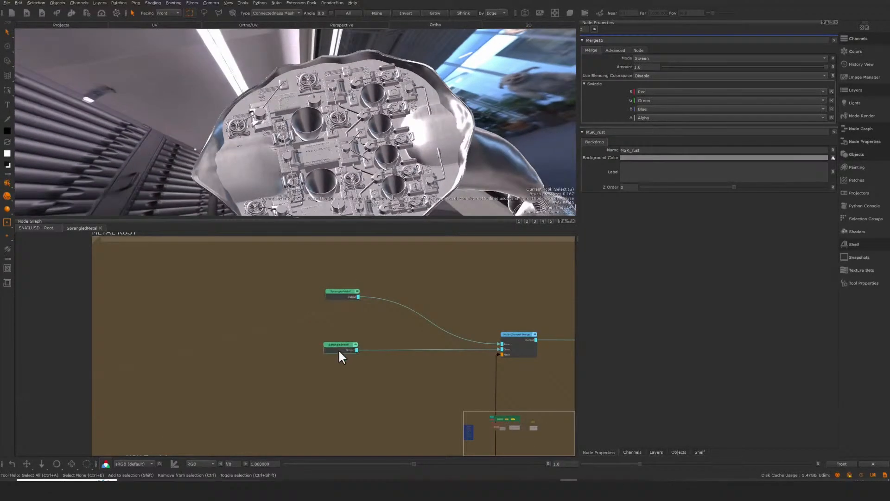
left_click_drag(340, 357, 346, 358)
key("v")
key("Escape")
Preview the Ambient Occlusion Geo-Channel of MSK Tarnish on the snail's underside and check the AO and Curvature items in the Bakery
middle_click_drag(474, 341, 466, 265, "alt")
right_click_drag(461, 338, 425, 344, "alt")
middle_click_drag(413, 350, 409, 332, "alt")
middle_click_drag(342, 307, 365, 308, "alt")
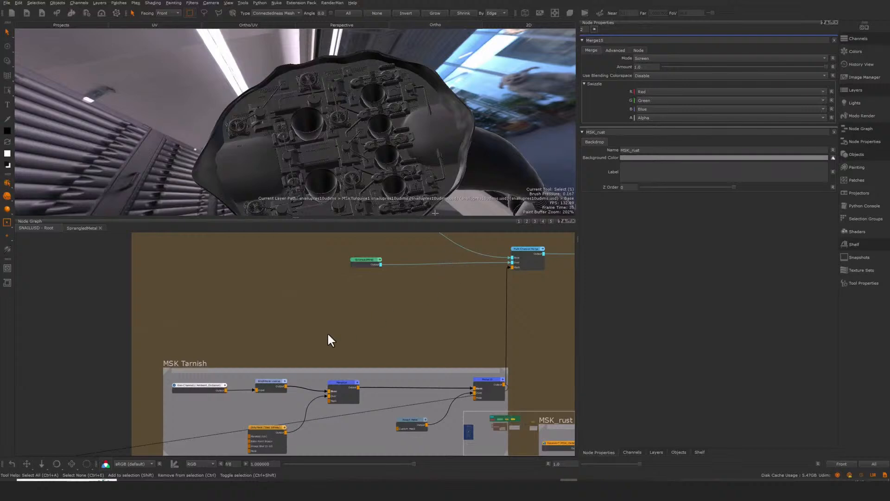
middle_click_drag(321, 338, 341, 328, "alt")
left_click(214, 378)
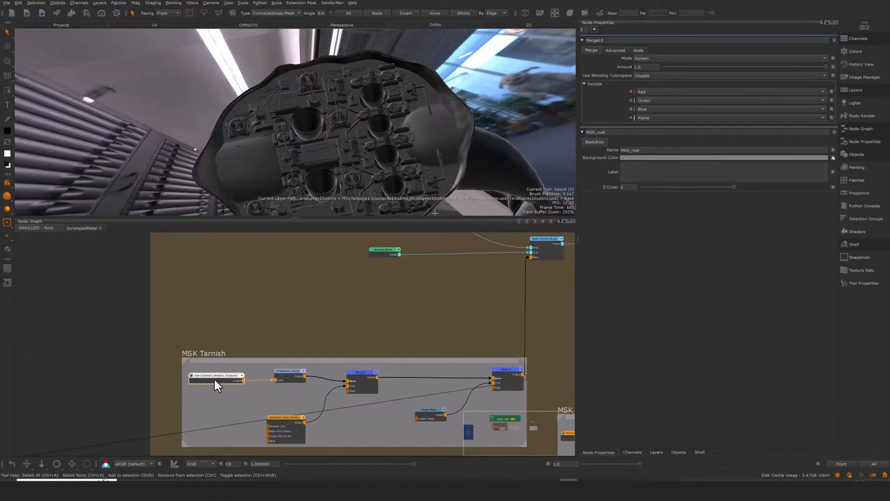
key("1")
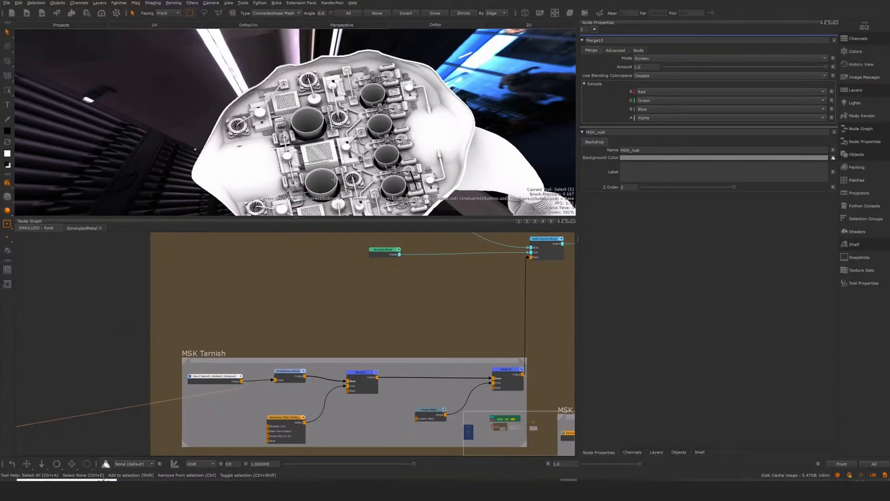
key("space")
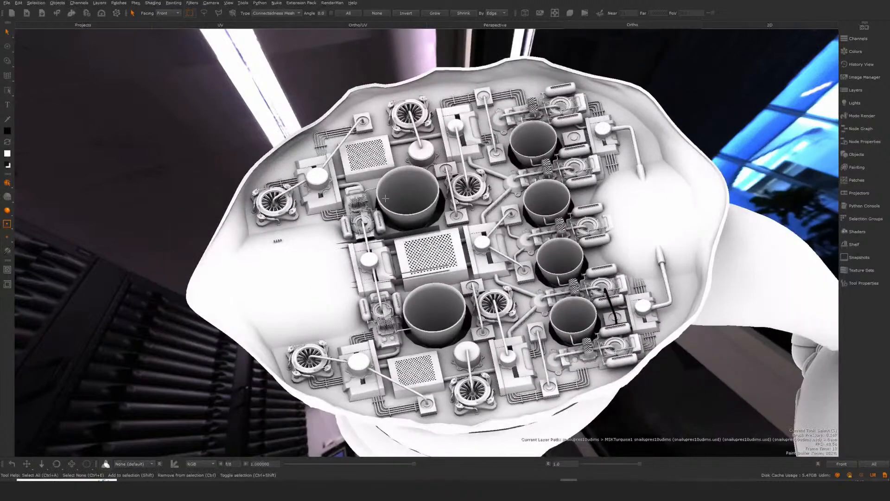
key("space")
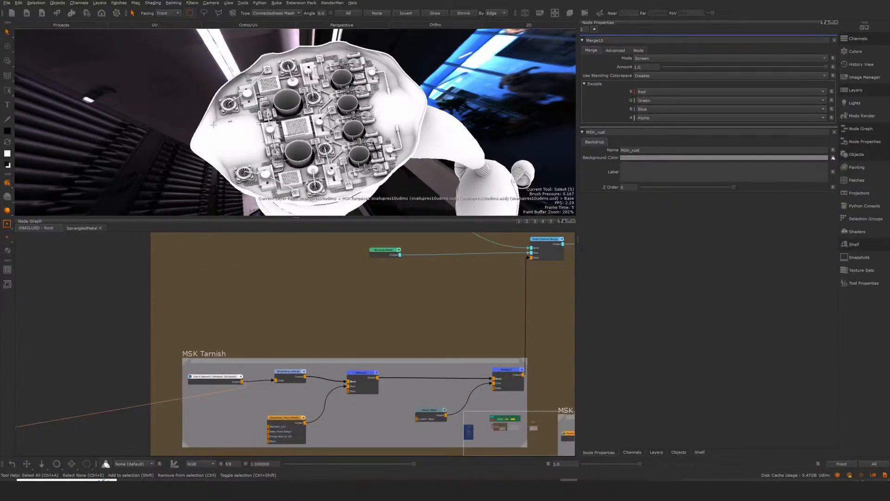
left_click(101, 12)
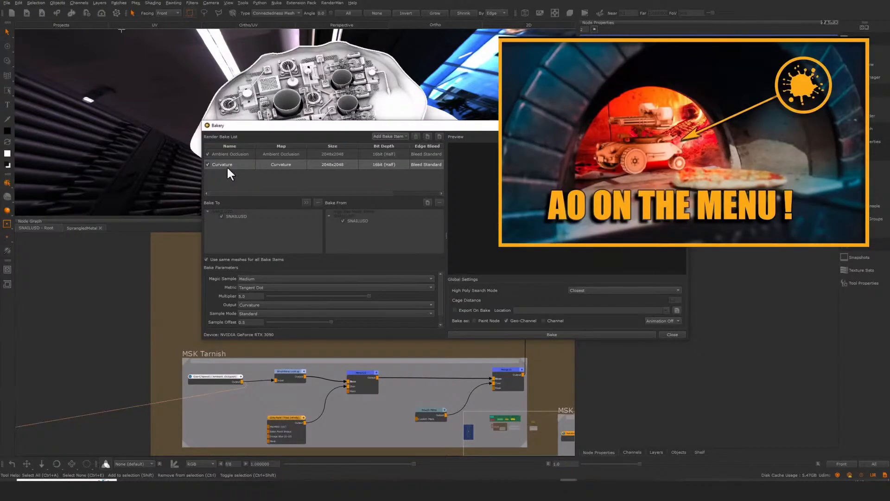
left_click(678, 125)
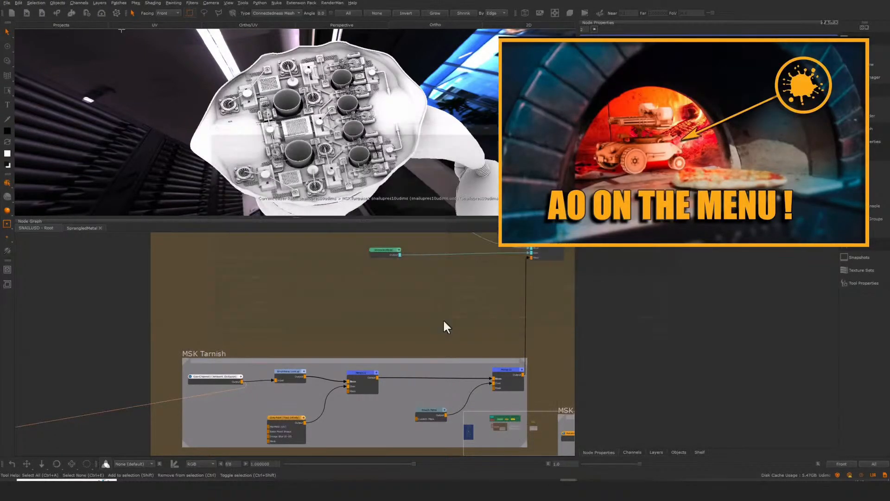
Preview the brightness lookup and the first merge of the MSK Tarnish network close up on the snail's underside
left_click_drag(283, 375, 287, 377)
key("v")
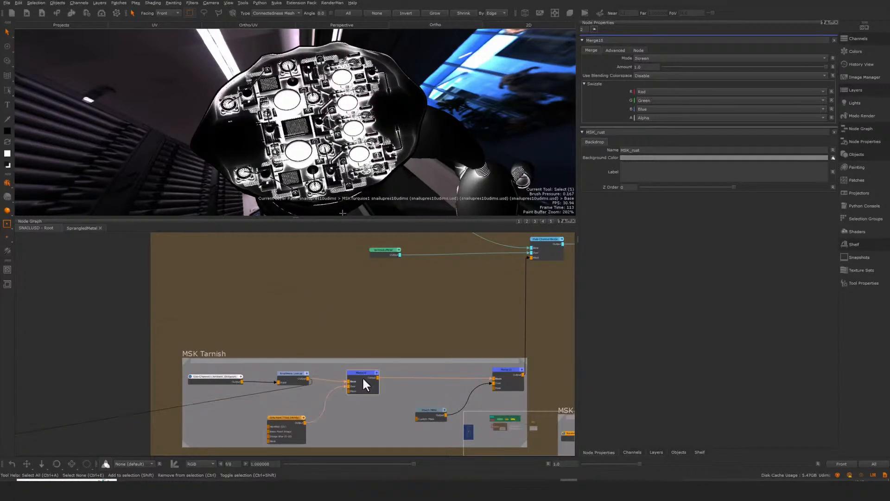
key("v")
right_click_drag(352, 155, 387, 155, "alt")
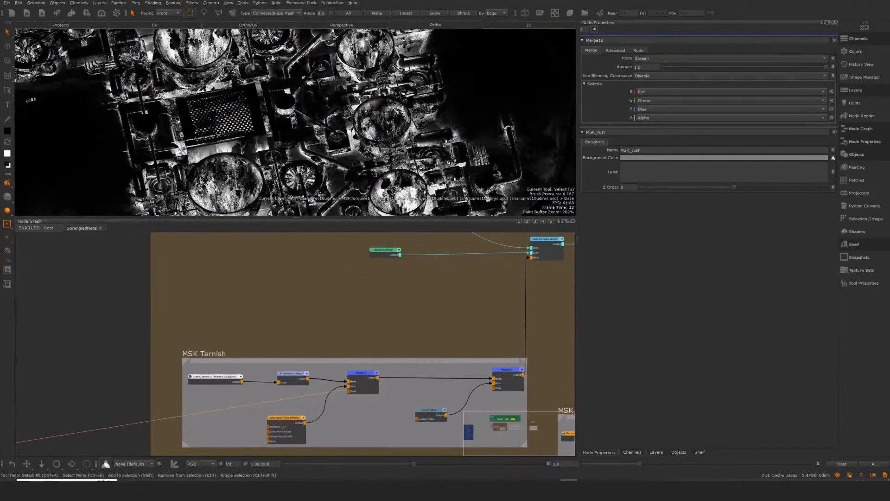
left_click_drag(388, 156, 397, 143, "alt")
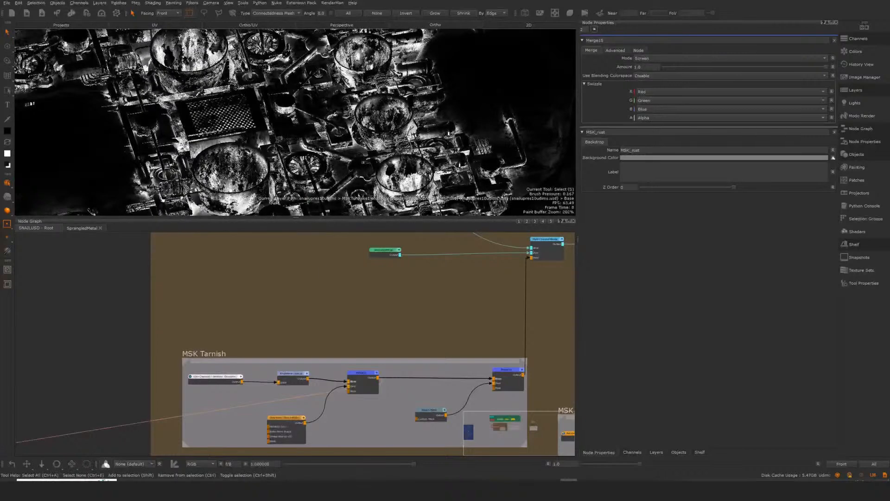
Look through the Smart Masks in the Shelf as the source of MSK Tarnish's Rough Metal node
middle_click_drag(433, 375, 371, 314)
scroll(373, 314, "up", 3)
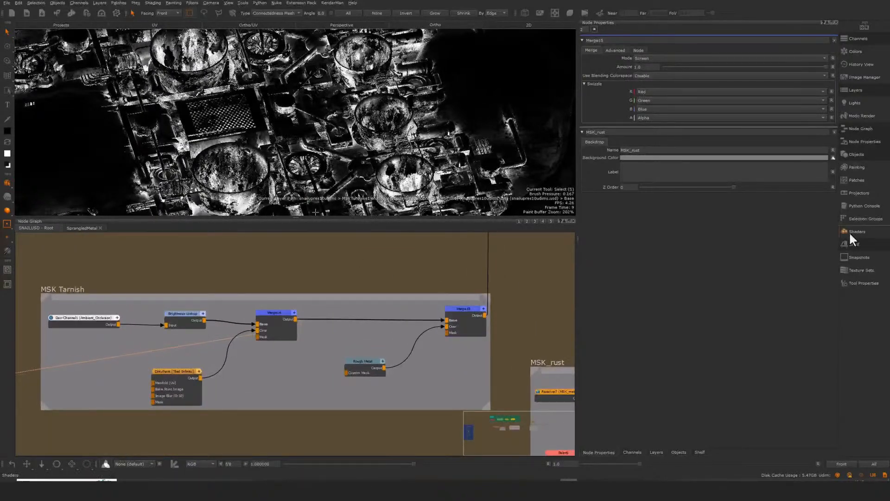
left_click(855, 244)
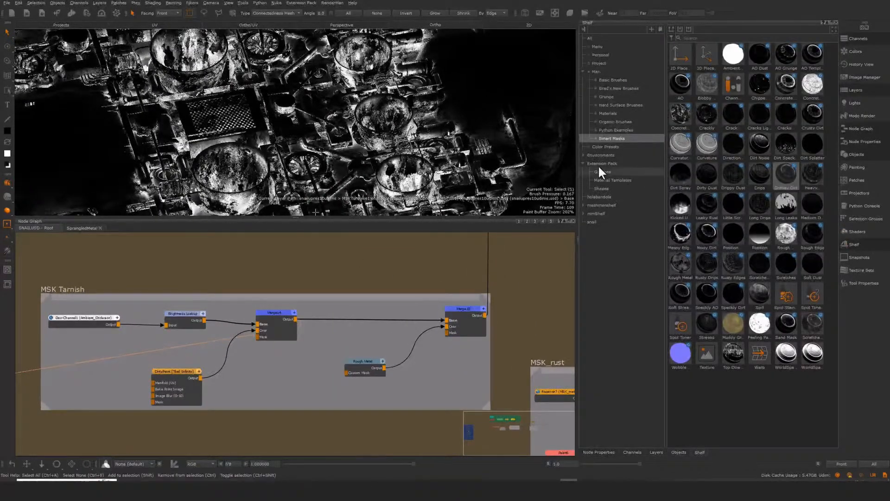
left_click(418, 387)
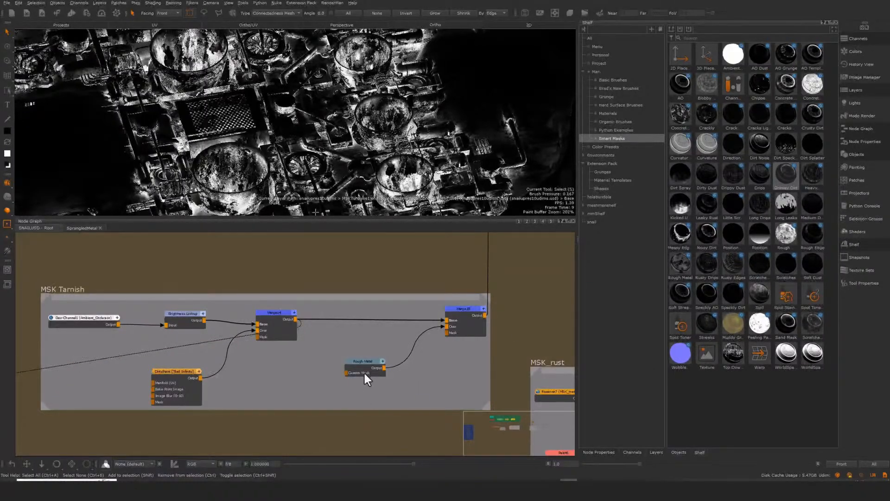
Preview the final merge of MSK Tarnish as a black-and-white mask across the snail
left_click_drag(466, 313, 461, 313)
key("1")
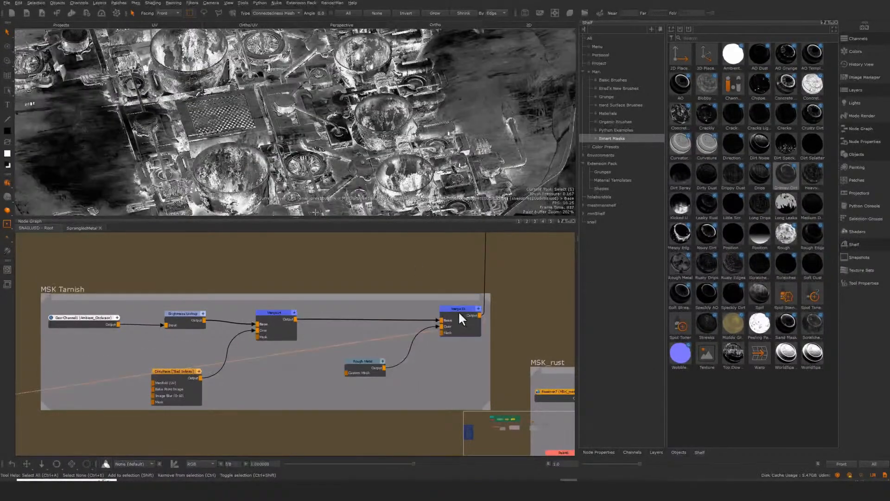
middle_click_drag(431, 155, 427, 158, "alt")
right_click_drag(426, 158, 371, 156, "alt")
left_click_drag(371, 155, 355, 188, "alt")
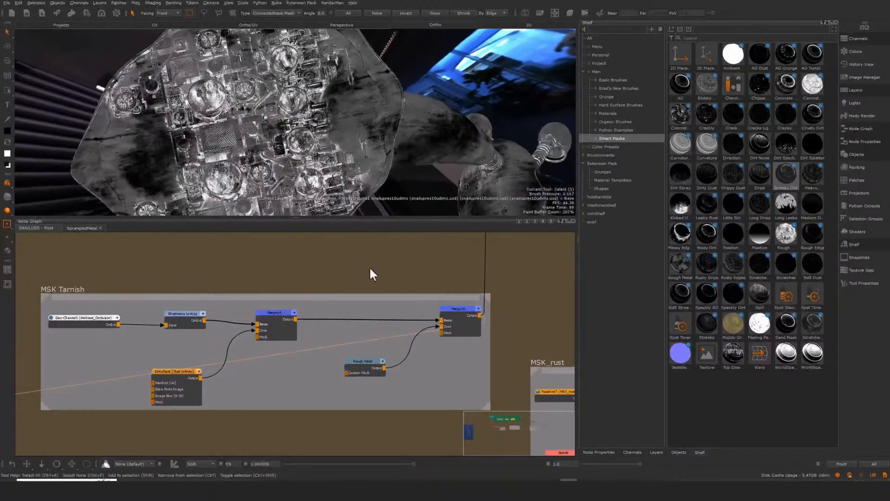
Display the tarnish Multi-Channel Merge as a shaded material and set the final MSK Tarnish merge's Amount to 0.97
middle_click_drag(417, 236, 391, 378)
right_click(495, 289)
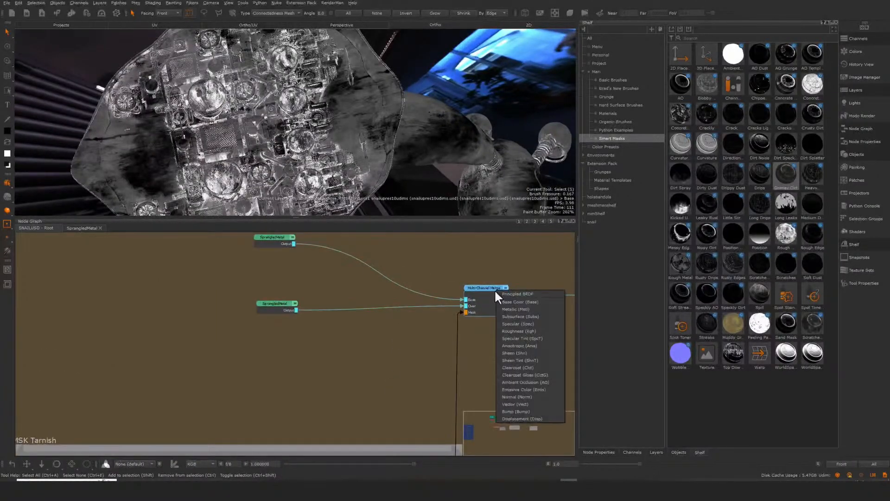
left_click(509, 259)
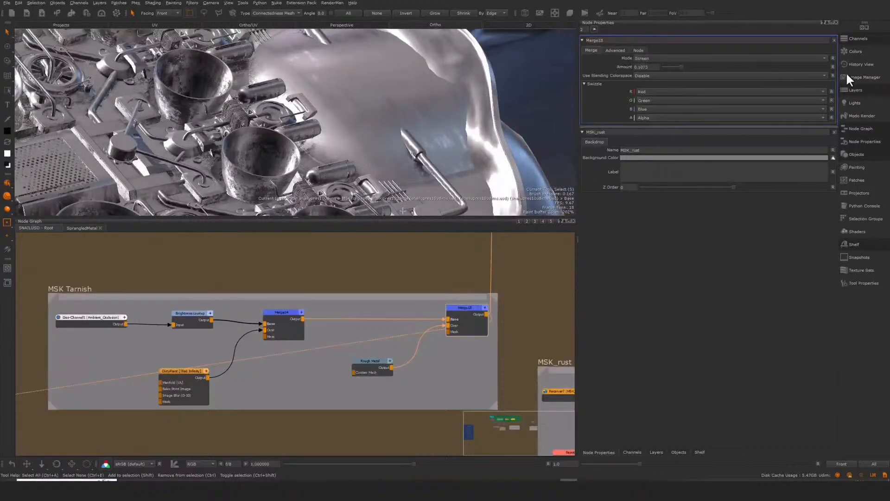
left_click_drag(727, 67, 652, 66)
left_click_drag(776, 70, 824, 74)
left_click_drag(443, 109, 408, 135, "alt")
right_click_drag(408, 134, 364, 137, "alt")
Preview the rust material node that feeds the second Multi-Channel Merge in METAL RUST
scroll(274, 347, "down", 4)
middle_click_drag(471, 326, 267, 324)
scroll(334, 315, "down", 3)
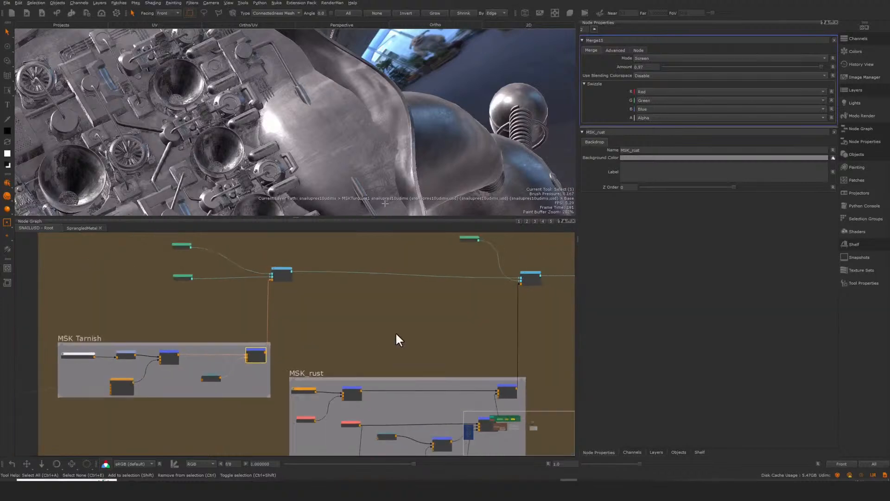
middle_click_drag(395, 332, 344, 342)
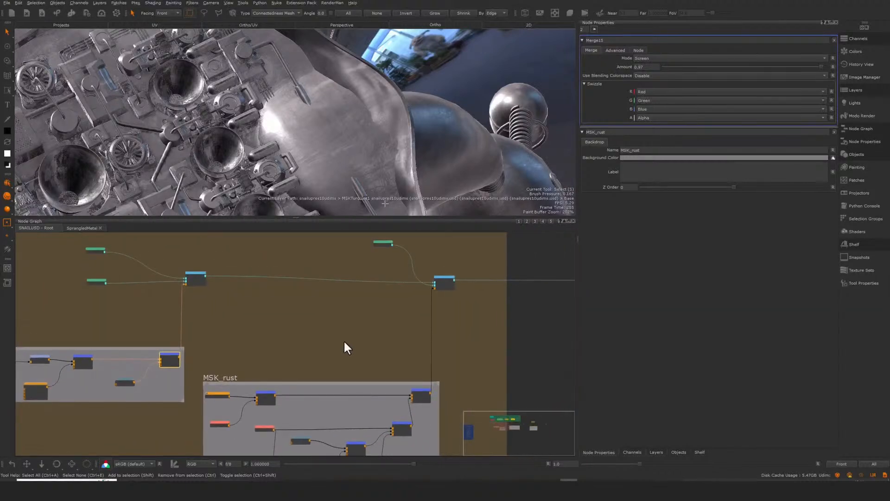
left_click(380, 245)
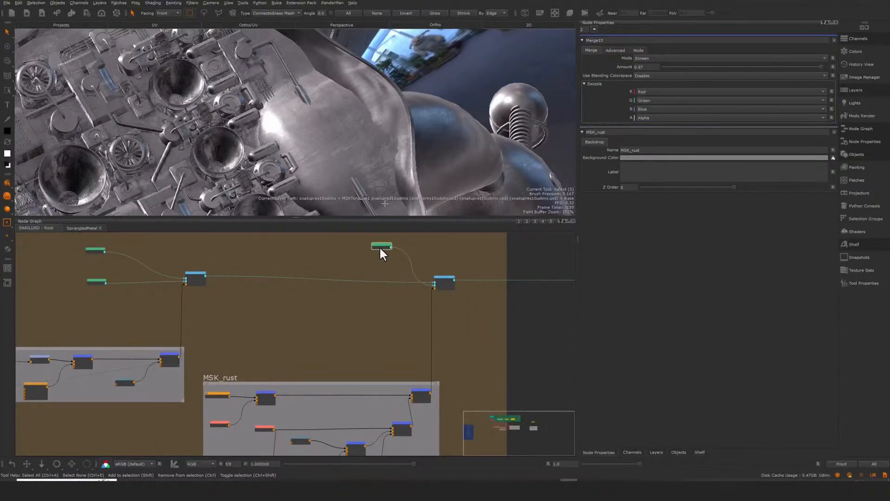
right_click(380, 247)
left_click(389, 252)
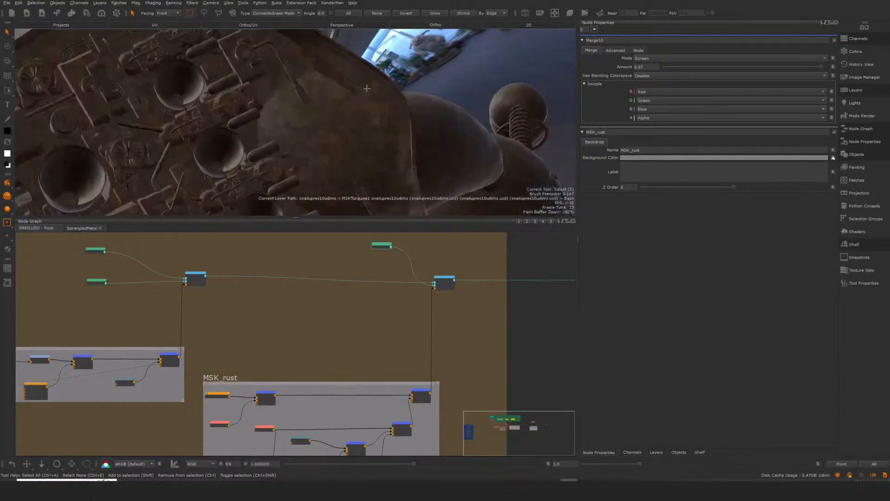
left_click_drag(366, 88, 381, 210, "alt")
Trace the MSK_rust network and preview the merge combining Paint7, Rusty Edges and Ambient Occlusion on the snail
left_click(443, 286)
middle_click_drag(367, 404, 402, 317)
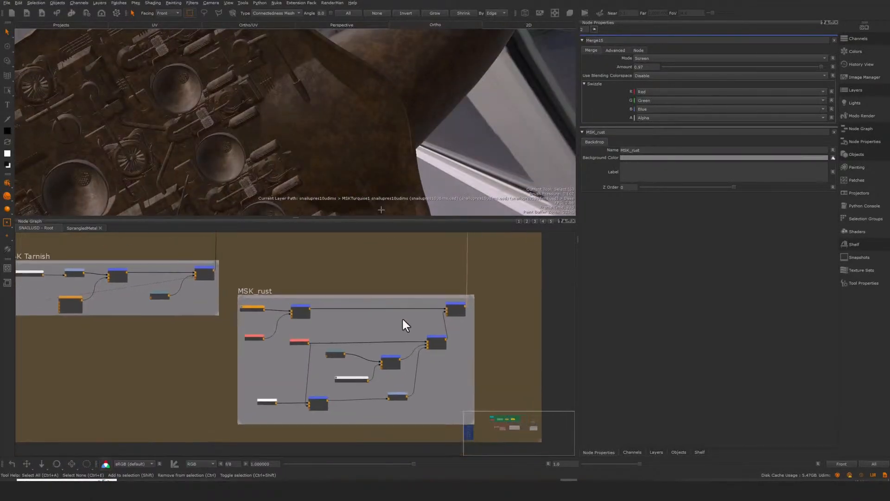
scroll(413, 323, "up", 2)
scroll(366, 411, "up", 4)
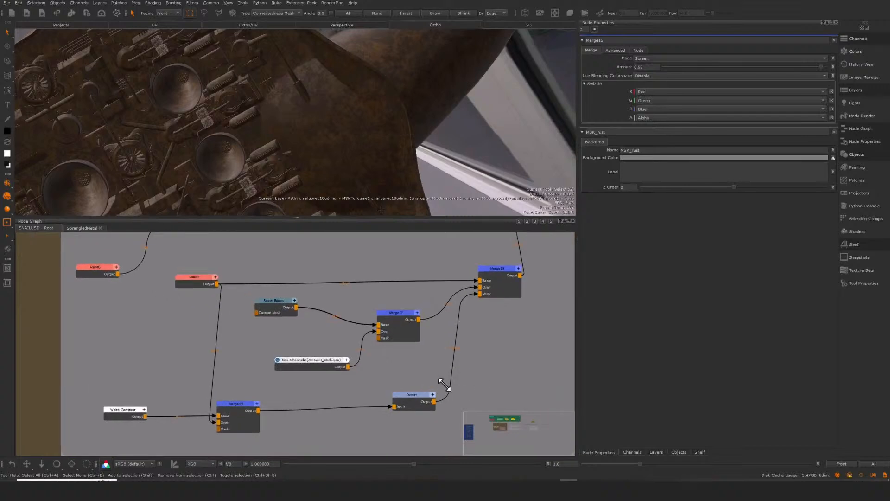
middle_click_drag(508, 259, 431, 326)
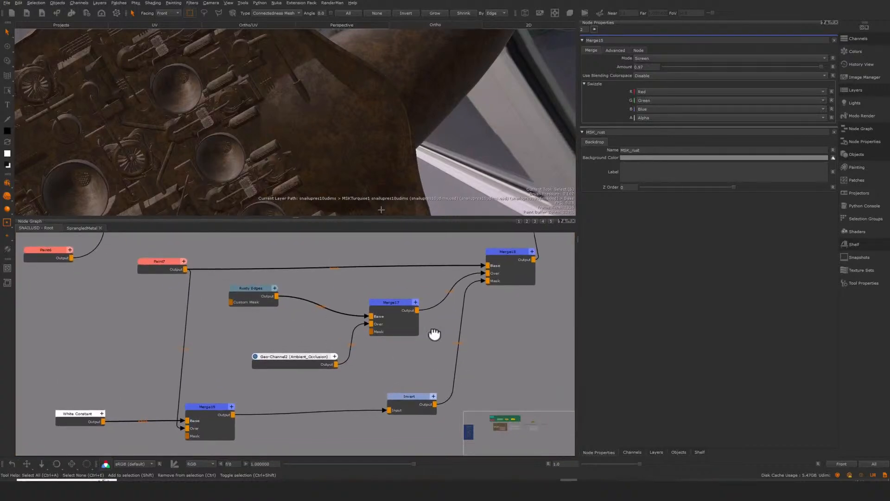
left_click(431, 327)
key("1")
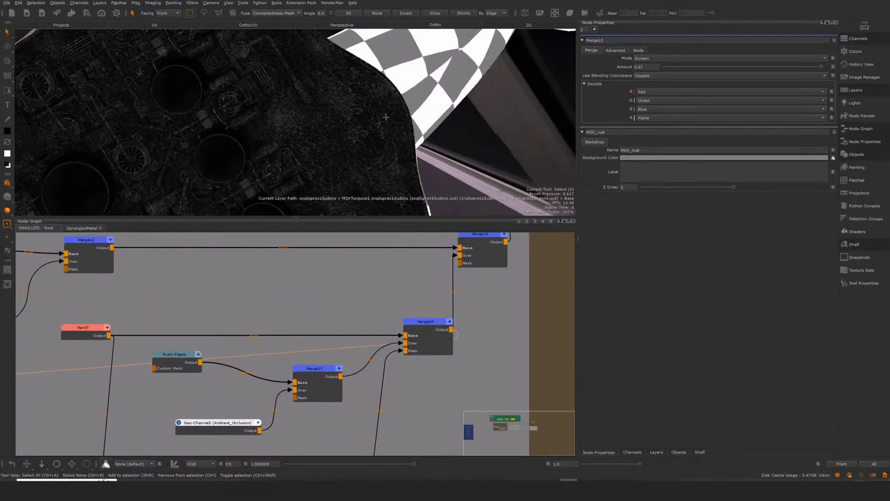
Preview the final merge of MSK_rust and inspect the rust mask on the snail's mechanical underside
scroll(319, 158, "down", 5)
left_click_drag(320, 158, 356, 209, "alt")
middle_click_drag(489, 294, 476, 330)
key("1")
left_click_drag(371, 207, 354, 113, "alt")
middle_click_drag(354, 113, 362, 115, "alt")
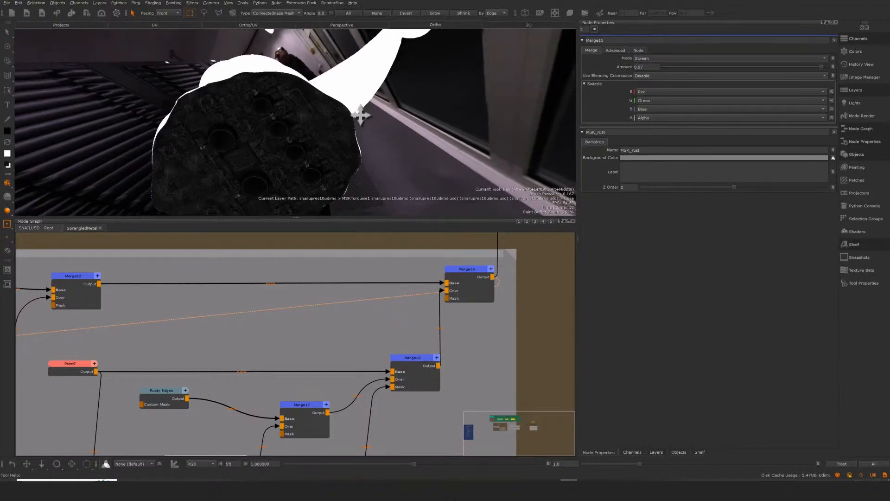
right_click_drag(362, 115, 404, 121, "alt")
left_click_drag(404, 122, 313, 161, "alt")
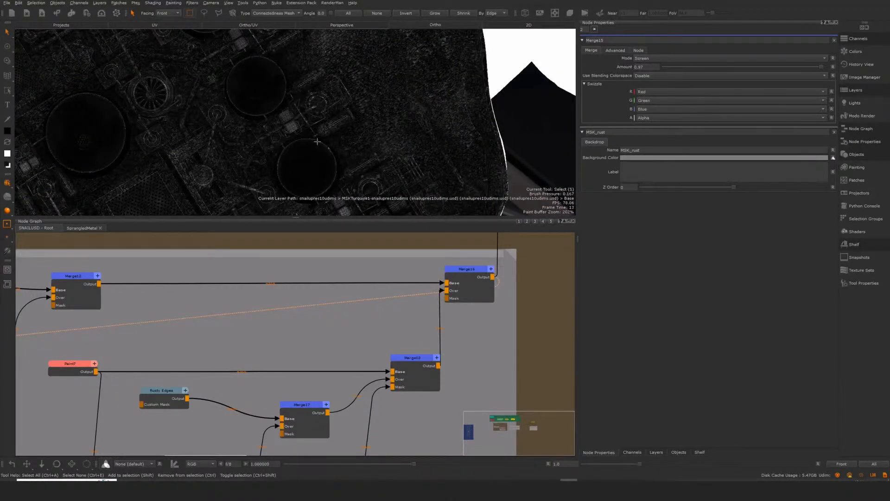
Display the shaded snail material from the merge downstream of the METAL RUST network
scroll(378, 308, "down", 8)
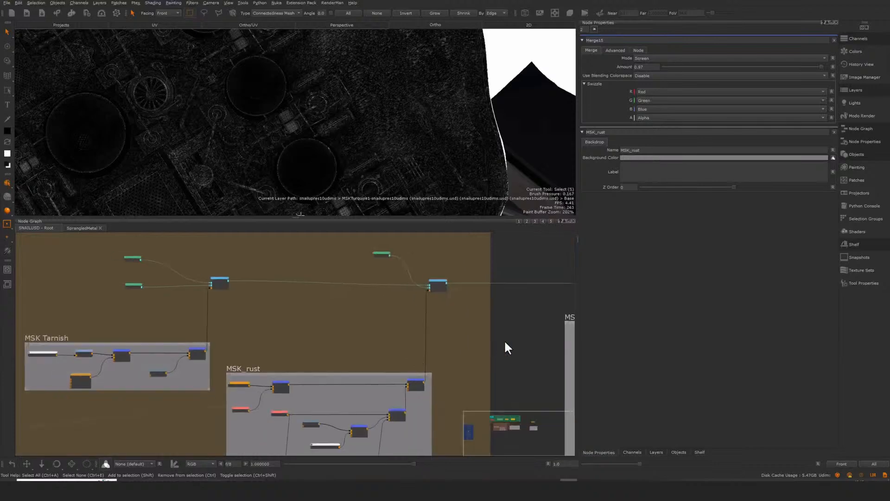
middle_click_drag(505, 342, 172, 375)
middle_click_drag(443, 352, 183, 354)
left_click(356, 322)
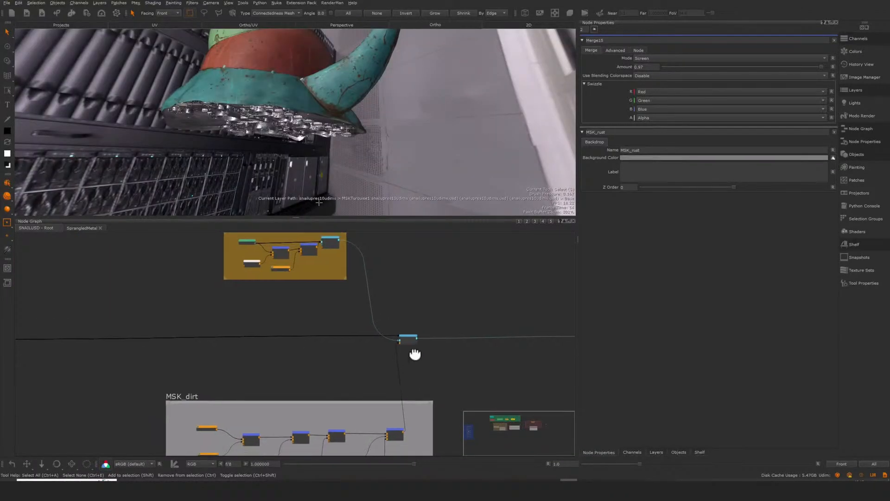
Examine the MSK_dirt network around its Grimey Dirt node and open the shelf of Smart Masks
scroll(454, 334, "up", 5)
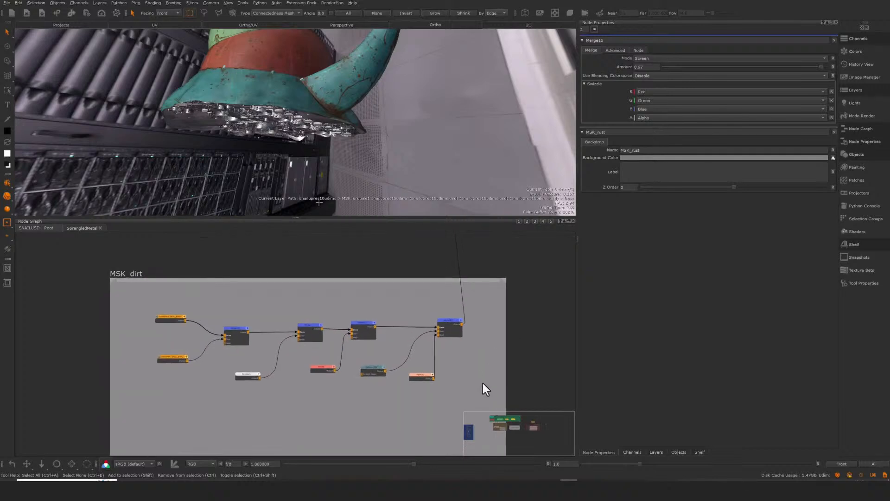
scroll(438, 368, "up", 3)
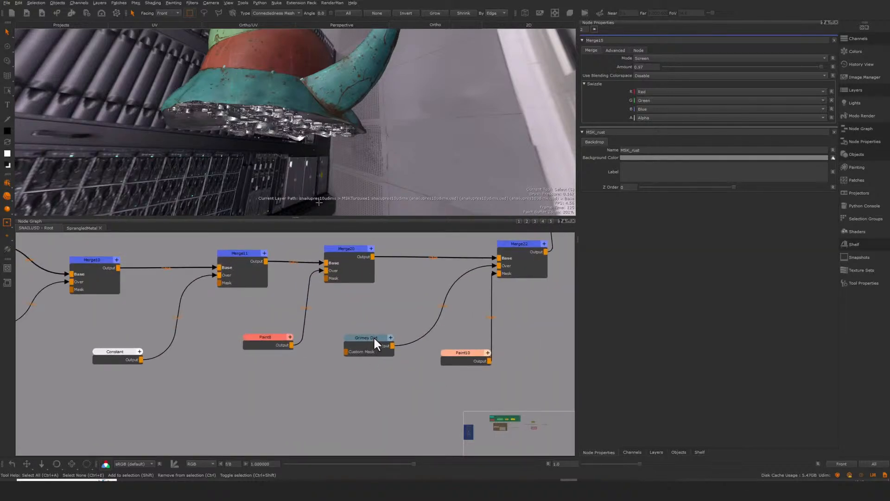
left_click(858, 244)
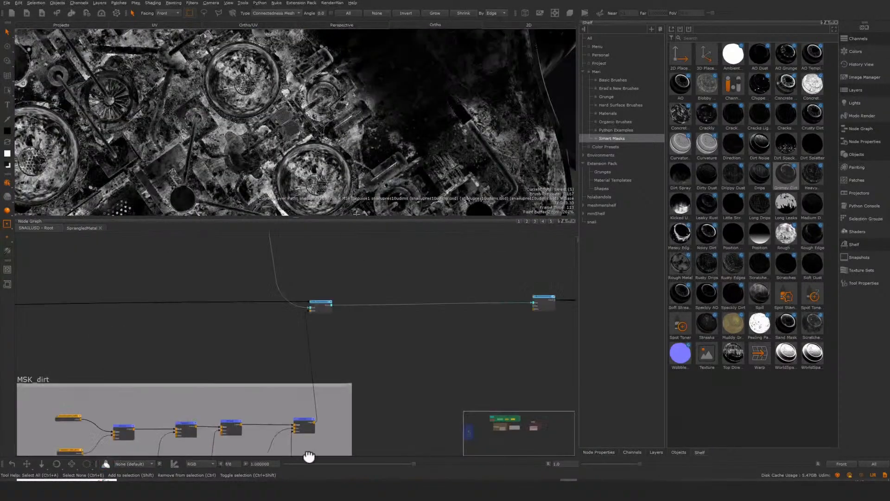
Preview the final node at the end of the material graph and inspect the complete result on the snail
mouse_move(403, 323)
middle_mouse_down()
mouse_move(288, 385)
mouse_move(134, 384)
middle_mouse_up()
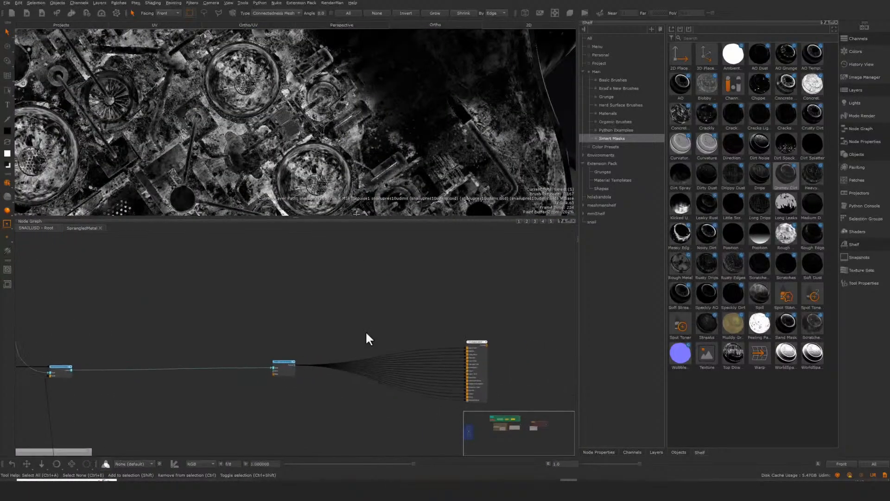
middle_click_drag(367, 338, 350, 336)
left_click(459, 345)
key("v")
right_click_drag(343, 153, 251, 208, "alt")
left_click_drag(316, 53, 382, 302, "alt")
key("Tab")
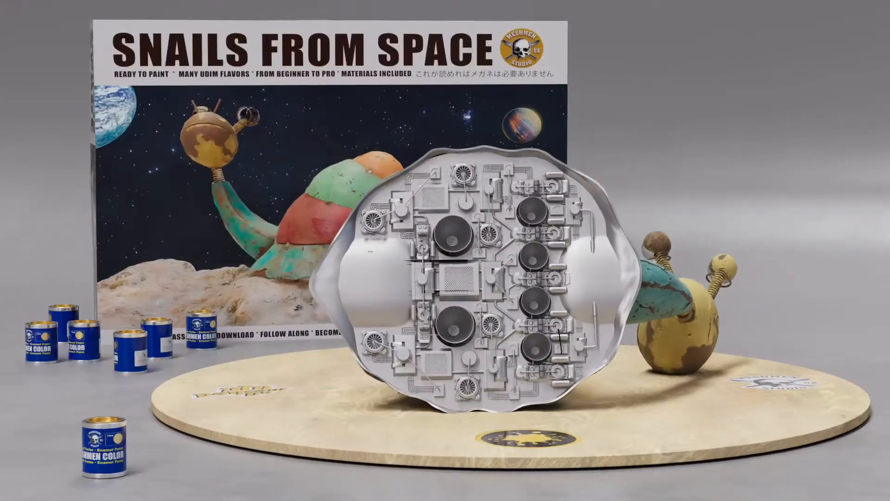